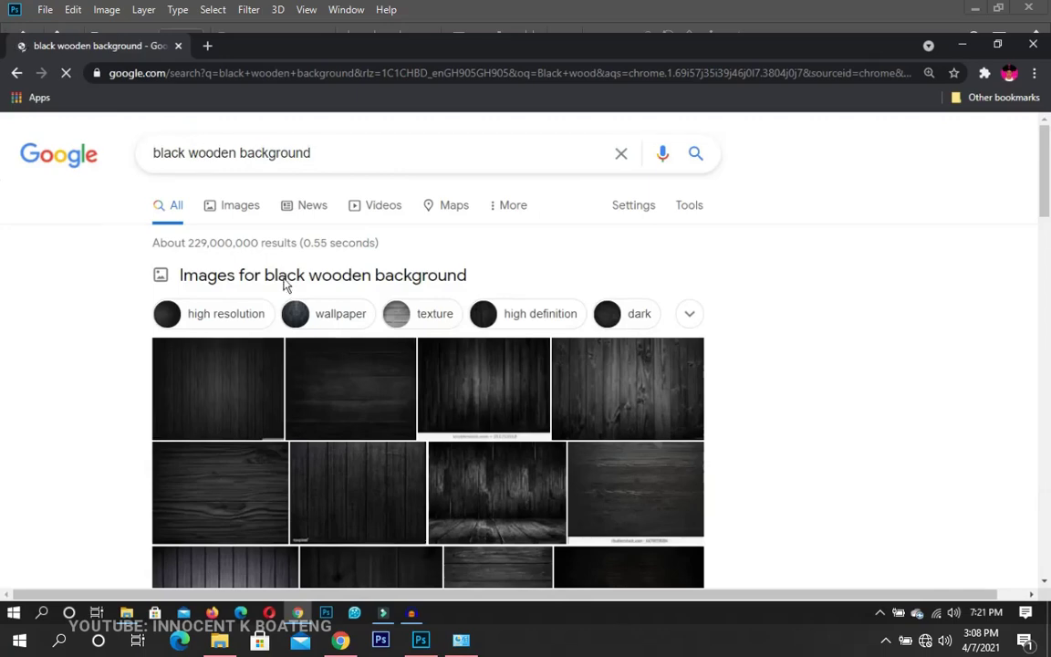
Scroll through the black wooden background image results in Chrome.
{"action": "scroll", "coordinate": [287, 283], "scroll_direction": "down", "scroll_amount": 2}
{"action": "scroll", "coordinate": [287, 283], "scroll_direction": "up", "scroll_amount": 1}
{"action": "scroll", "coordinate": [592, 500], "scroll_direction": "down", "scroll_amount": 3}
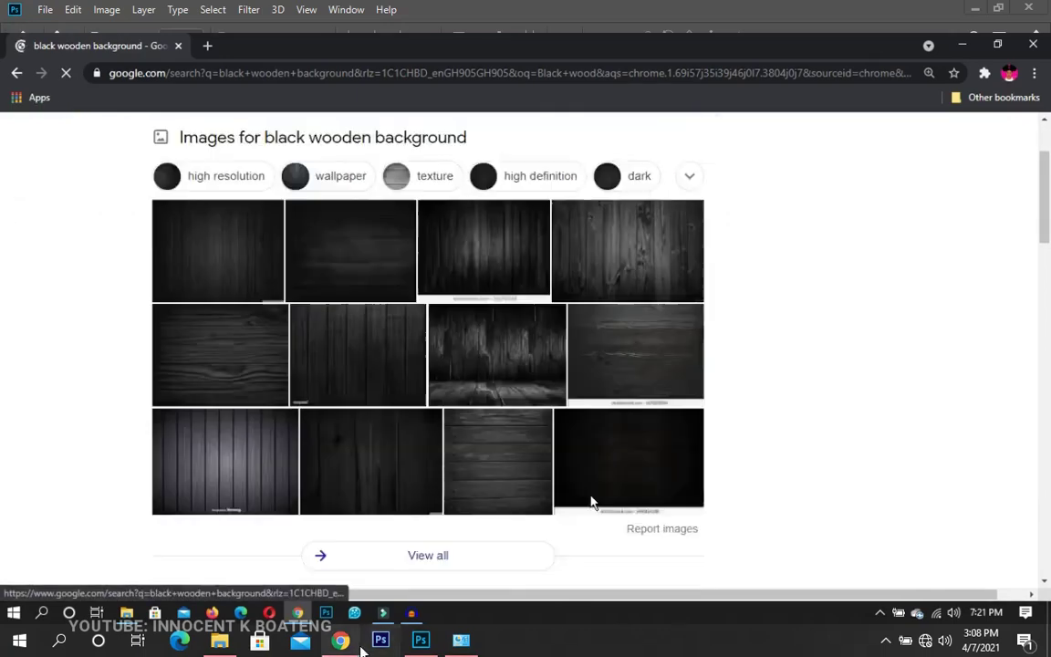
{"action": "scroll", "coordinate": [446, 415], "scroll_direction": "up", "scroll_amount": 3}
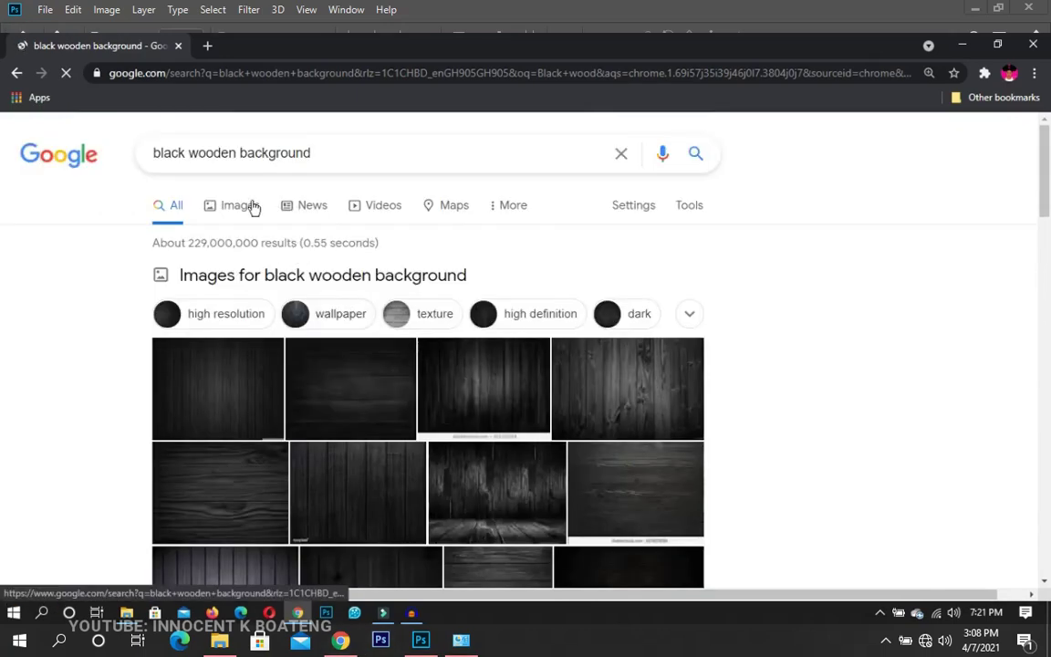
{"action": "scroll", "coordinate": [306, 347], "scroll_direction": "down", "scroll_amount": 3}
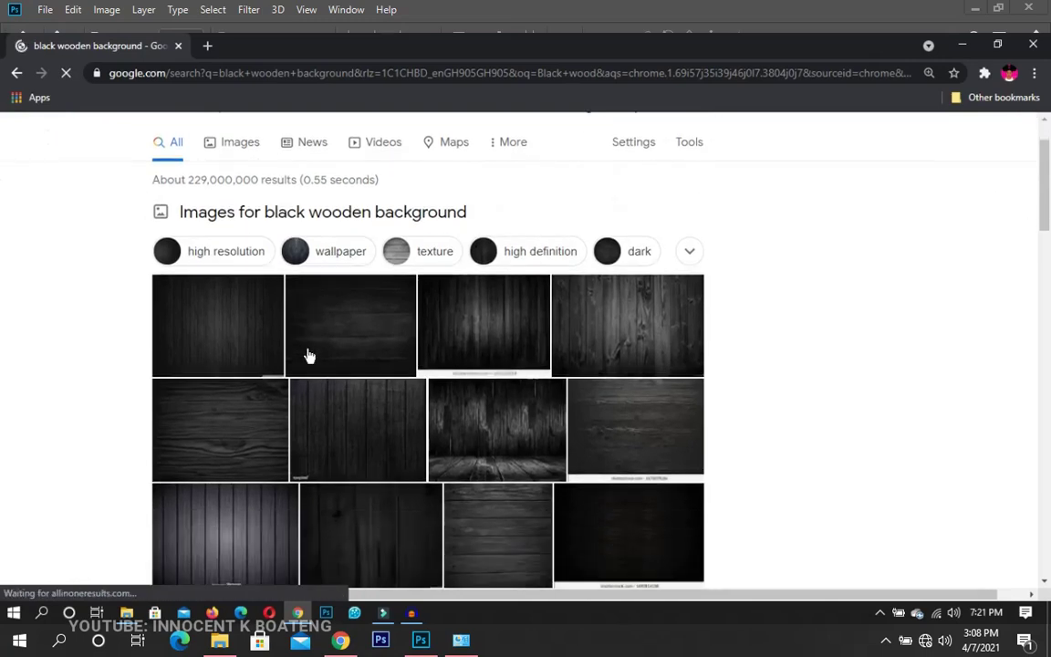
{"action": "scroll", "coordinate": [347, 372], "scroll_direction": "down", "scroll_amount": 1}
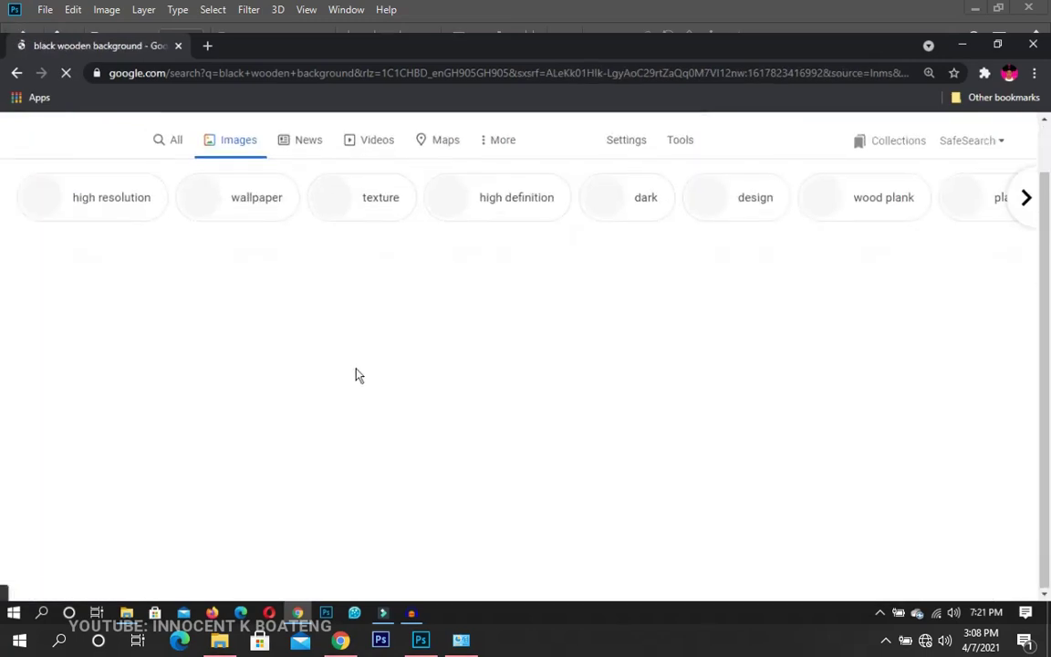
{"action": "scroll", "coordinate": [357, 387], "scroll_direction": "down", "scroll_amount": 1}
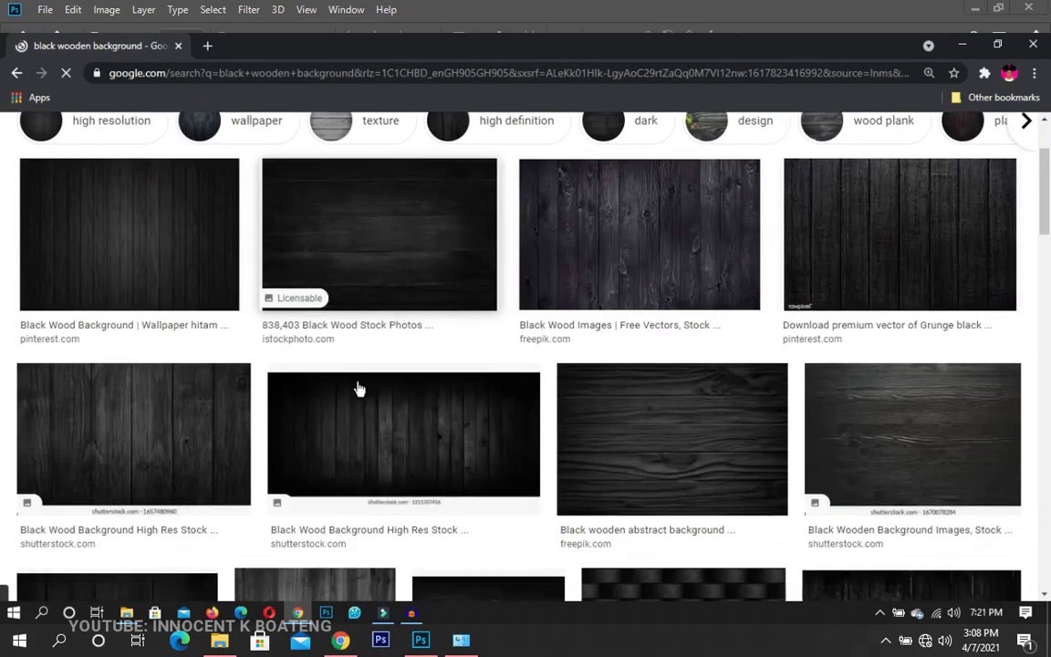
{"action": "scroll", "coordinate": [369, 388], "scroll_direction": "down", "scroll_amount": 3}
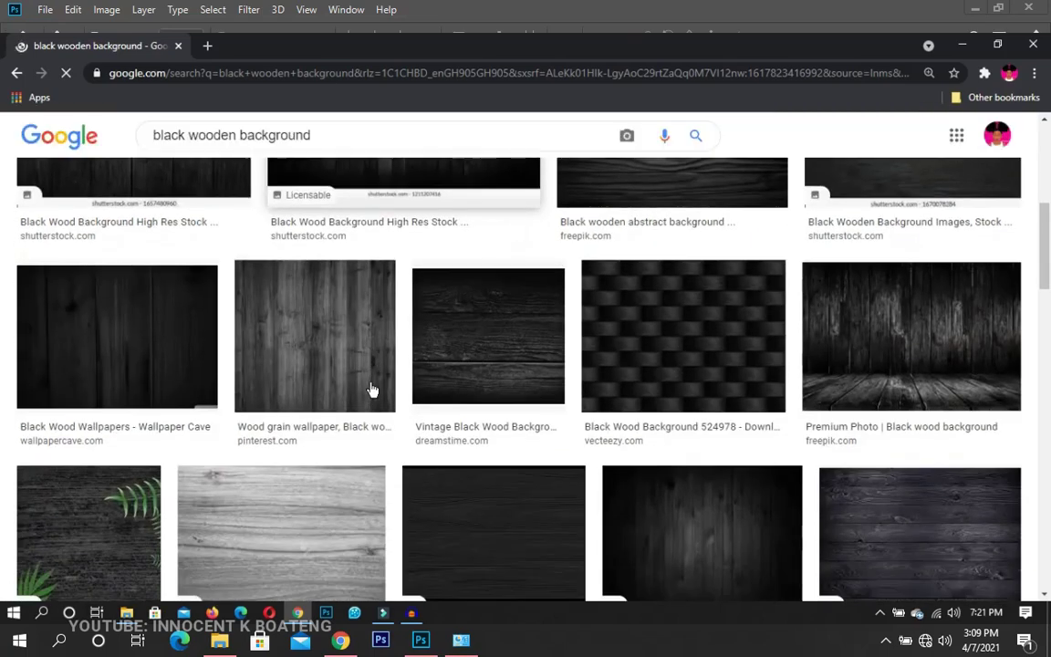
{"action": "scroll", "coordinate": [373, 390], "scroll_direction": "down", "scroll_amount": 2}
{"action": "scroll", "coordinate": [371, 390], "scroll_direction": "down", "scroll_amount": 2}
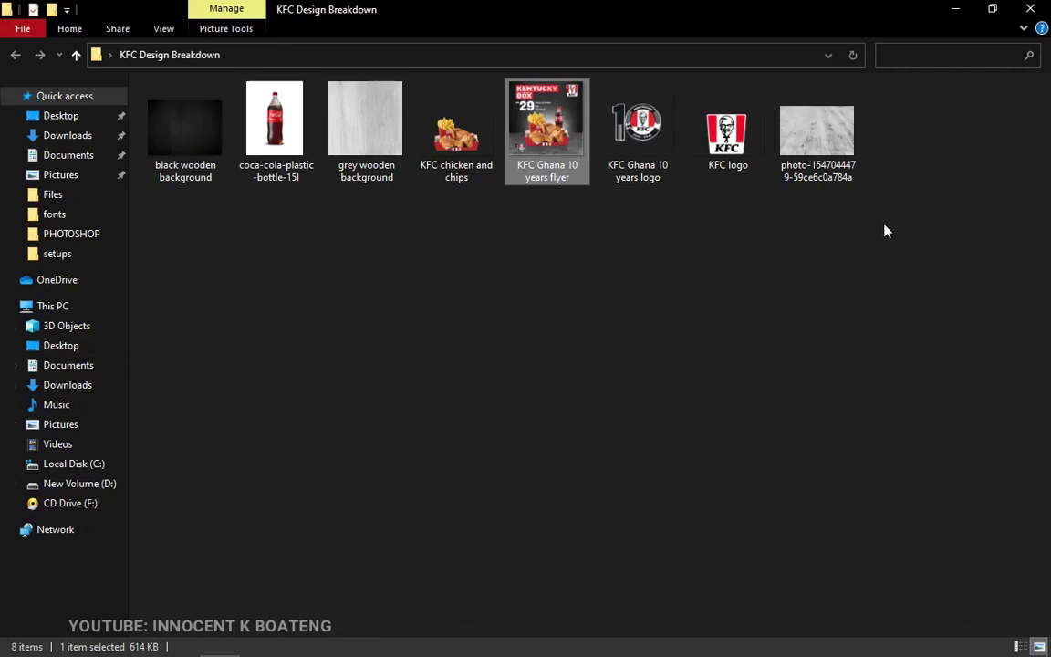
Preview the black wood, photo and grey wood source files, then return to the KFC flyer in Photoshop.
{"action": "left_click", "coordinate": [177, 167]}
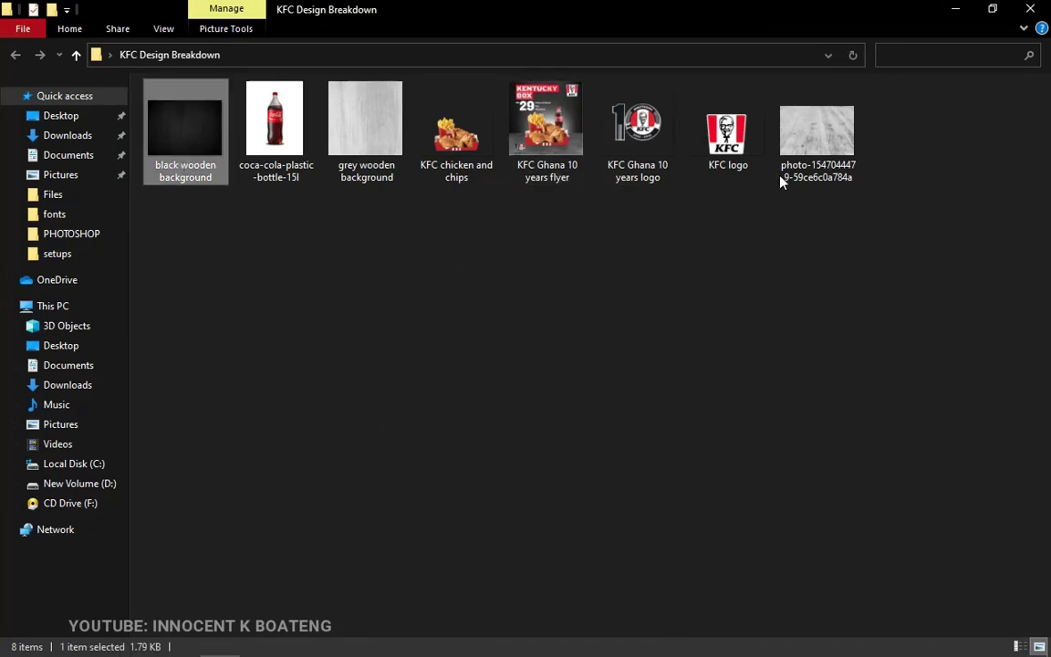
{"action": "left_click", "coordinate": [833, 153]}
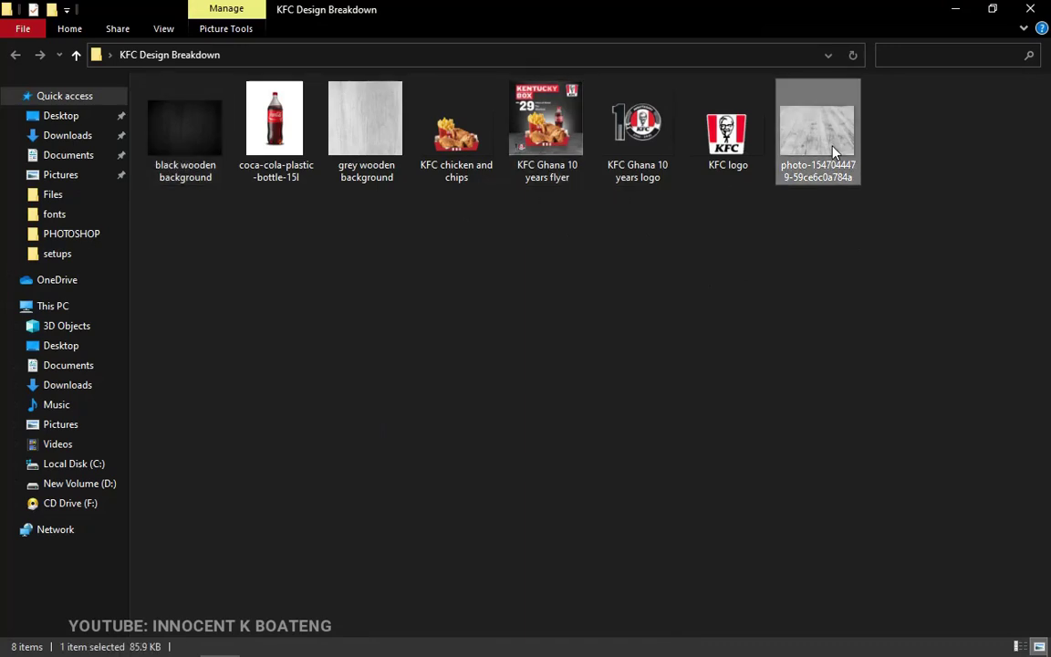
{"action": "left_click", "coordinate": [387, 140]}
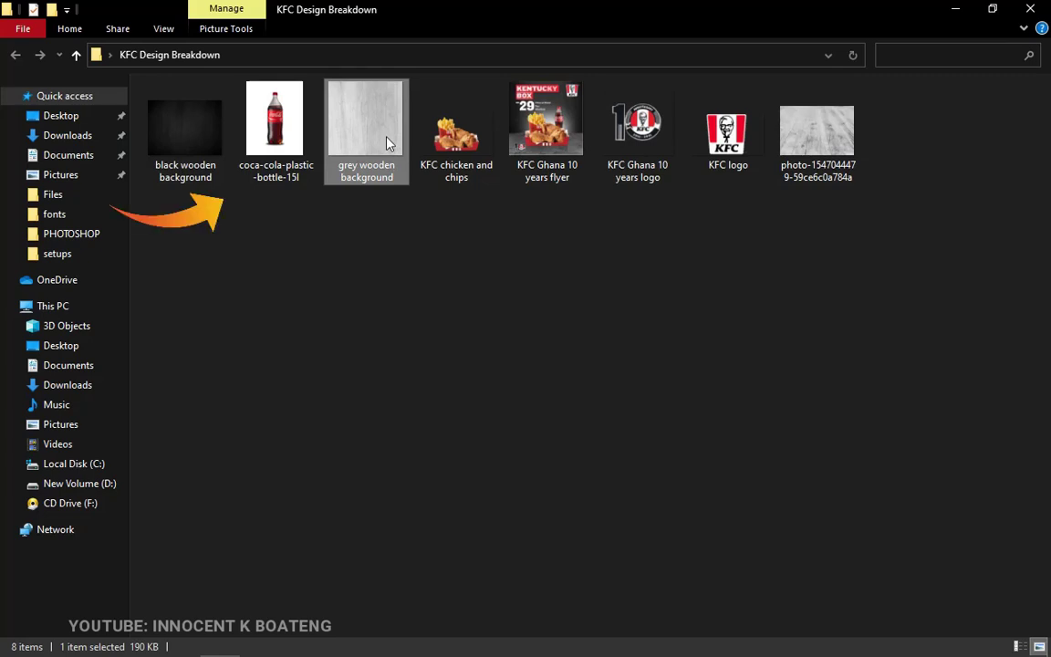
{"action": "left_click", "coordinate": [420, 640]}
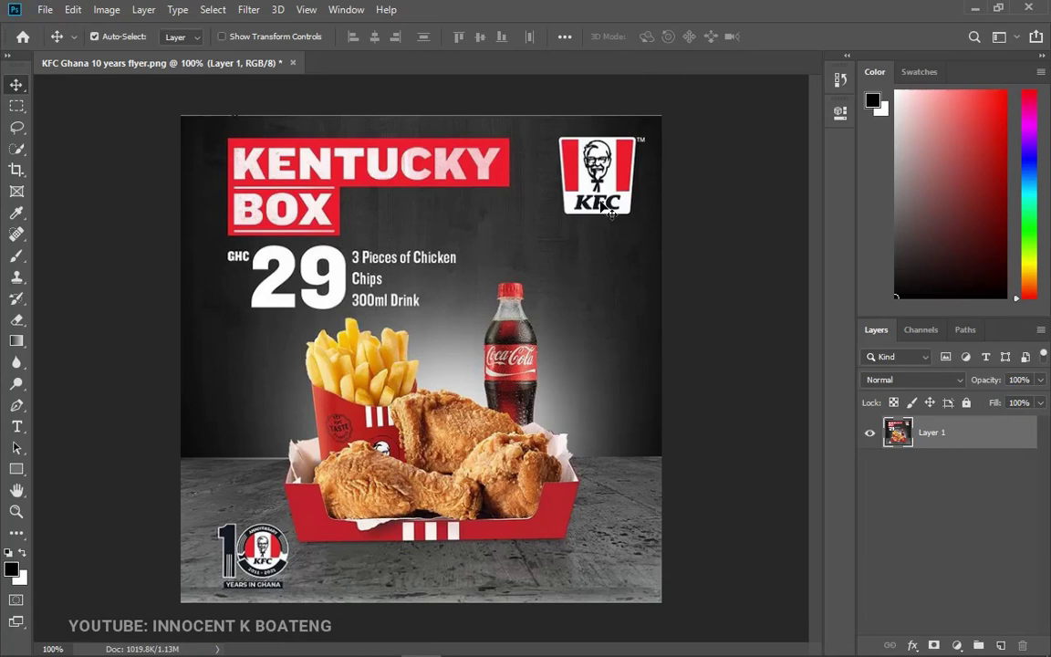
Show rulers on the flyer and bring up the New Document dialog with its A4 preset.
{"action": "key", "text": "ctrl+r"}
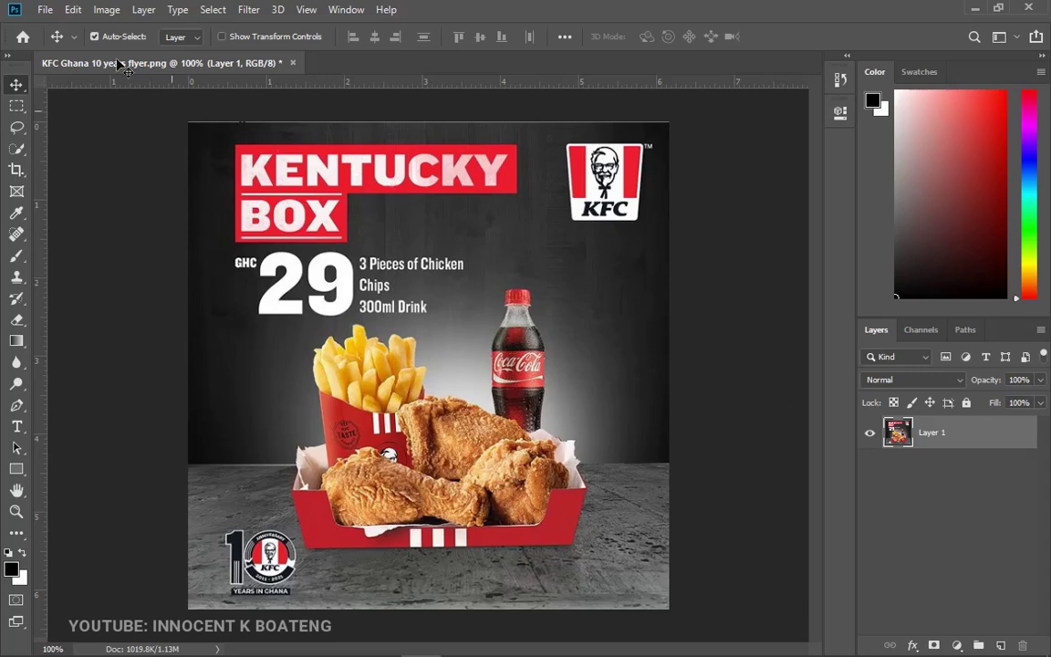
{"action": "left_click", "coordinate": [45, 9]}
{"action": "left_click", "coordinate": [45, 9]}
{"action": "key", "text": "ctrl+n"}
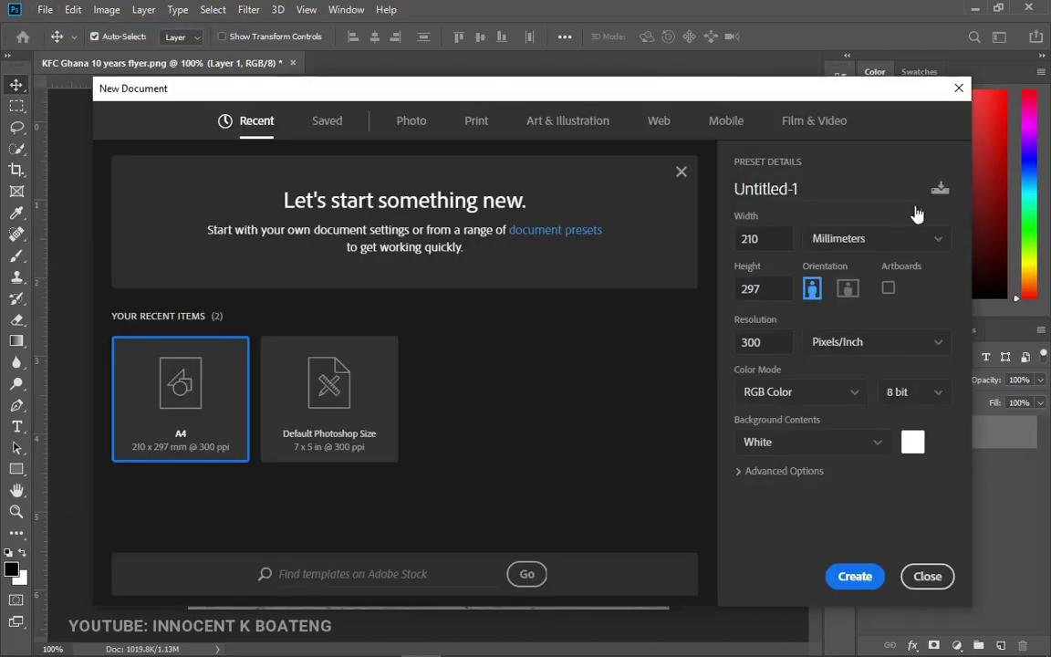
Create a new 4 × 4 inch document at 300 Pixels/Inch.
{"action": "left_click", "coordinate": [859, 239]}
{"action": "left_click", "coordinate": [830, 295]}
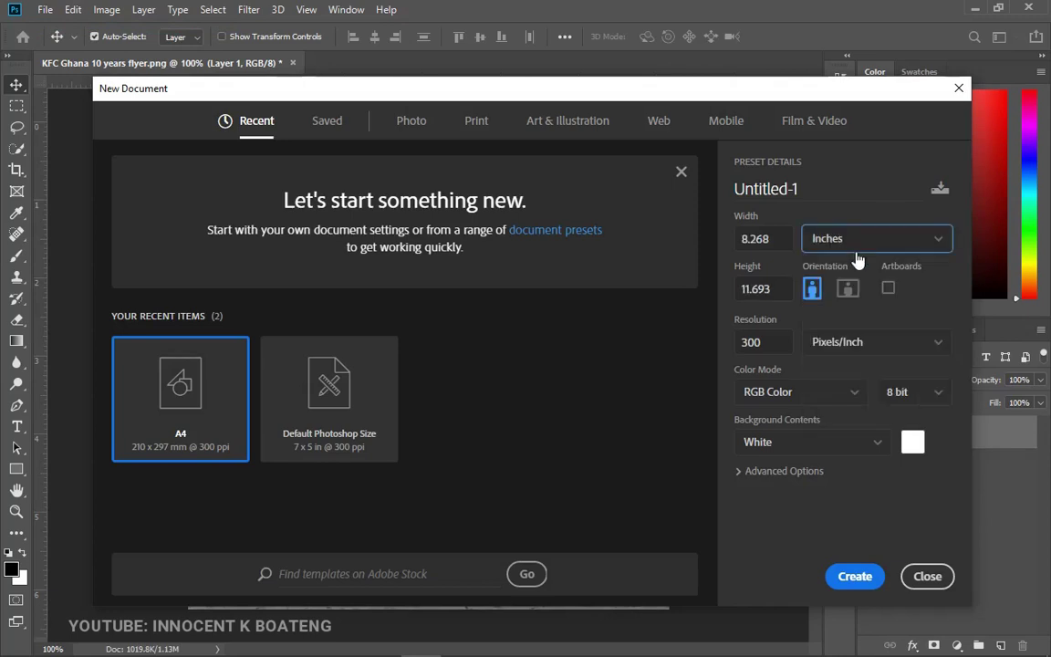
{"action": "left_click", "coordinate": [780, 245]}
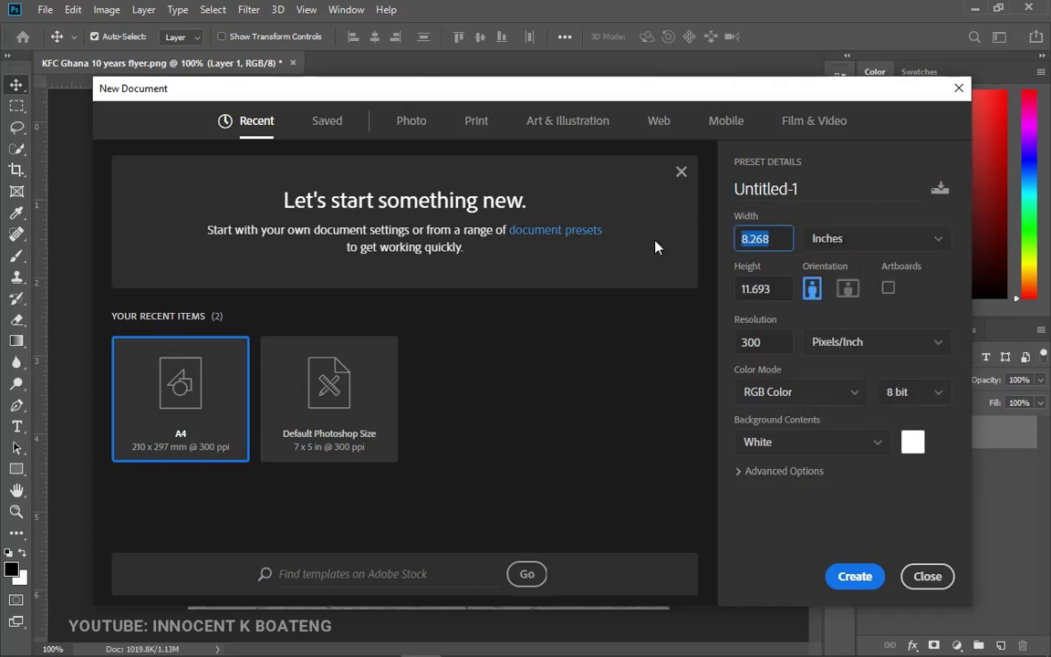
{"action": "key", "text": "Tab"}
{"action": "type", "text": "4"}
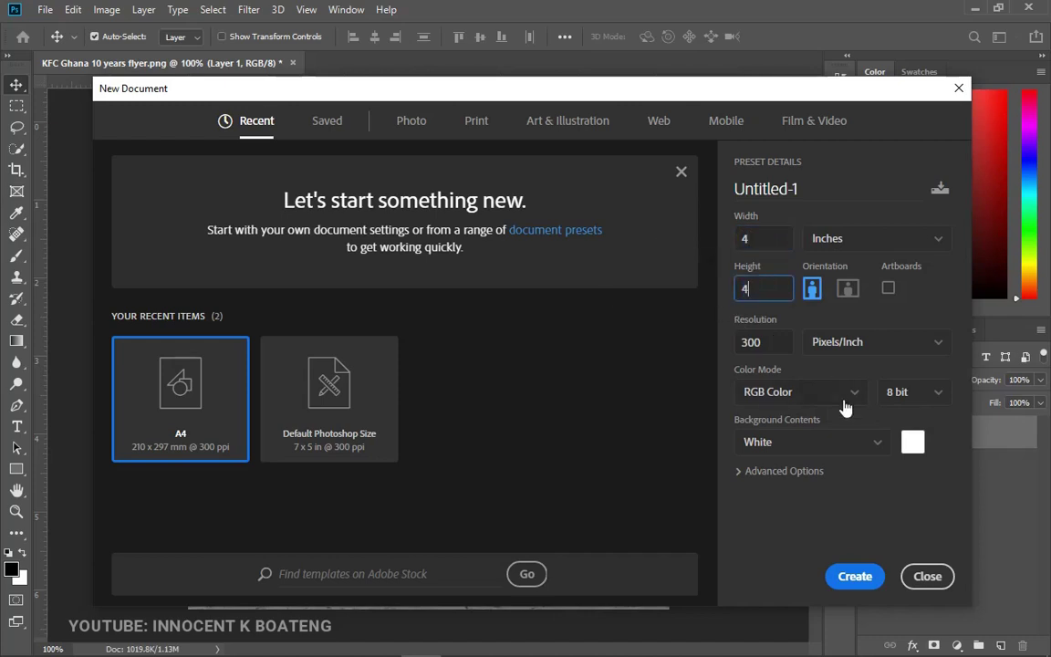
{"action": "left_click", "coordinate": [855, 577]}
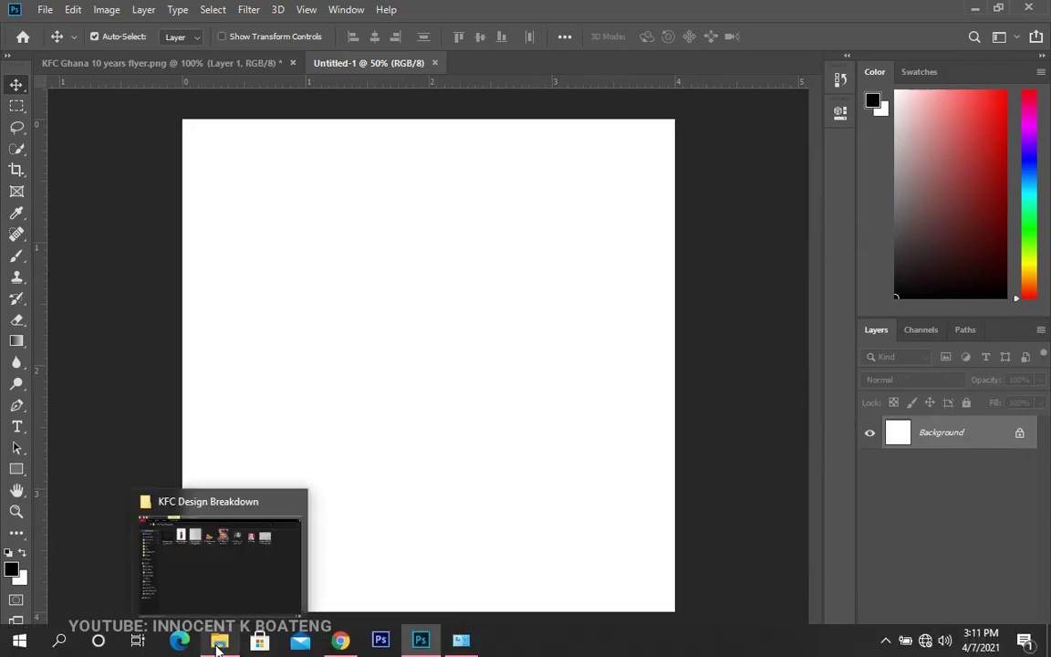
Drag the black wooden background file from the asset folder into the new document.
{"action": "left_click", "coordinate": [219, 648]}
{"action": "left_click", "coordinate": [452, 327]}
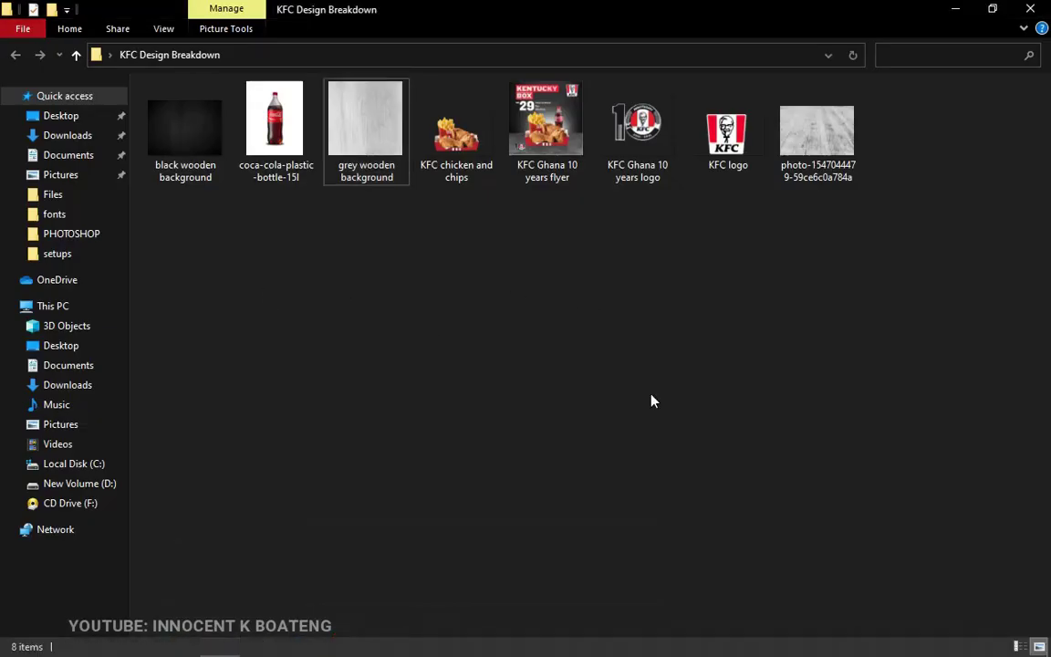
{"action": "left_click_drag", "start_coordinate": [933, 320], "coordinate": [159, 129]}
{"action": "left_click", "coordinate": [339, 284]}
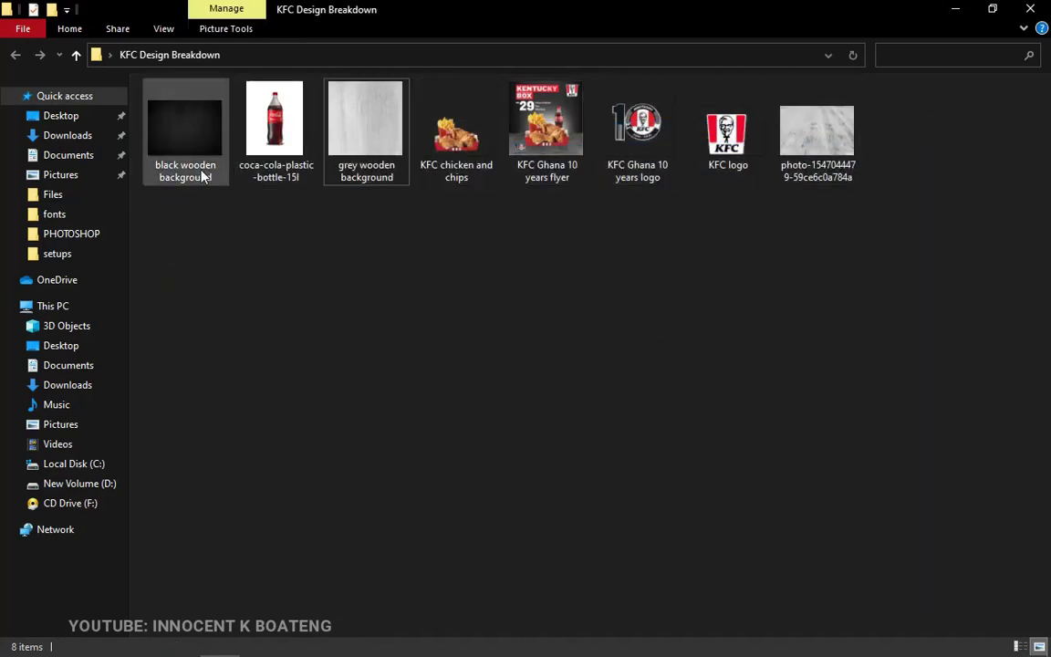
{"action": "left_click_drag", "start_coordinate": [203, 176], "coordinate": [549, 521]}
Enlarge the black wood to about 125% over the upper canvas, leaving a white bottom strip.
{"action": "left_click_drag", "start_coordinate": [657, 195], "coordinate": [735, 127]}
{"action": "left_click_drag", "start_coordinate": [665, 285], "coordinate": [599, 266]}
{"action": "left_click_drag", "start_coordinate": [686, 513], "coordinate": [703, 520]}
{"action": "key", "text": "Return"}
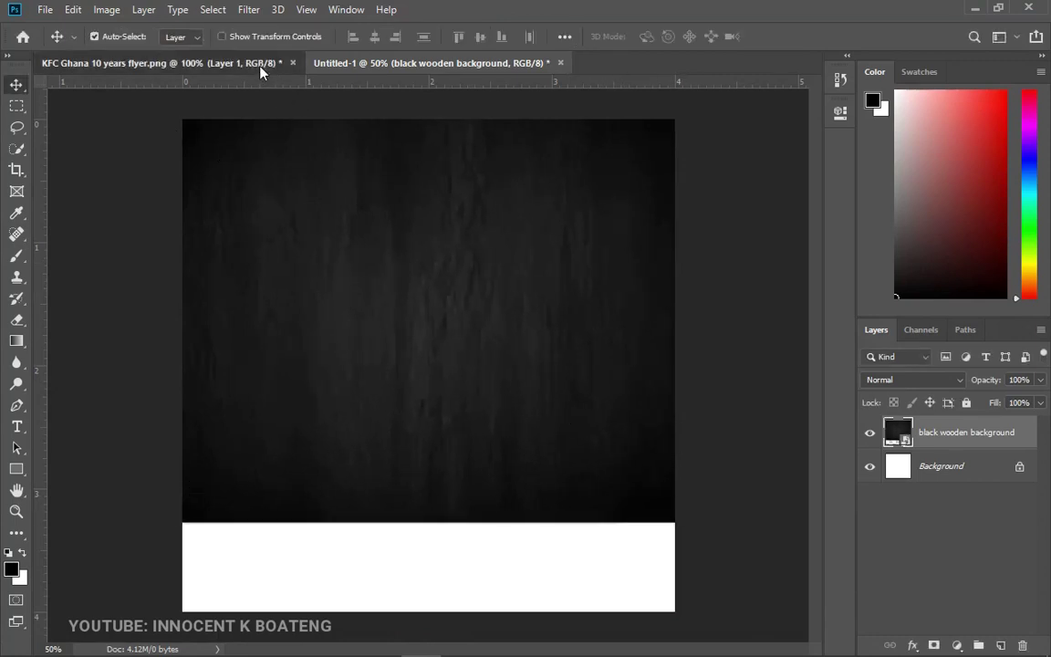
{"action": "left_click", "coordinate": [260, 64]}
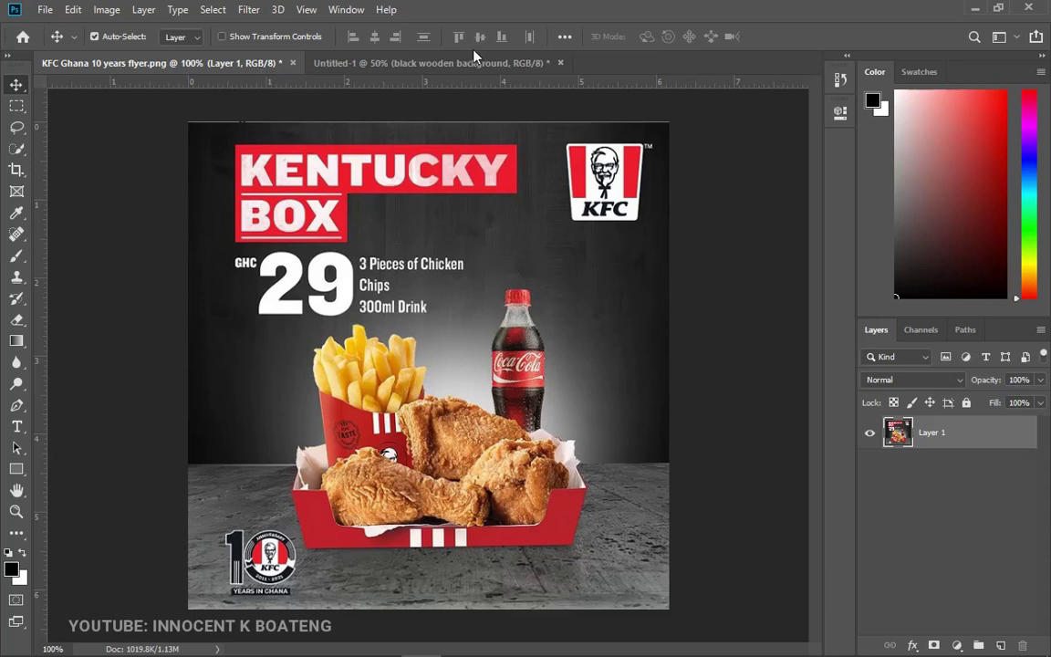
{"action": "left_click", "coordinate": [429, 63]}
{"action": "mouse_move", "coordinate": [588, 318]}
{"action": "left_mouse_down"}
{"action": "mouse_move", "coordinate": [582, 341]}
{"action": "mouse_move", "coordinate": [591, 313]}
{"action": "mouse_move", "coordinate": [589, 321]}
{"action": "left_mouse_up"}
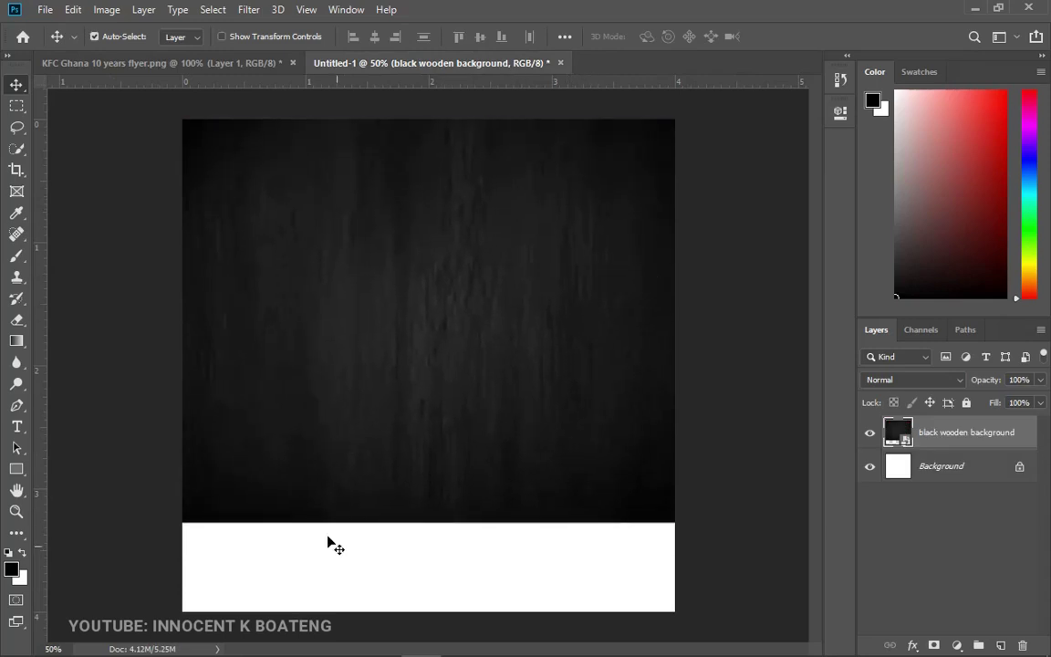
Place the grey wooden background file above the black wood, filling the 4 × 4 inch canvas.
{"action": "left_click", "coordinate": [219, 645]}
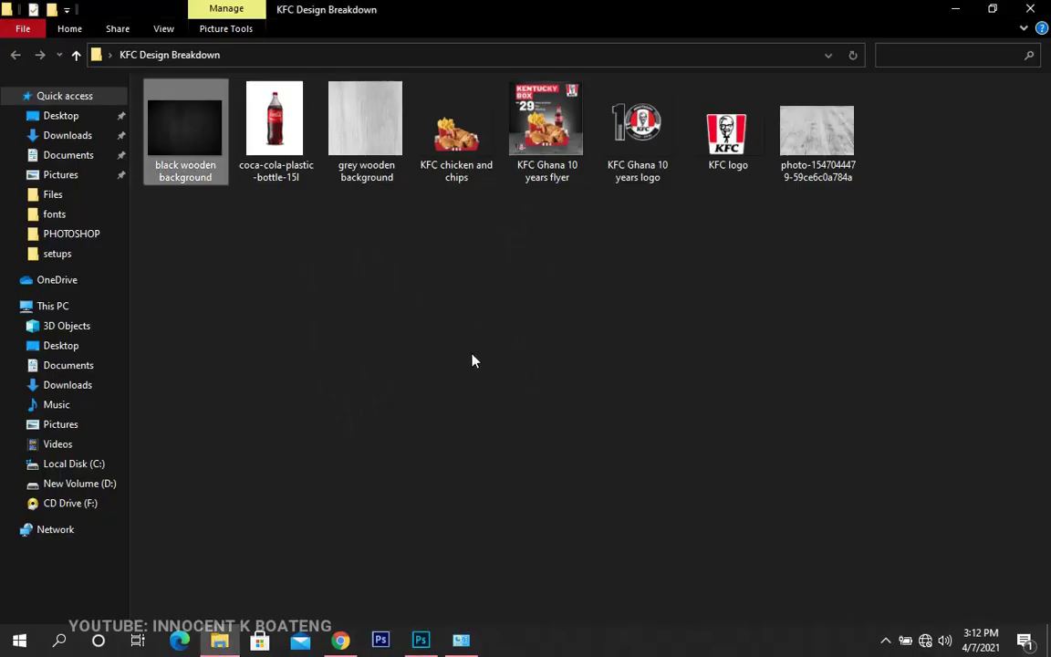
{"action": "left_click", "coordinate": [805, 181]}
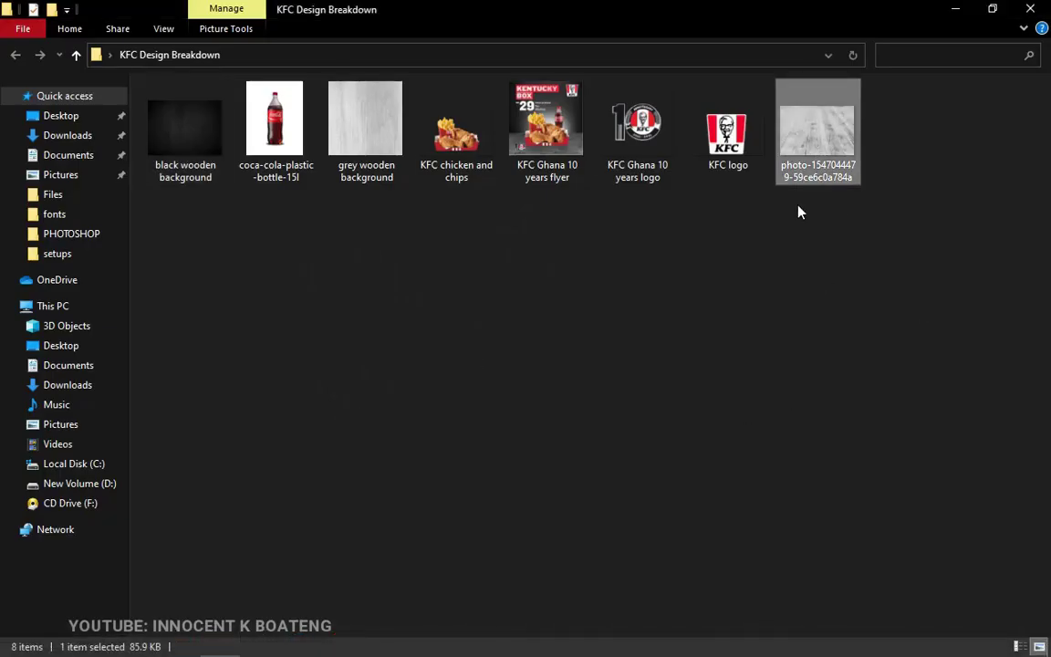
{"action": "left_click", "coordinate": [392, 169]}
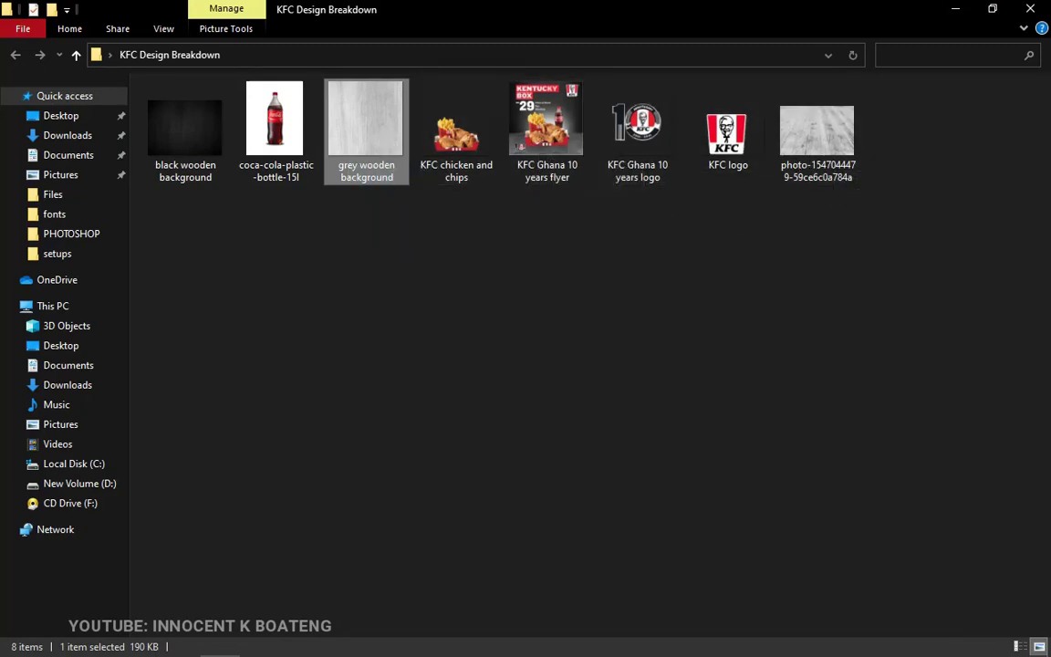
{"action": "left_click_drag", "start_coordinate": [366, 127], "coordinate": [518, 489]}
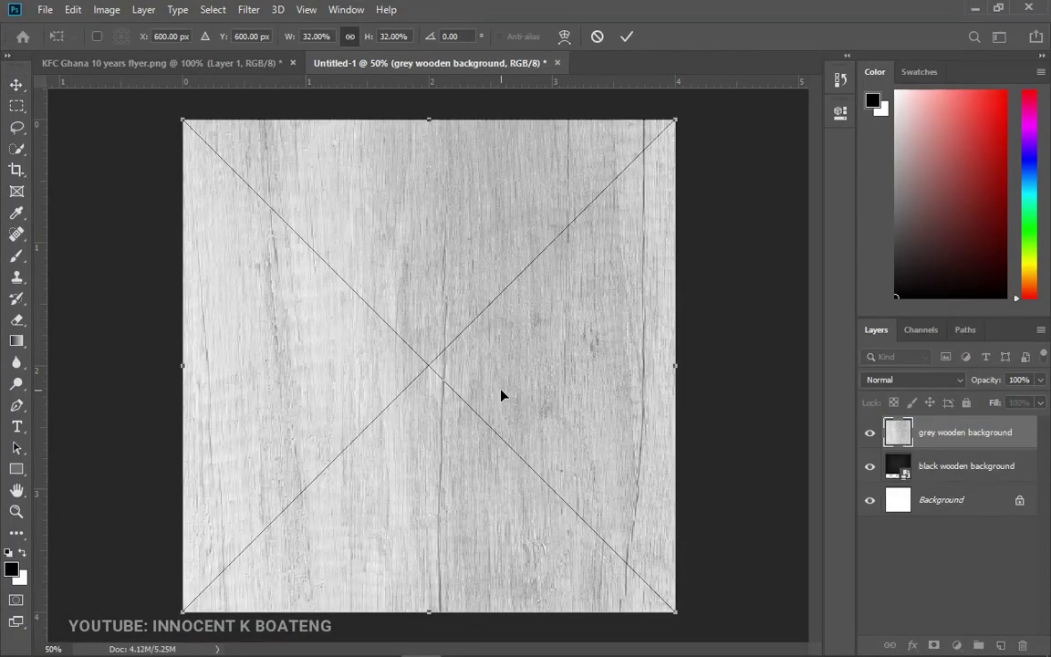
{"action": "key", "text": "Return"}
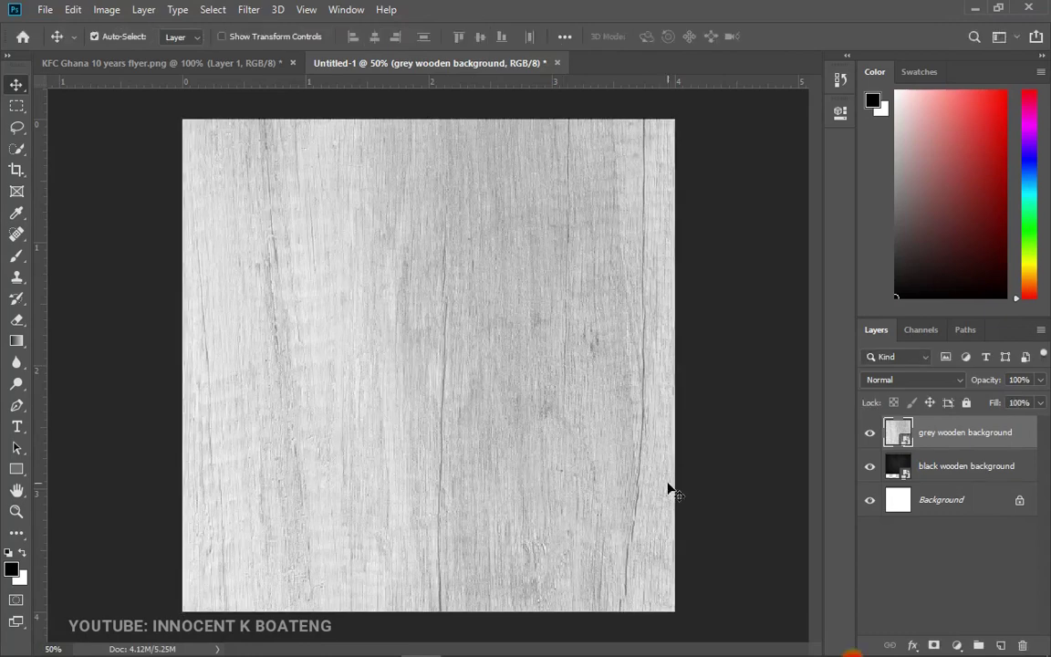
Rasterize the grey wood layer and delete its top rectangle, leaving a strip along the bottom.
{"action": "right_click", "coordinate": [948, 438]}
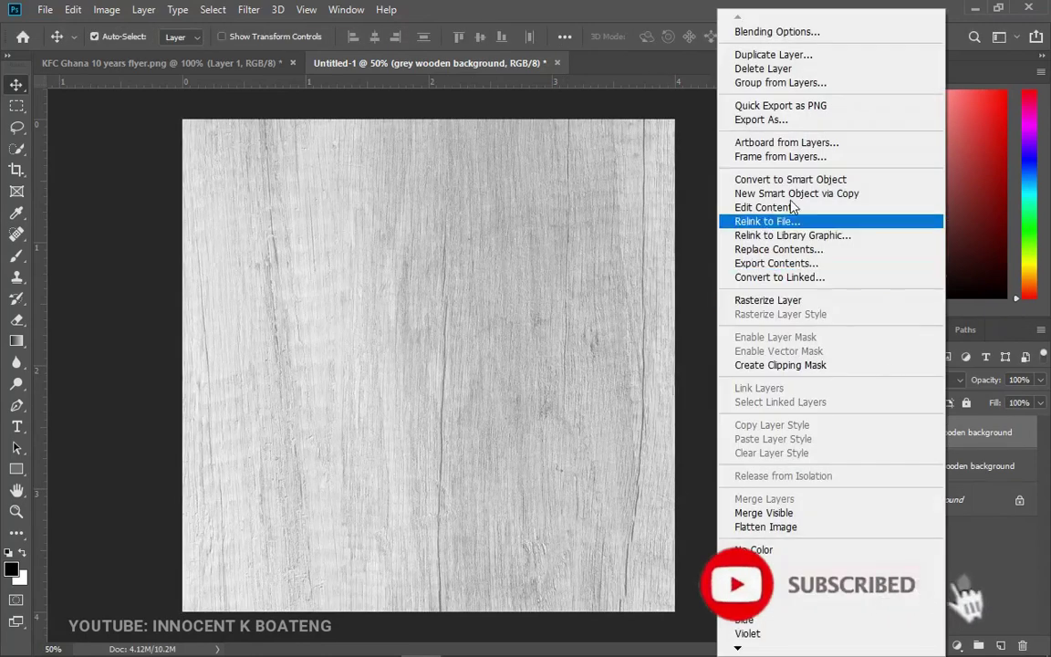
{"action": "left_click", "coordinate": [769, 300]}
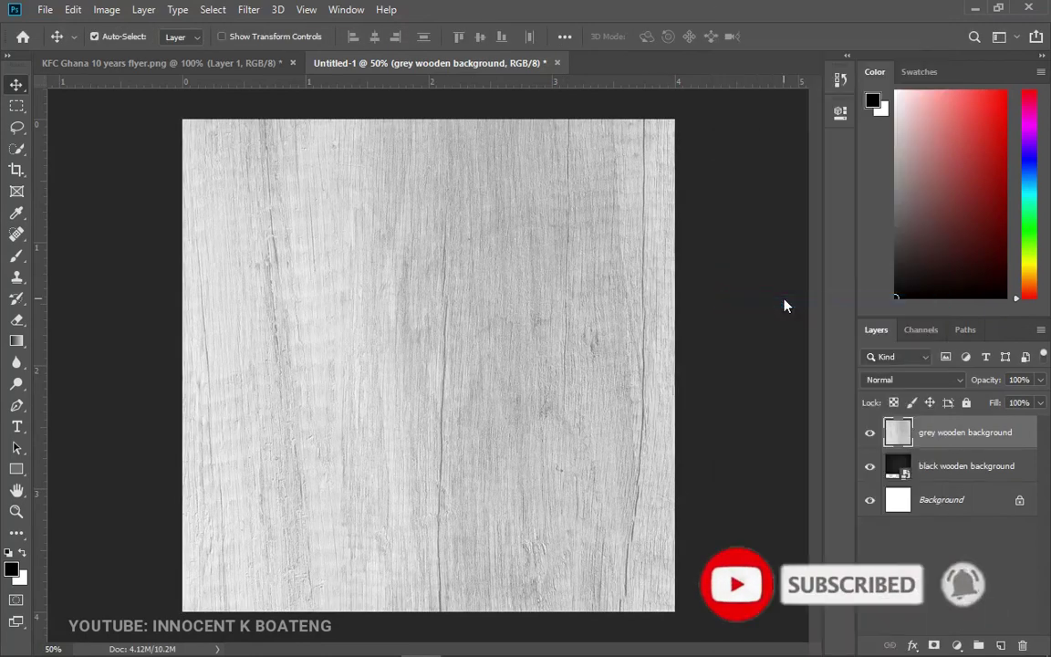
{"action": "left_click", "coordinate": [16, 106]}
{"action": "left_click", "coordinate": [87, 107]}
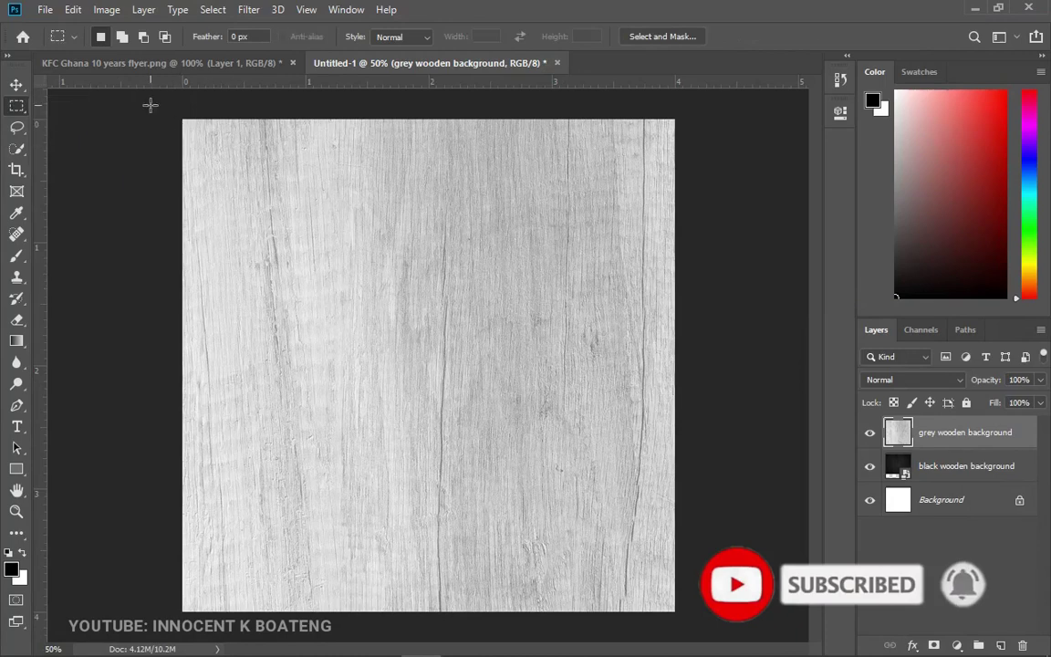
{"action": "left_click_drag", "start_coordinate": [148, 103], "coordinate": [749, 492]}
{"action": "key", "text": "Delete"}
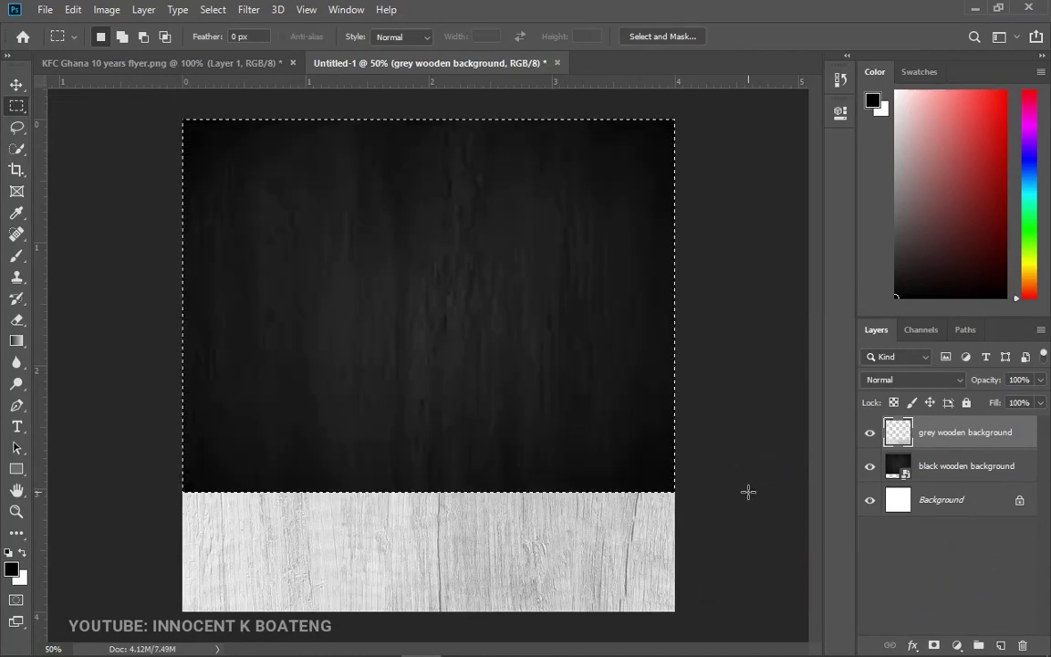
{"action": "key", "text": "ctrl+d"}
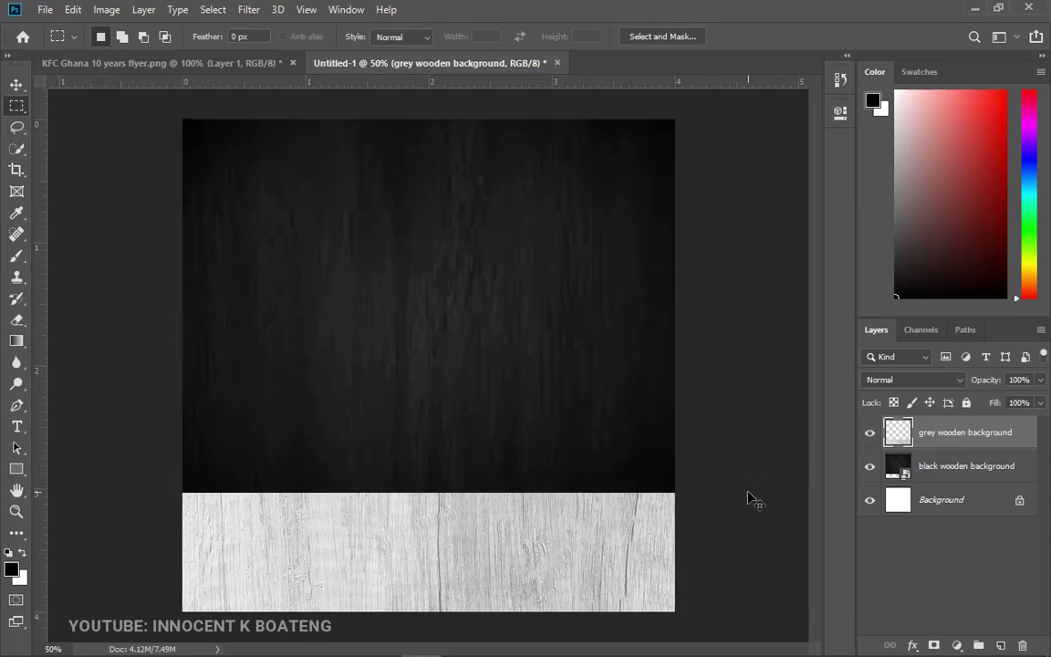
{"action": "key", "text": "v"}
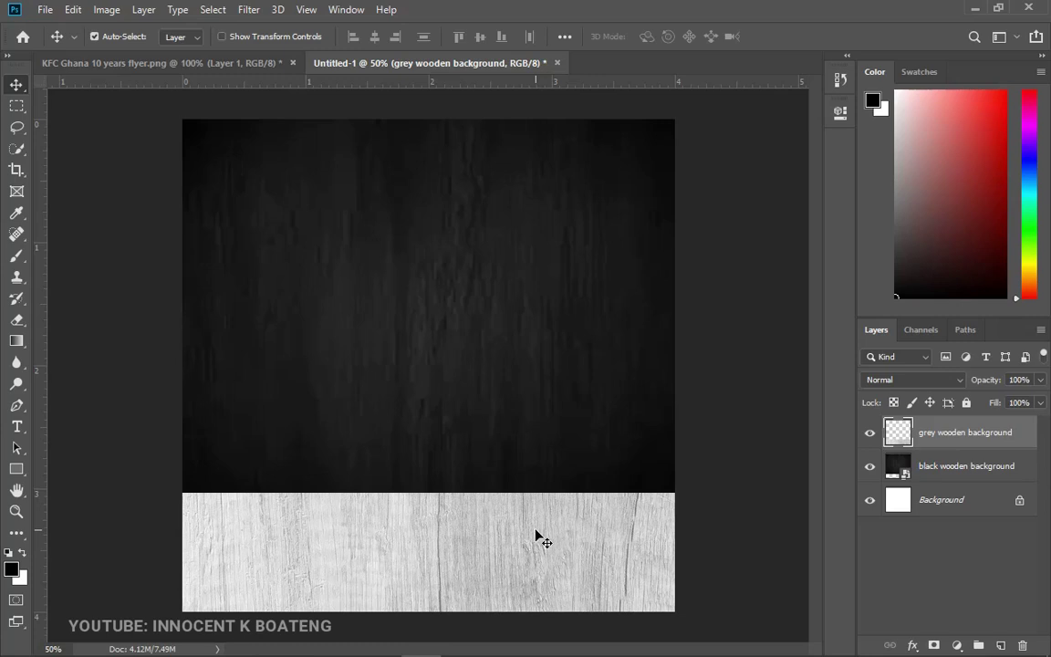
Apply Levels to the grey wood strip, raising the input black point to about 167.
{"action": "left_click", "coordinate": [231, 66]}
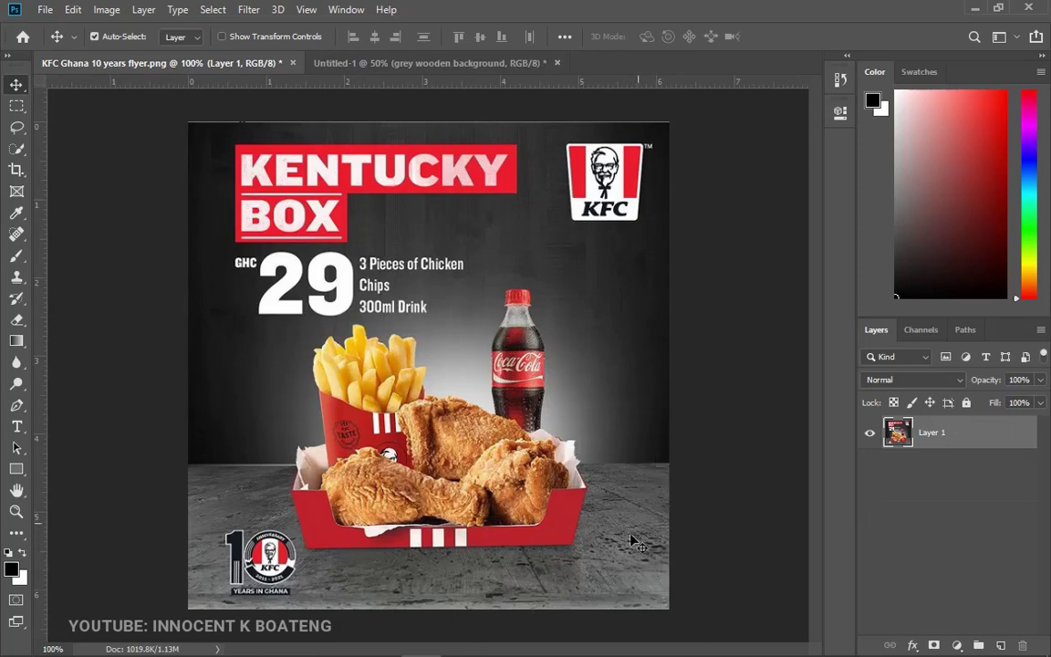
{"action": "left_click", "coordinate": [489, 75]}
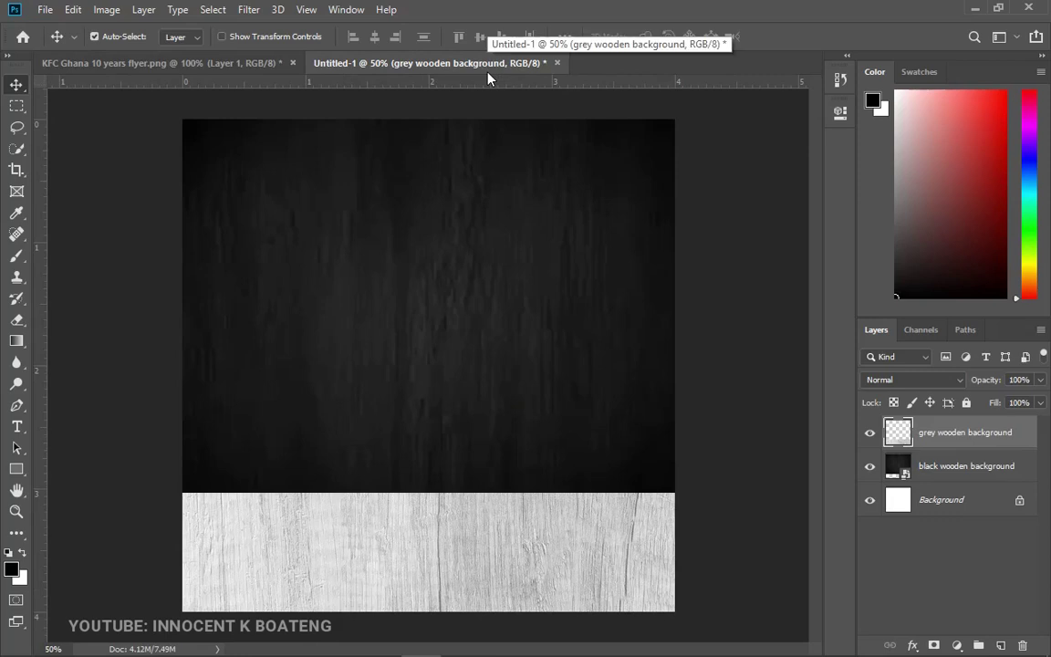
{"action": "key", "text": "ctrl+l"}
{"action": "key", "text": "ctrl"}
{"action": "key", "text": "ctrl+l"}
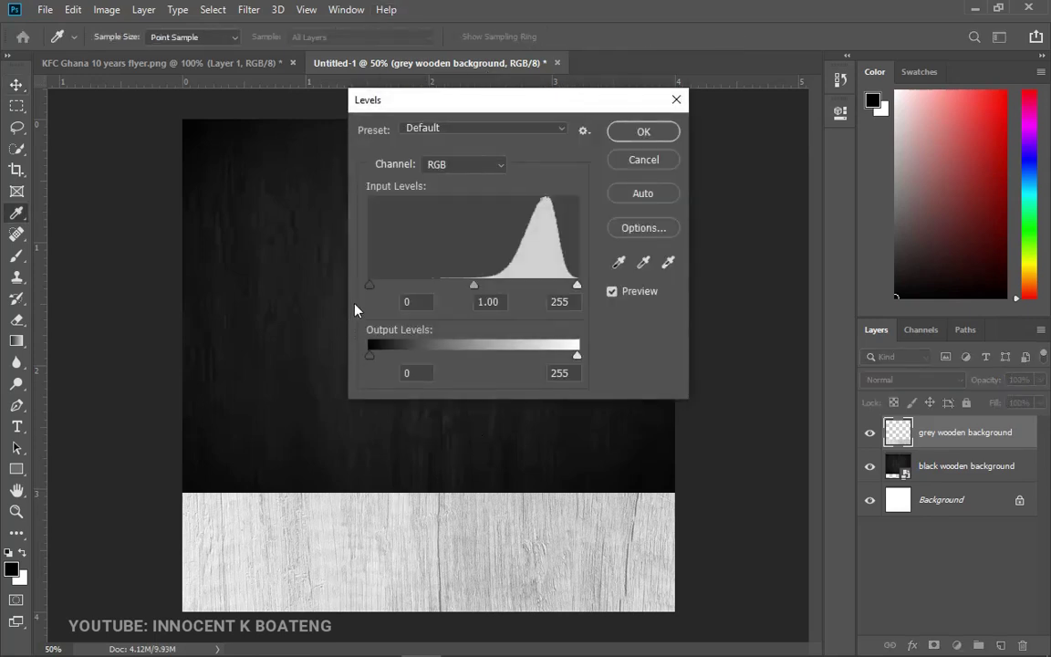
{"action": "left_click_drag", "start_coordinate": [372, 288], "coordinate": [507, 298]}
{"action": "left_click", "coordinate": [642, 133]}
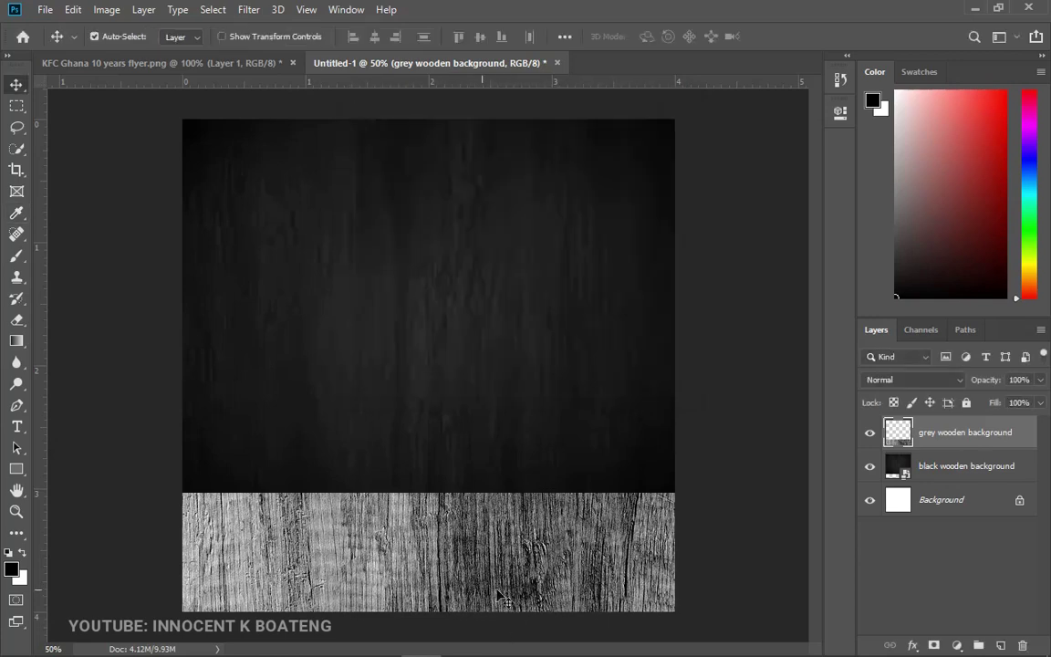
Open Gaussian Blur on the grey wood strip and set the radius to 2.9 pixels.
{"action": "left_click", "coordinate": [248, 9]}
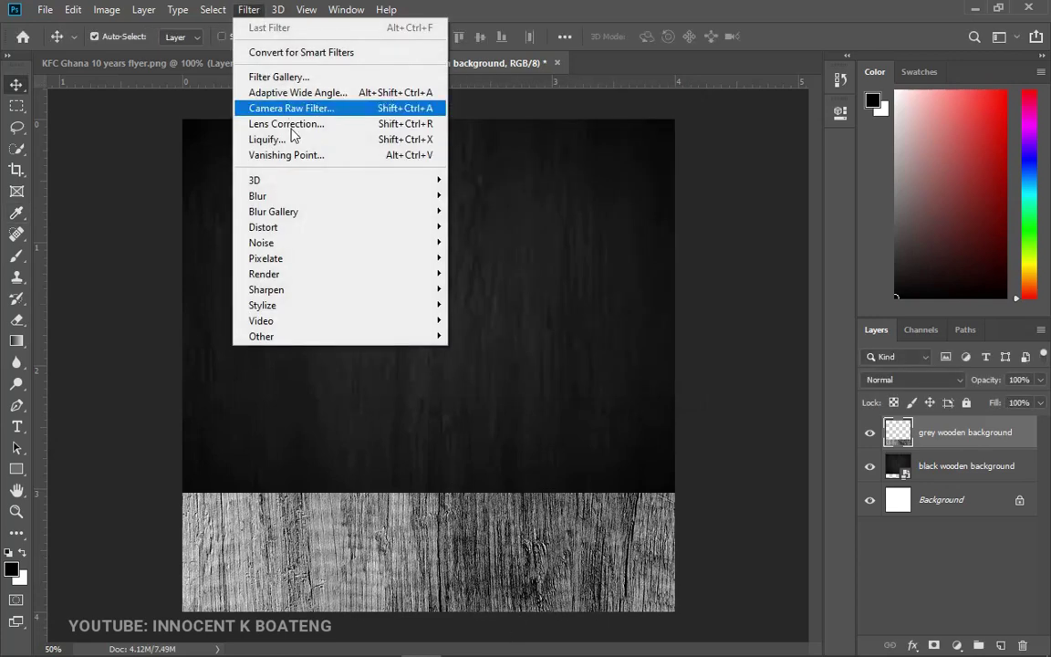
{"action": "mouse_move", "coordinate": [357, 202]}
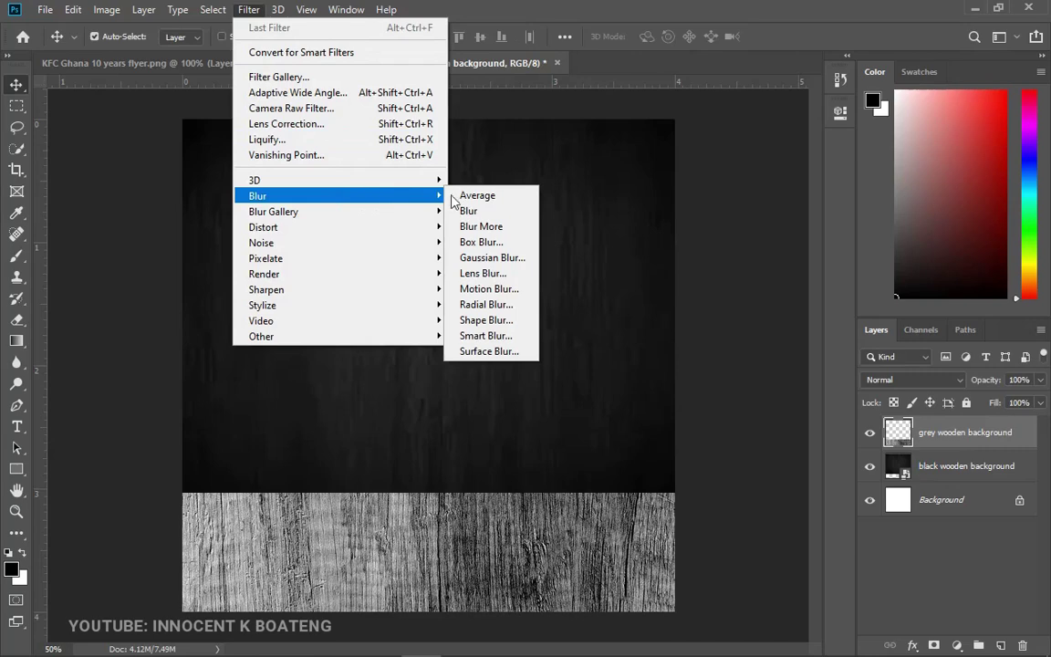
{"action": "left_click", "coordinate": [493, 257]}
{"action": "left_click_drag", "start_coordinate": [409, 366], "coordinate": [424, 365]}
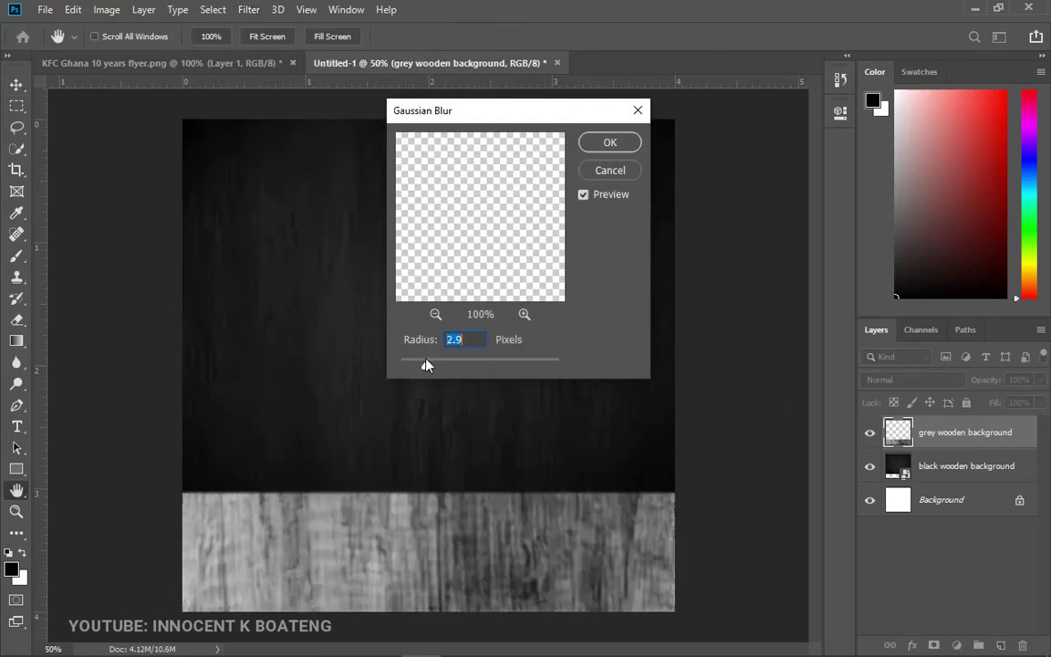
Apply the 2.9-pixel blur and move the grey wood strip up against the black wood.
{"action": "left_click", "coordinate": [610, 143]}
{"action": "key", "text": "v"}
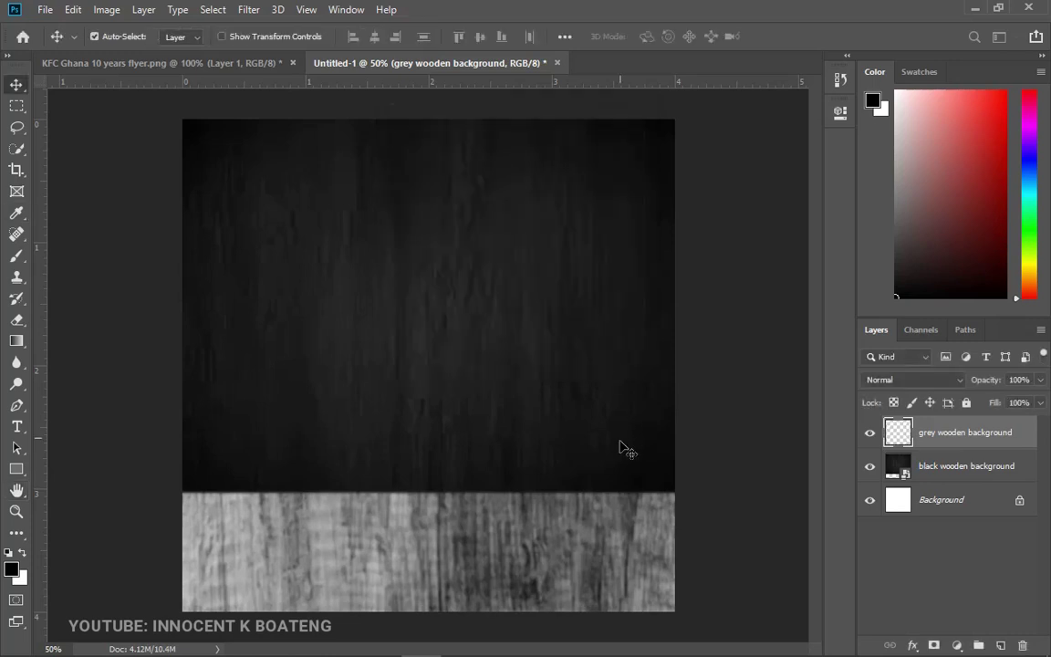
{"action": "left_click_drag", "start_coordinate": [592, 546], "coordinate": [589, 526]}
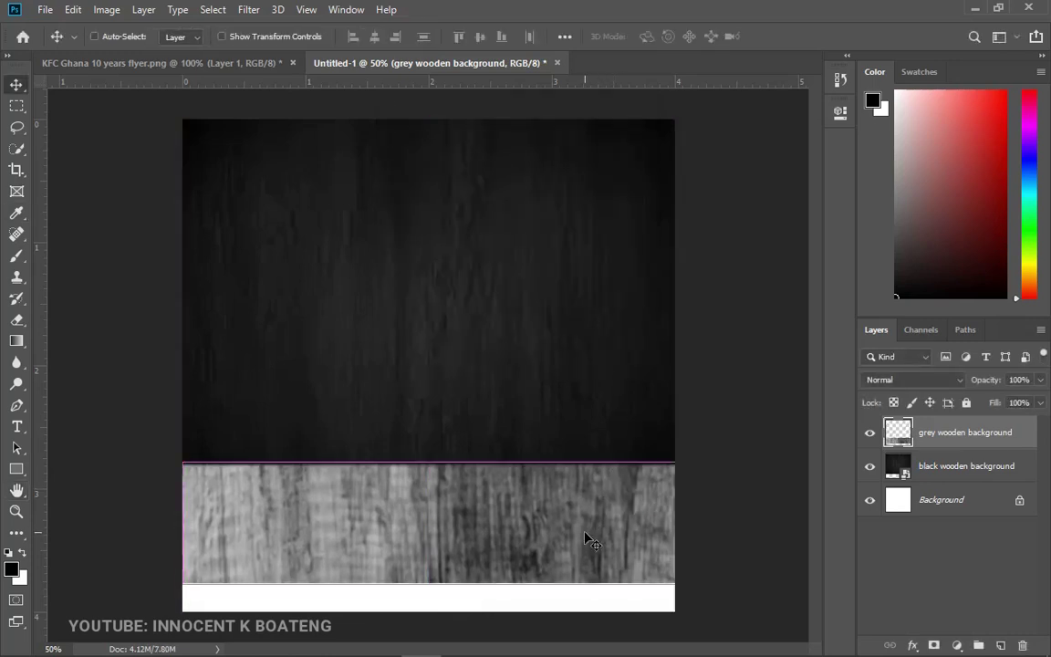
Stretch the grey wood strip down to the canvas bottom edge.
{"action": "key", "text": "ctrl+t"}
{"action": "left_click_drag", "start_coordinate": [452, 585], "coordinate": [435, 612]}
{"action": "key", "text": "Return"}
{"action": "left_click_drag", "start_coordinate": [615, 558], "coordinate": [614, 563]}
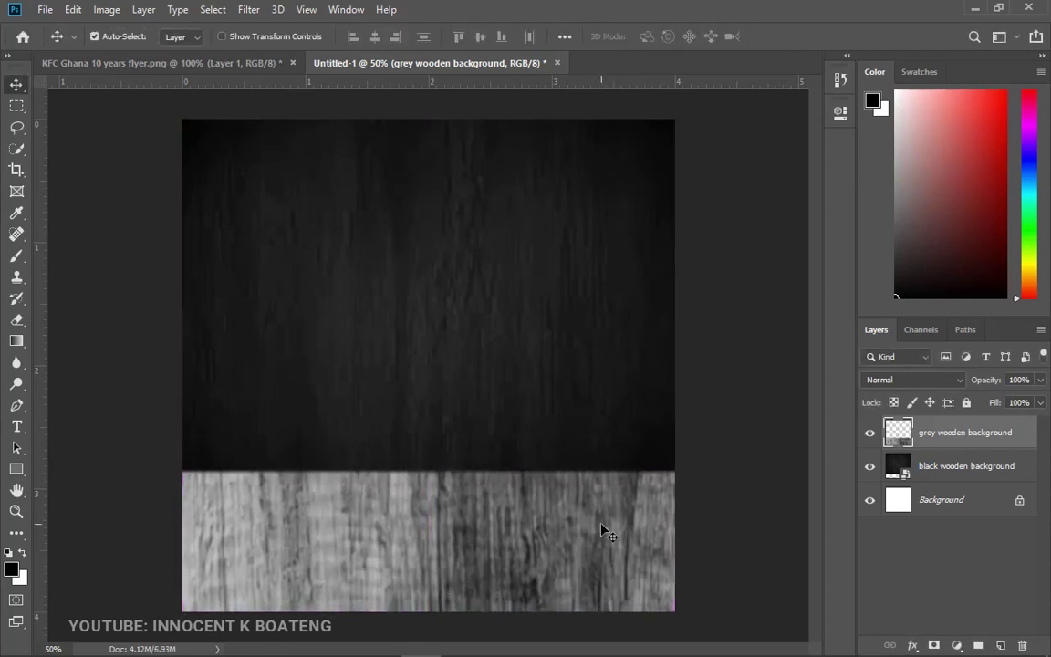
Darken the grey wood strip with Levels, raising the black input point to 37.
{"action": "key", "text": "ctrl+l"}
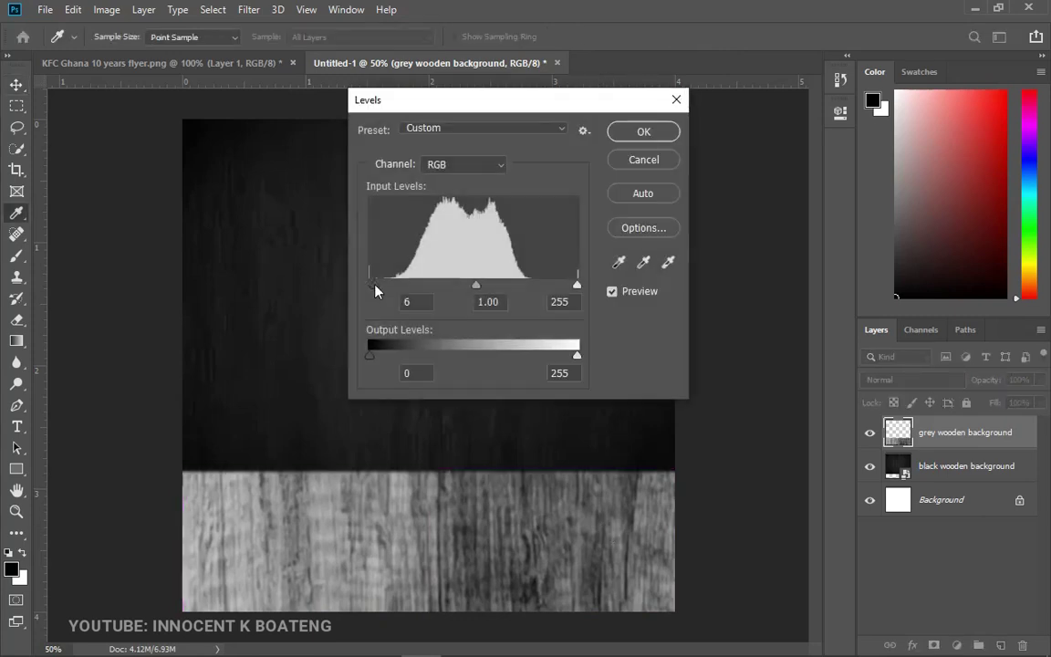
{"action": "left_click_drag", "start_coordinate": [369, 284], "coordinate": [402, 288]}
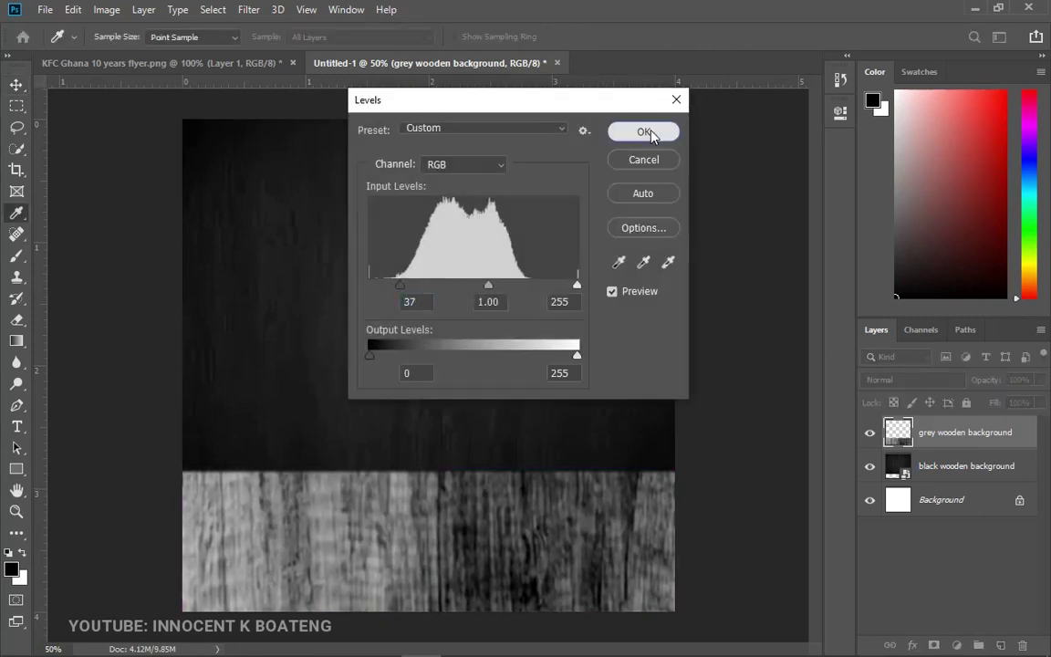
{"action": "left_click", "coordinate": [639, 132]}
Apply a stronger Gaussian Blur of roughly 7–8 pixels to the grey wood strip.
{"action": "left_click", "coordinate": [252, 9]}
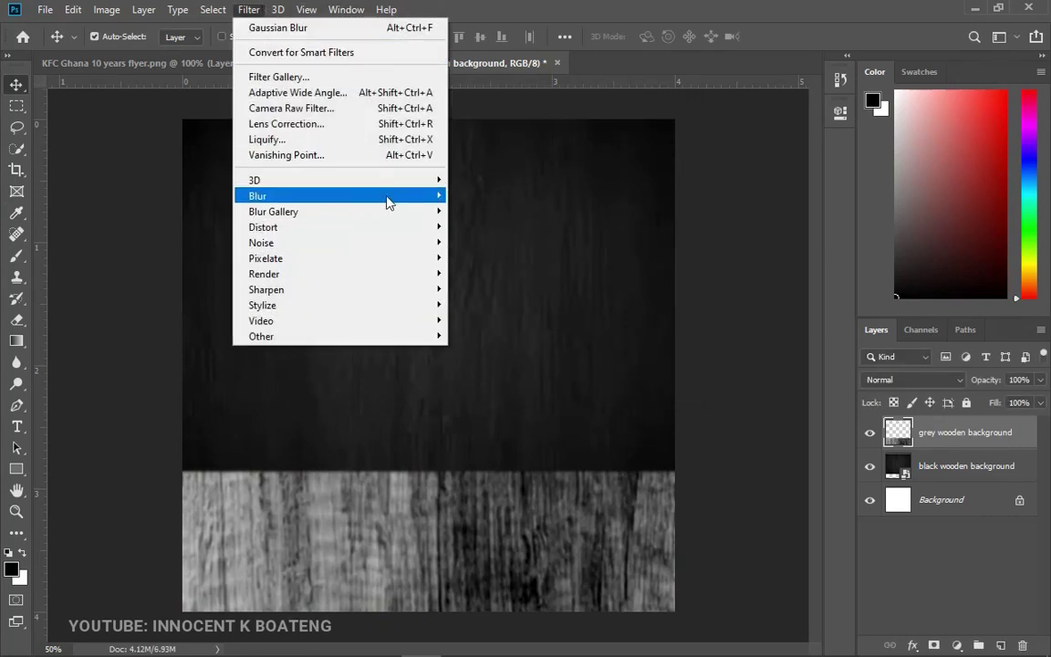
{"action": "mouse_move", "coordinate": [429, 205]}
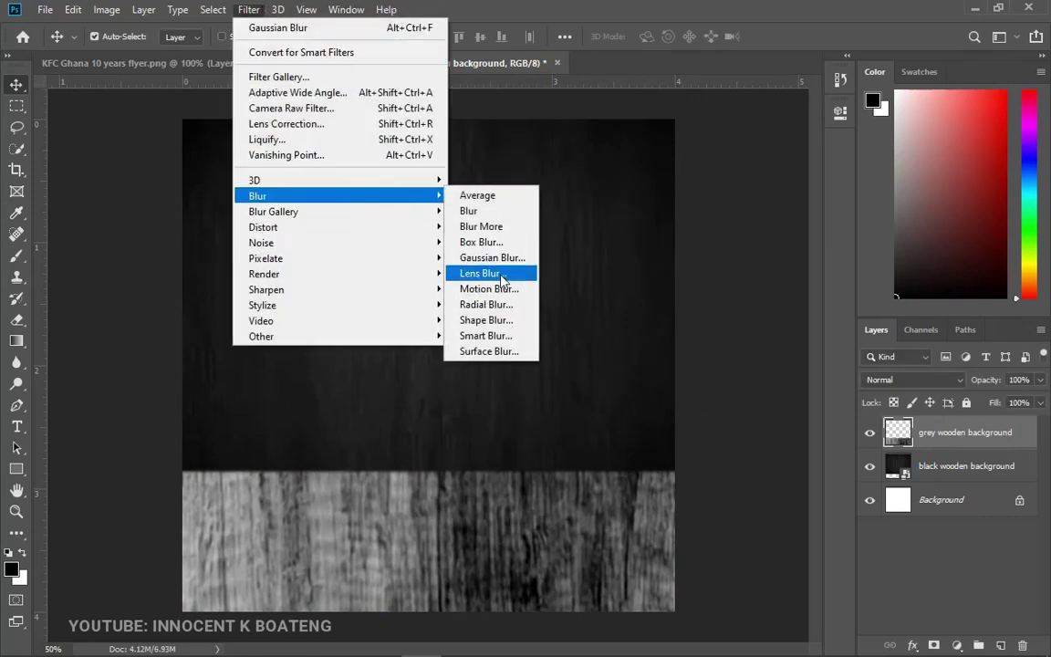
{"action": "left_click", "coordinate": [502, 259]}
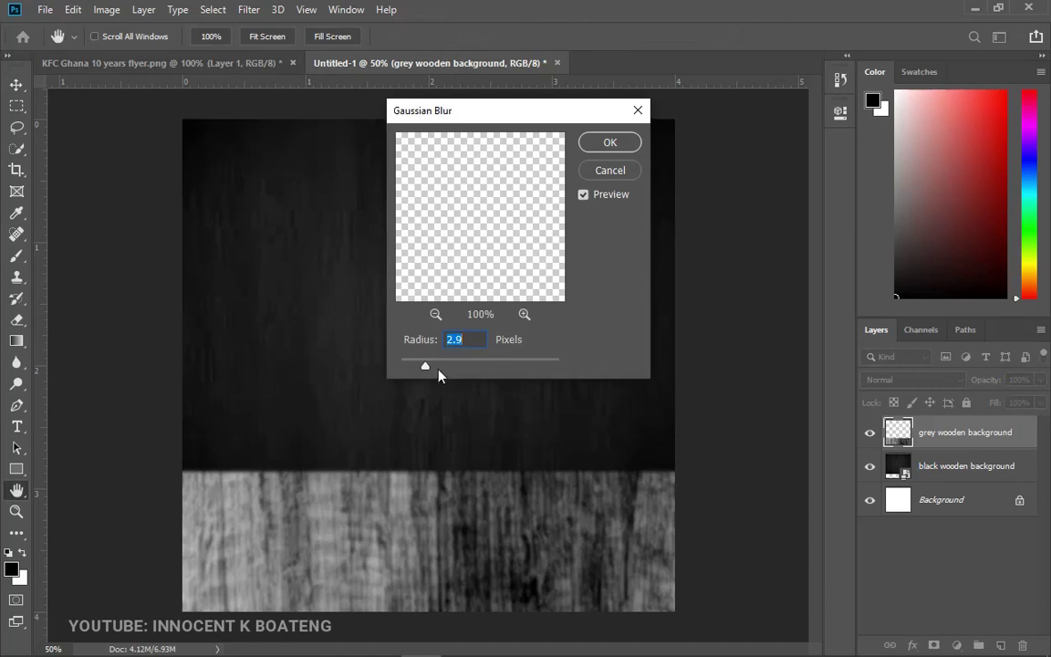
{"action": "left_click_drag", "start_coordinate": [436, 366], "coordinate": [448, 366]}
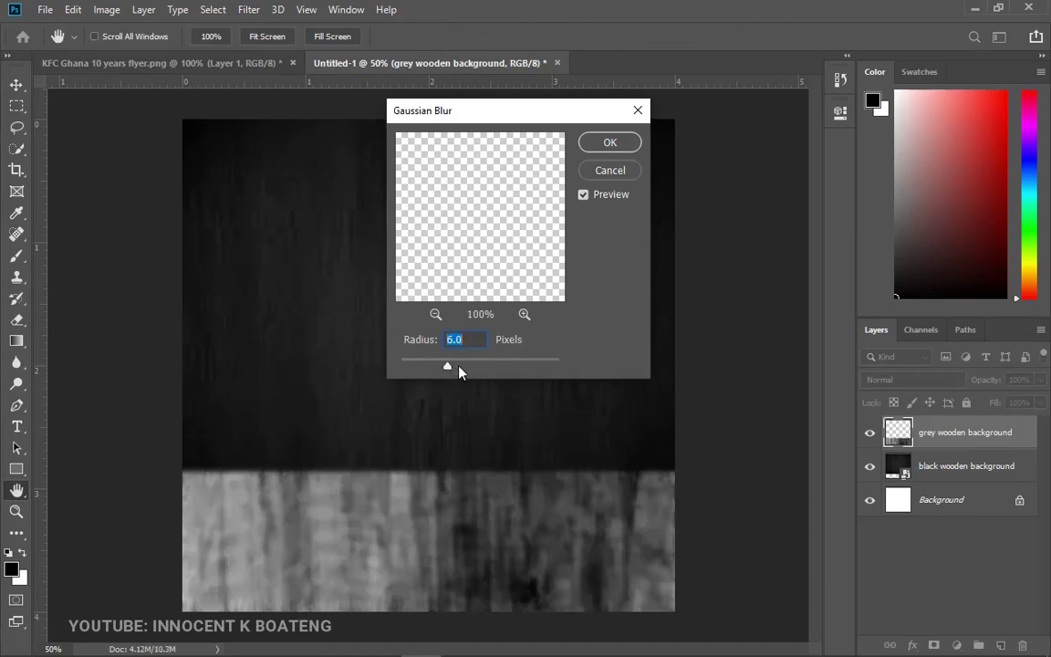
{"action": "left_click_drag", "start_coordinate": [460, 370], "coordinate": [457, 369]}
{"action": "left_click", "coordinate": [610, 144]}
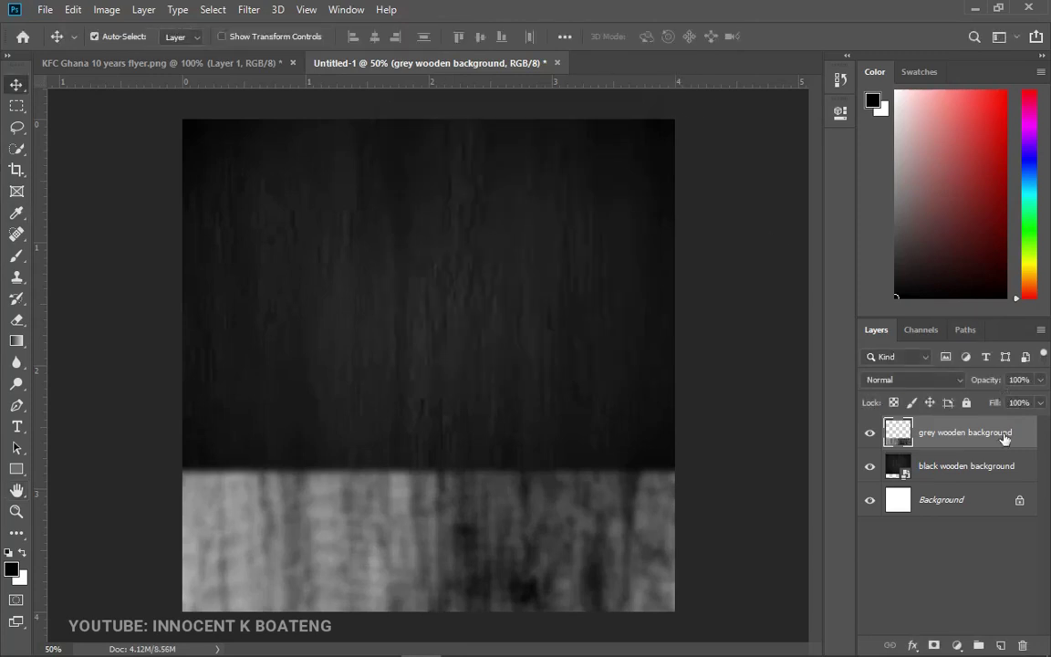
Add a new empty layer above the black wooden background and enlarge the brush to about 900 px.
{"action": "left_click", "coordinate": [972, 467]}
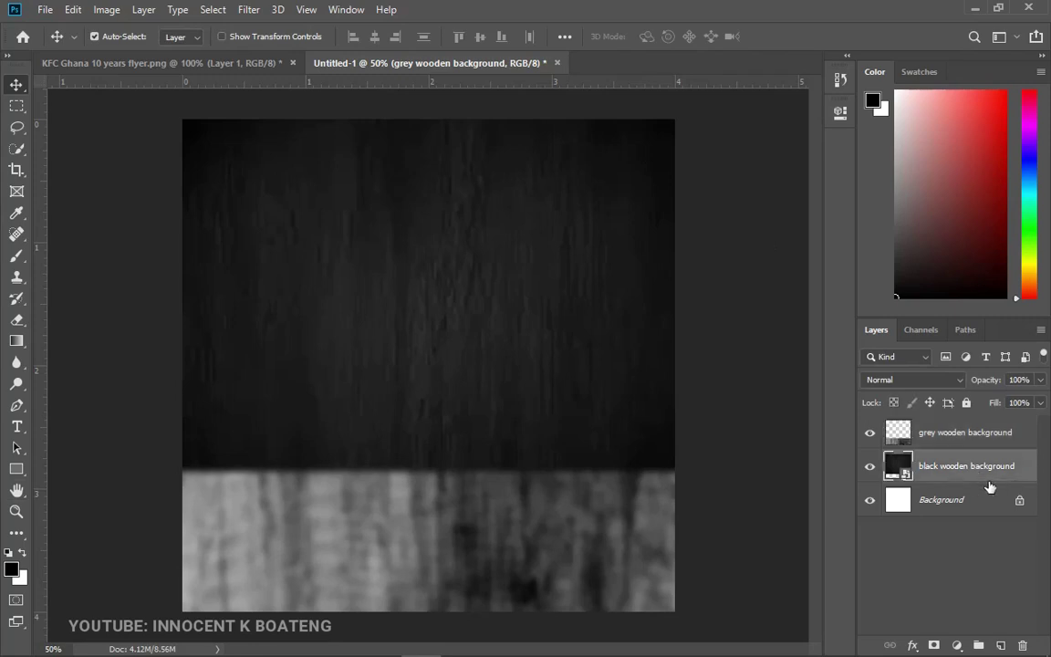
{"action": "left_click", "coordinate": [169, 60]}
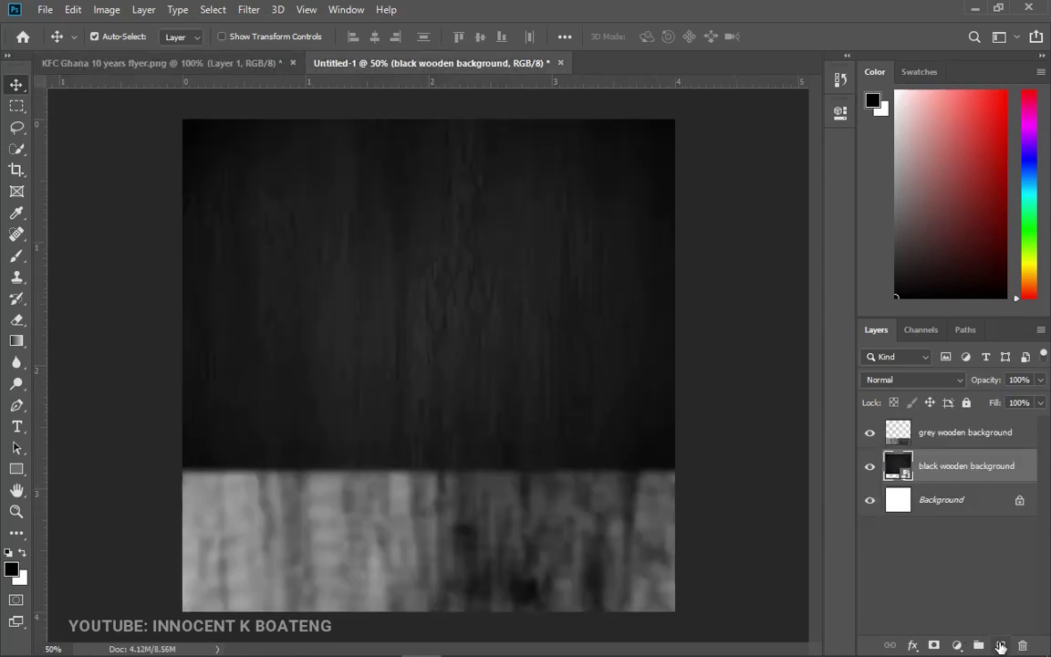
{"action": "left_click", "coordinate": [1000, 646]}
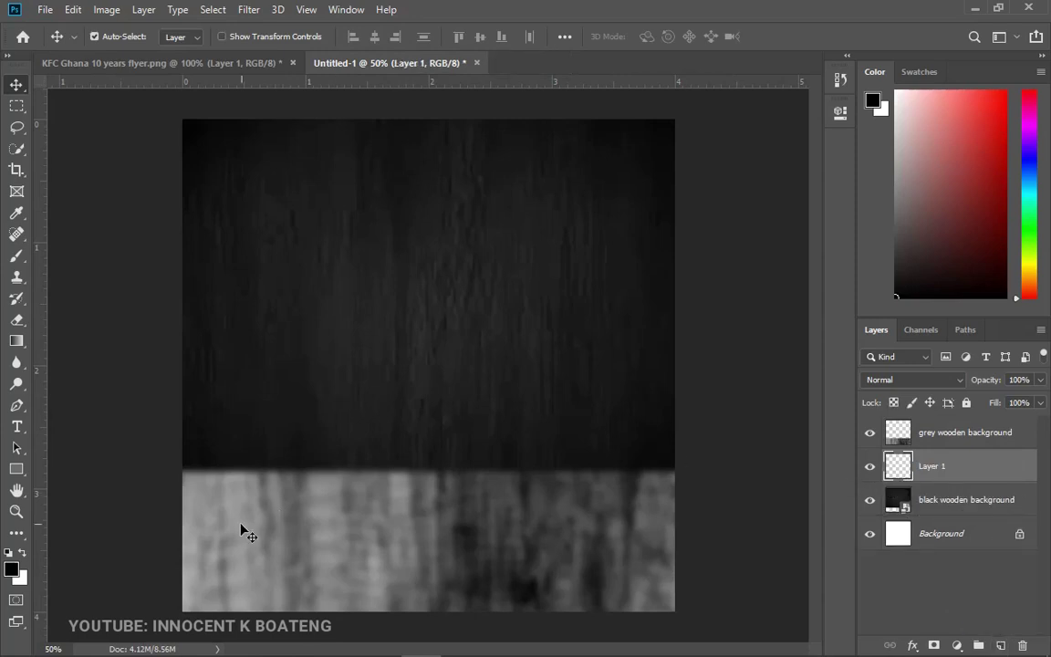
{"action": "key", "text": "b"}
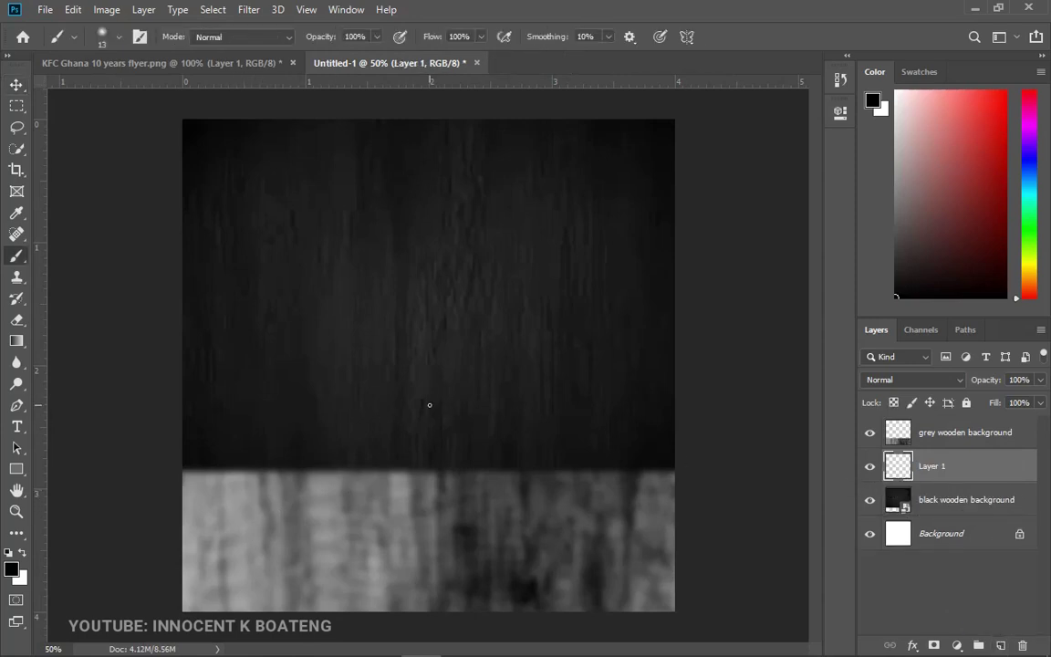
{"action": "right_click", "coordinate": [414, 336]}
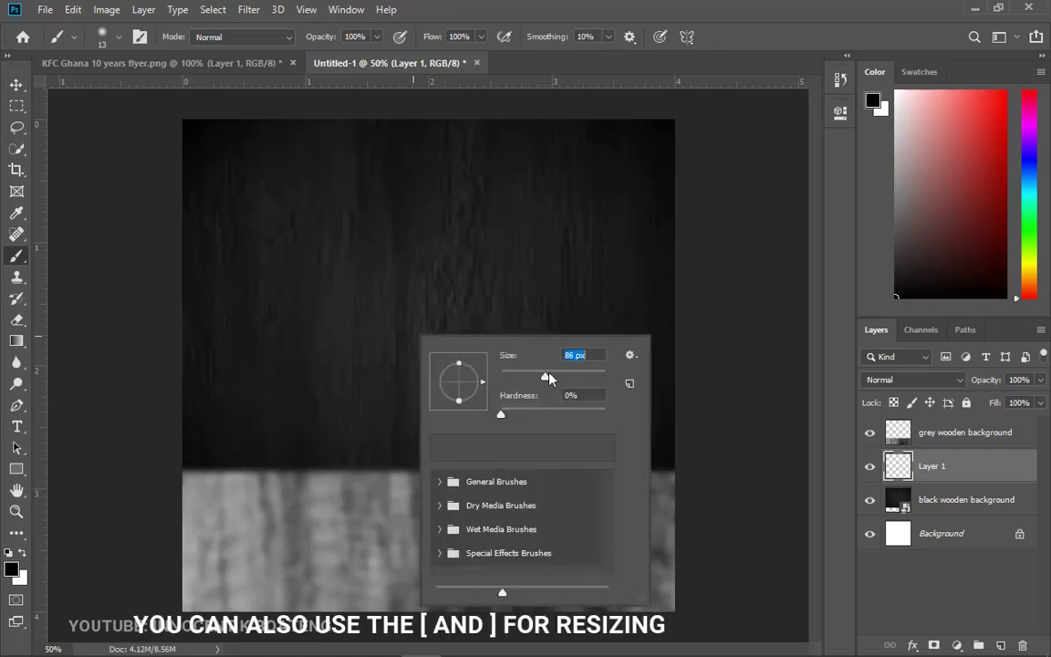
{"action": "left_click_drag", "start_coordinate": [547, 378], "coordinate": [565, 376]}
{"action": "key", "text": "Return"}
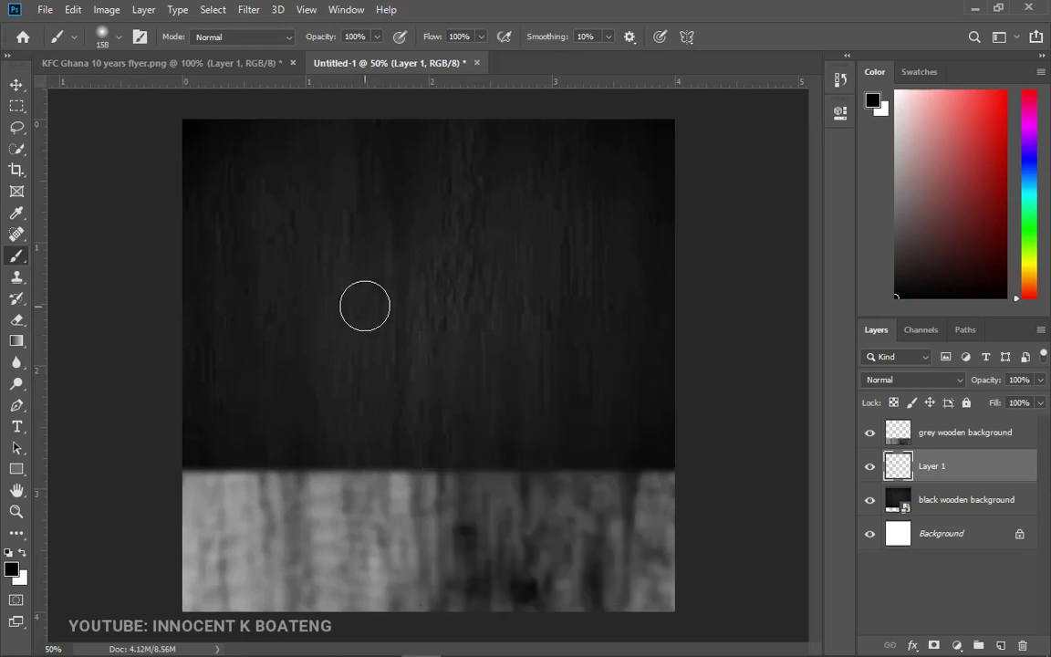
{"action": "key", "text": "bracketright"}
{"action": "key", "text": "bracketright"}
{"action": "key", "text": "bracketright"}
{"action": "key", "text": "bracketright"}
{"action": "key", "text": "bracketright"}
{"action": "key", "text": "bracketright"}
{"action": "key", "text": "bracketright"}
{"action": "key", "text": "bracketright"}
{"action": "key", "text": "bracketright"}
{"action": "key", "text": "bracketright"}
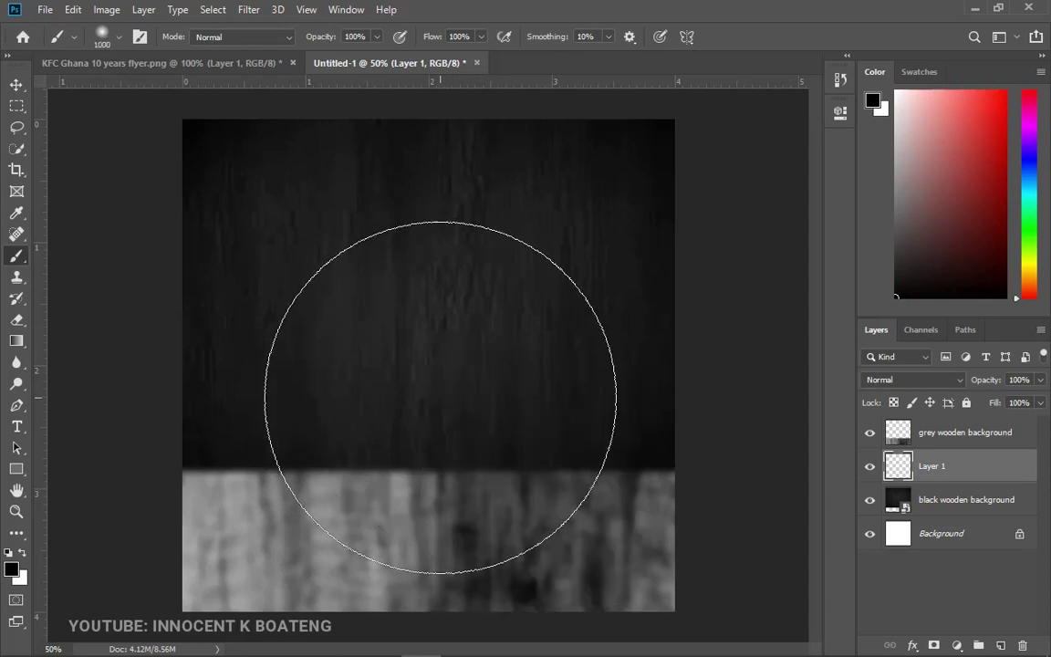
{"action": "key", "text": "shift+bracketleft"}
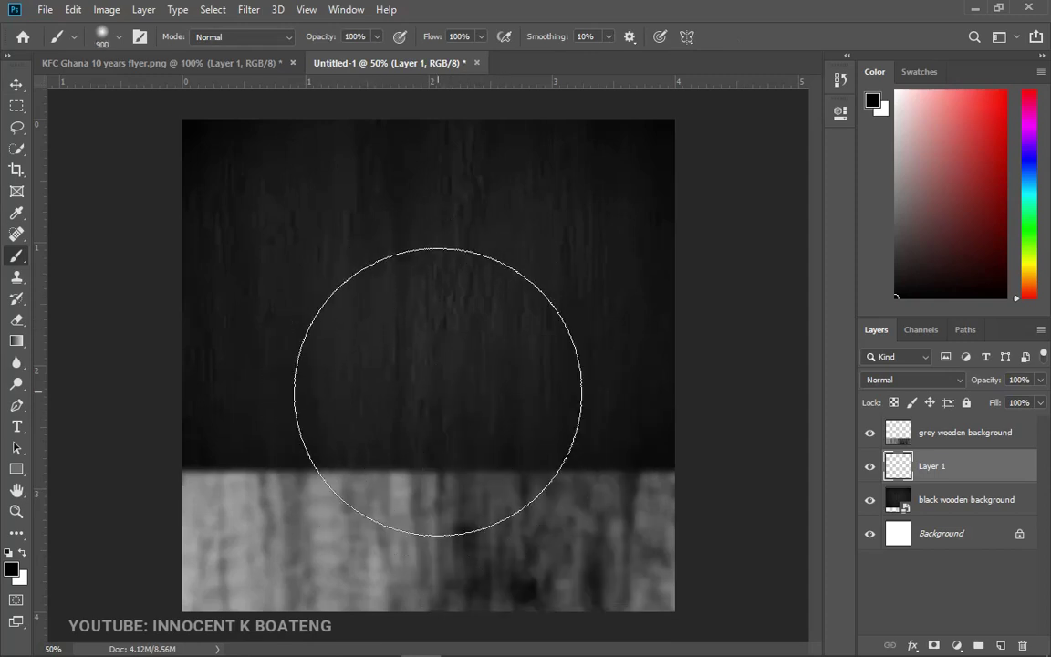
Paint one soft white 800 px glow at the canvas centre, then lower the grey wood floor slightly.
{"action": "left_click", "coordinate": [22, 554]}
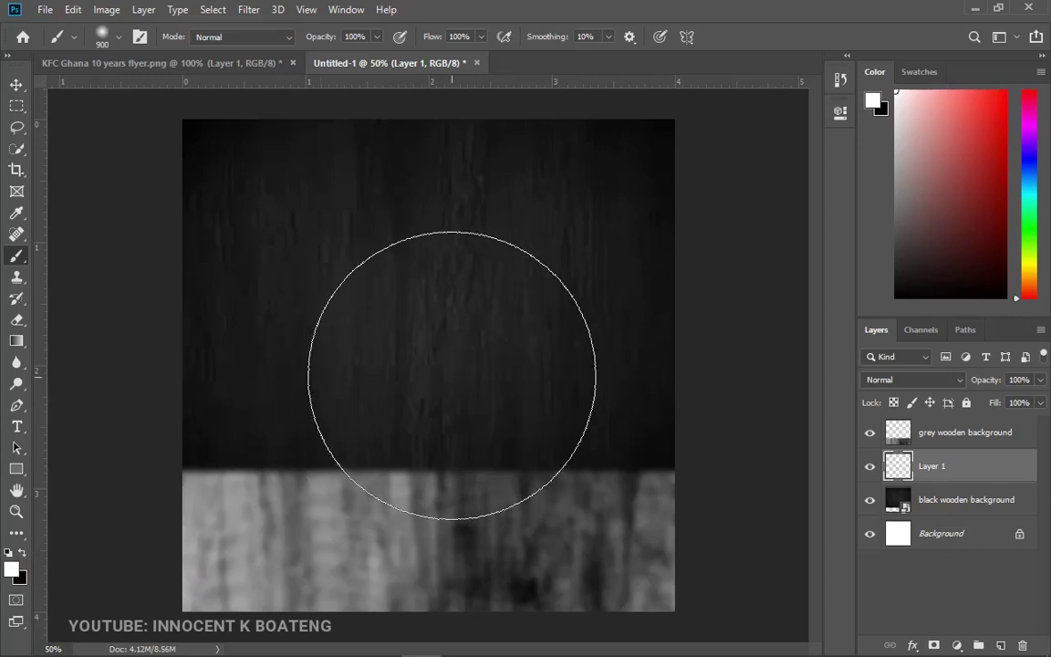
{"action": "right_click", "coordinate": [445, 387]}
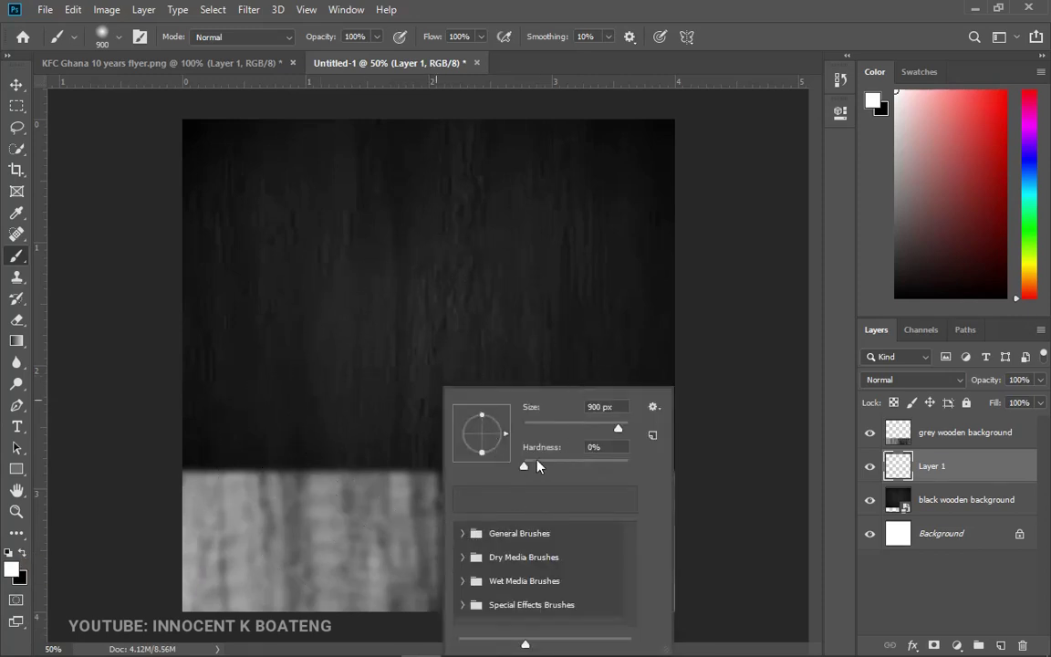
{"action": "key", "text": "Return"}
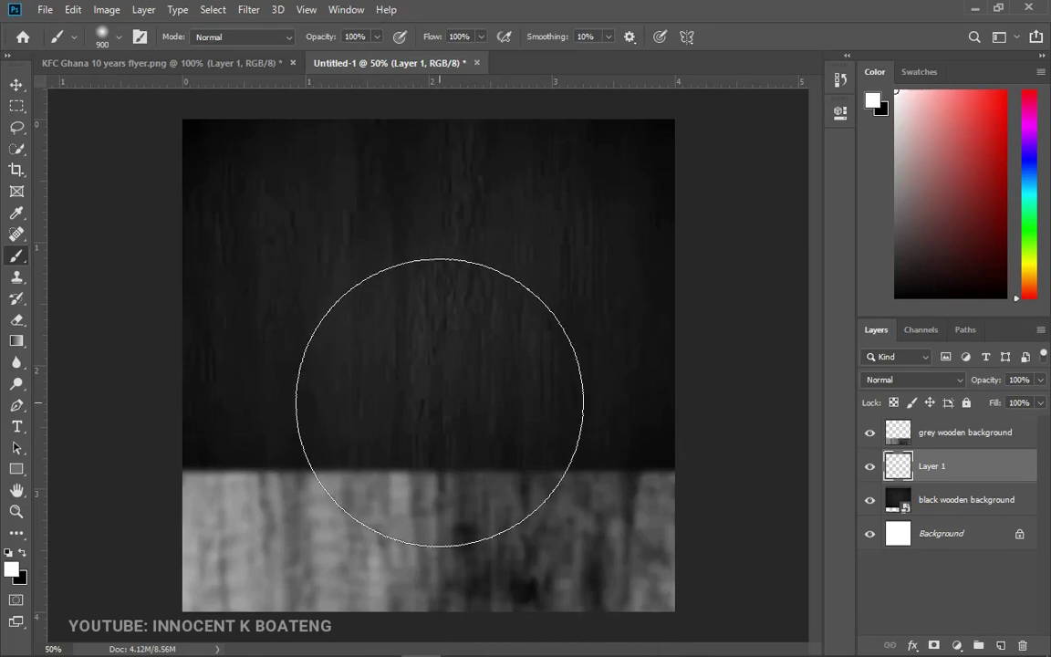
{"action": "left_click_drag", "start_coordinate": [439, 402], "coordinate": [443, 447]}
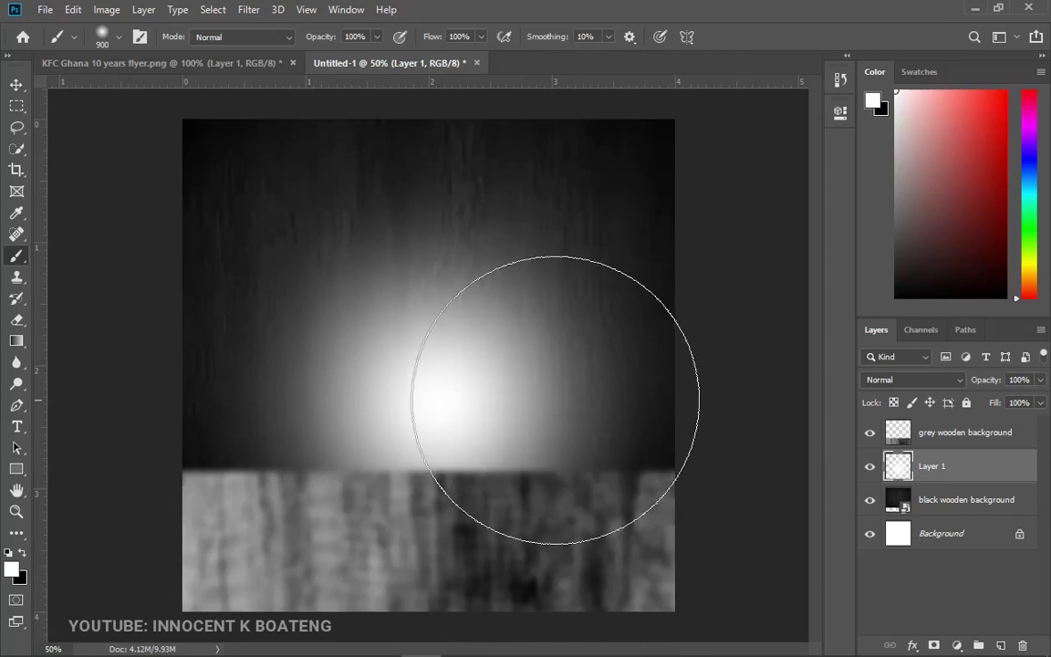
{"action": "key", "text": "ctrl+z"}
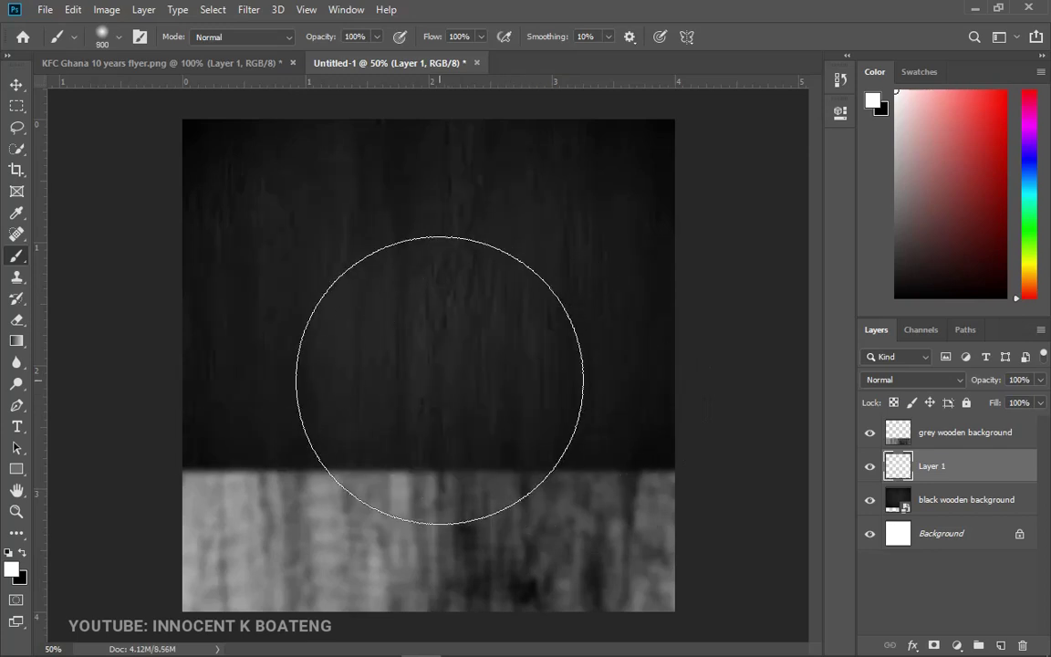
{"action": "right_click", "coordinate": [440, 379]}
{"action": "key", "text": "Return"}
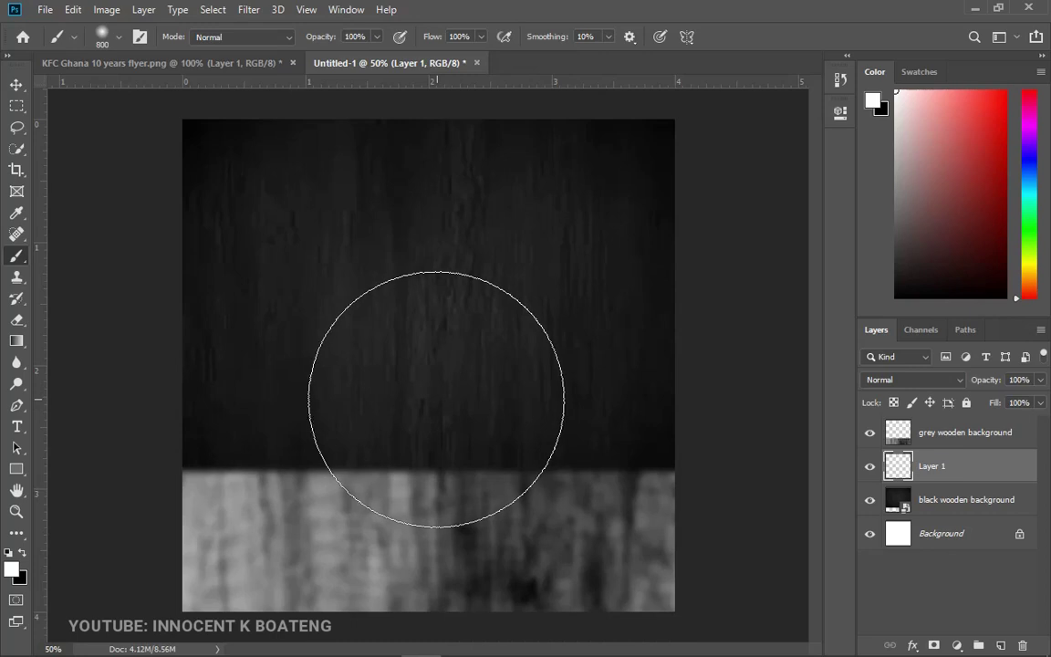
{"action": "left_click", "coordinate": [434, 399]}
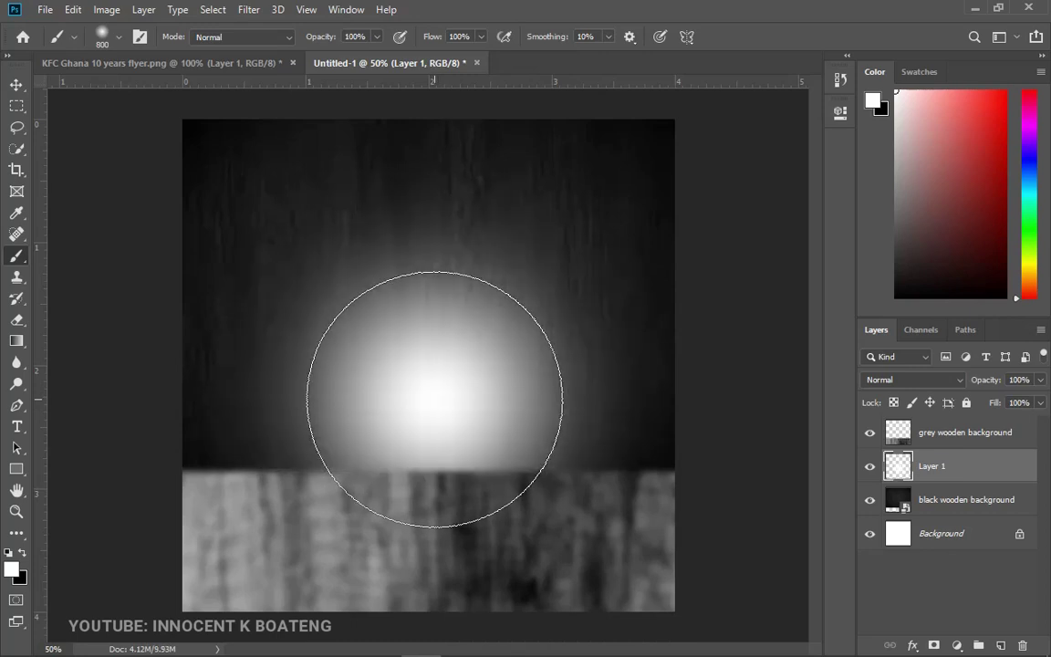
{"action": "key", "text": "v"}
{"action": "left_click_drag", "start_coordinate": [570, 484], "coordinate": [566, 498]}
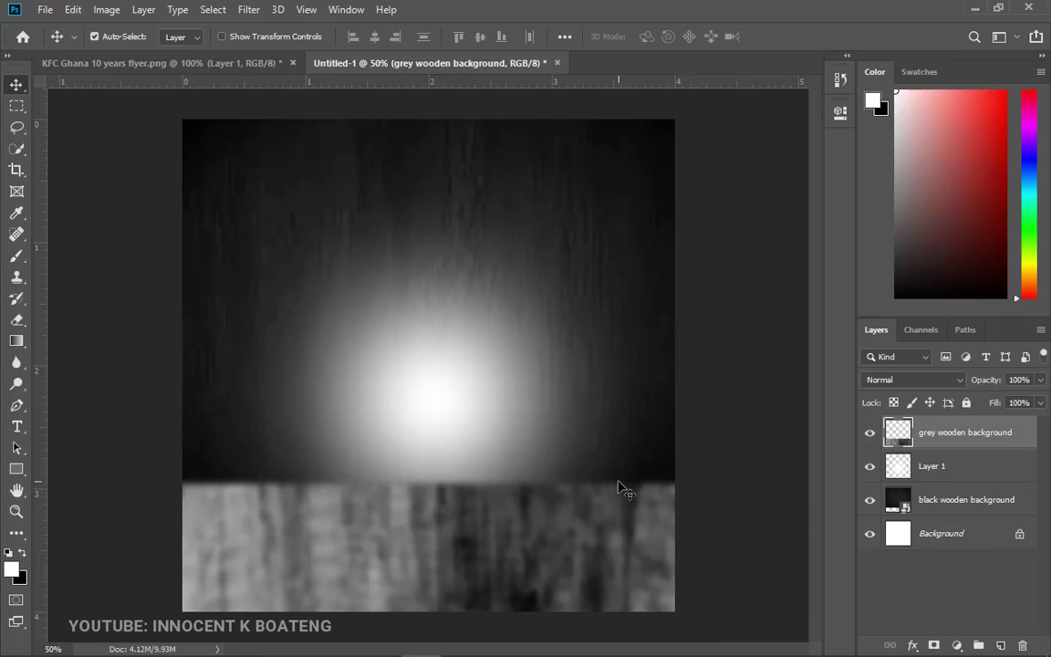
{"action": "left_click", "coordinate": [214, 58]}
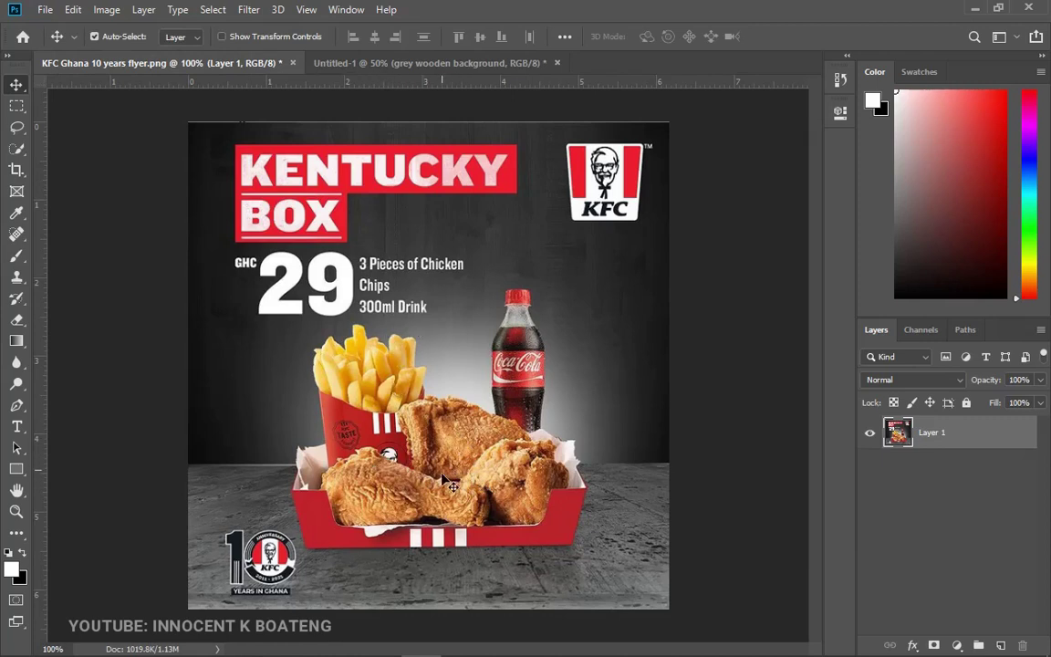
{"action": "left_click_drag", "start_coordinate": [448, 482], "coordinate": [385, 559]}
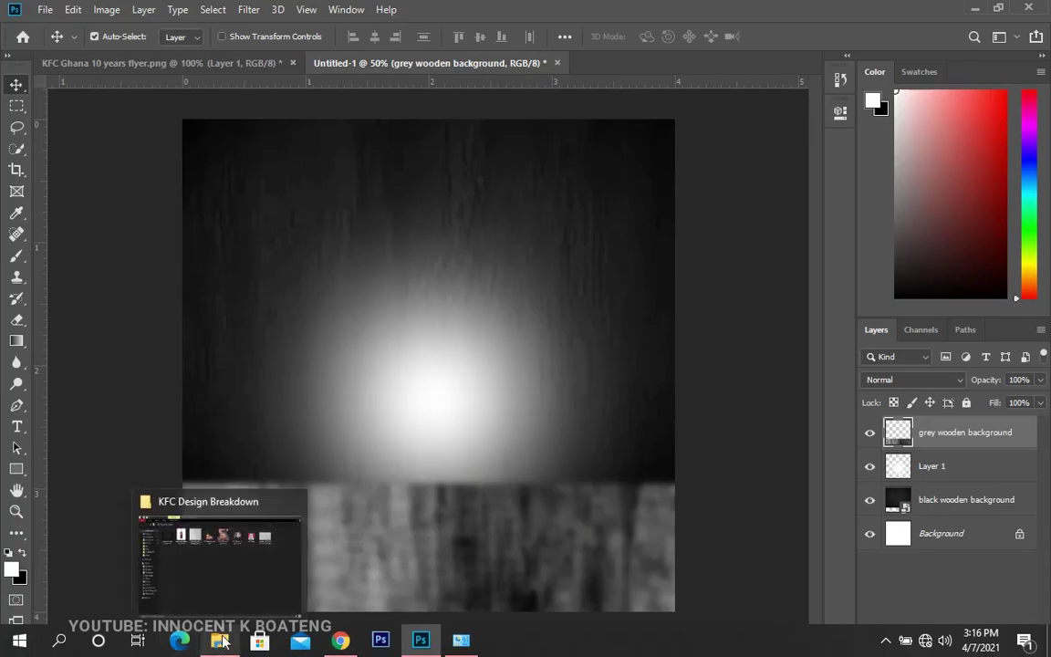
{"action": "left_click", "coordinate": [222, 642]}
Drag the KFC chicken and chips image from the KFC Design Breakdown folder toward Photoshop.
{"action": "left_click", "coordinate": [457, 146]}
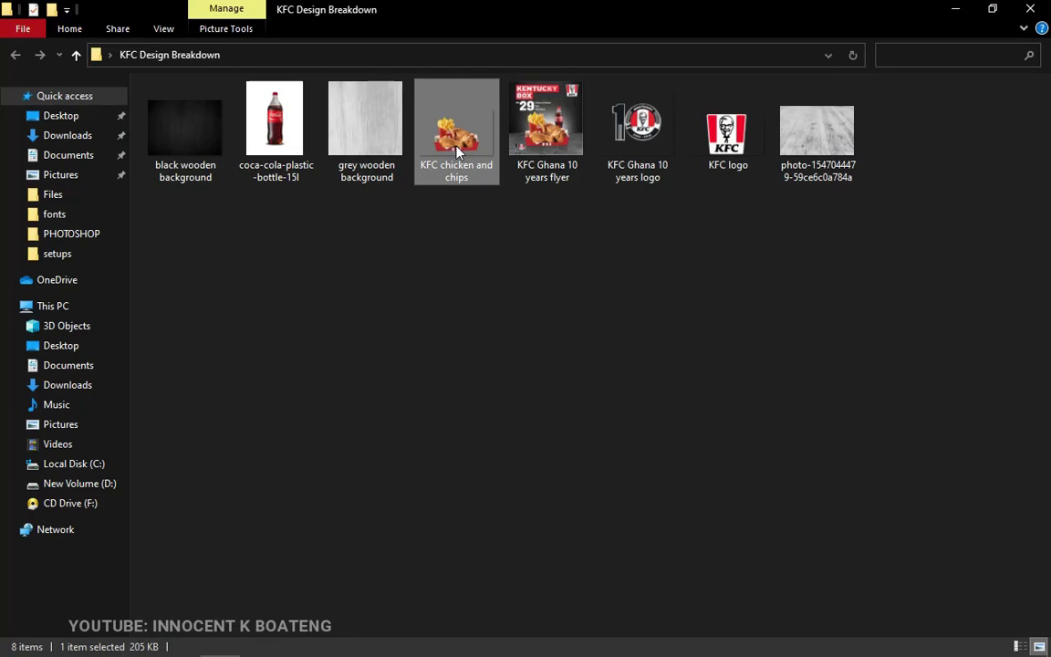
{"action": "left_click_drag", "start_coordinate": [456, 149], "coordinate": [477, 435]}
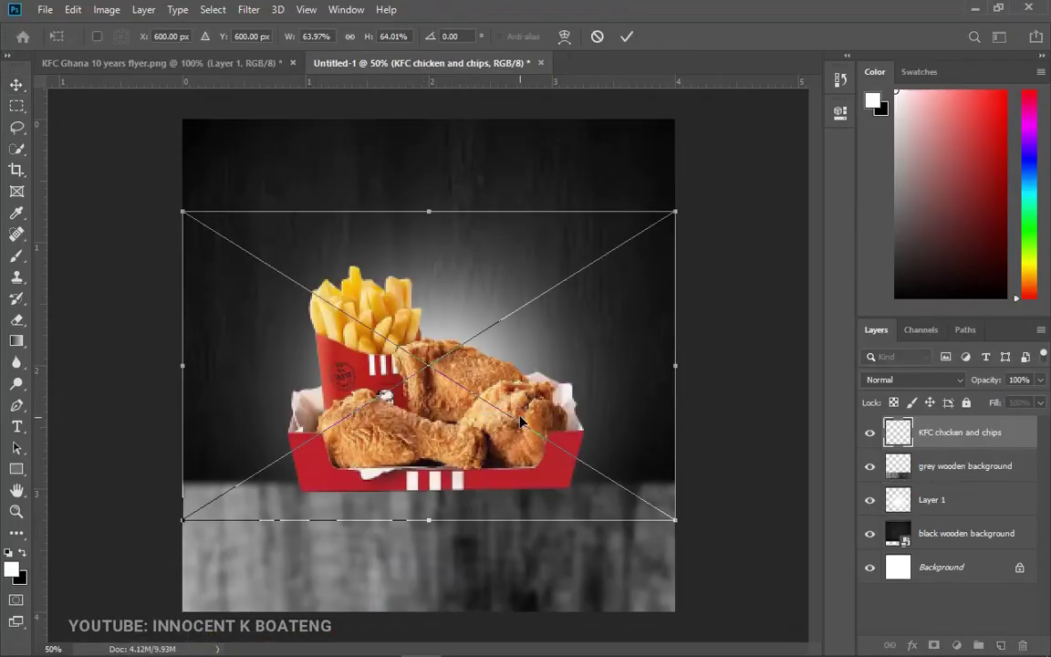
Lower the placed chicken and chips image onto the wood floor and commit it.
{"action": "left_click_drag", "start_coordinate": [574, 394], "coordinate": [581, 446]}
{"action": "key", "text": "Return"}
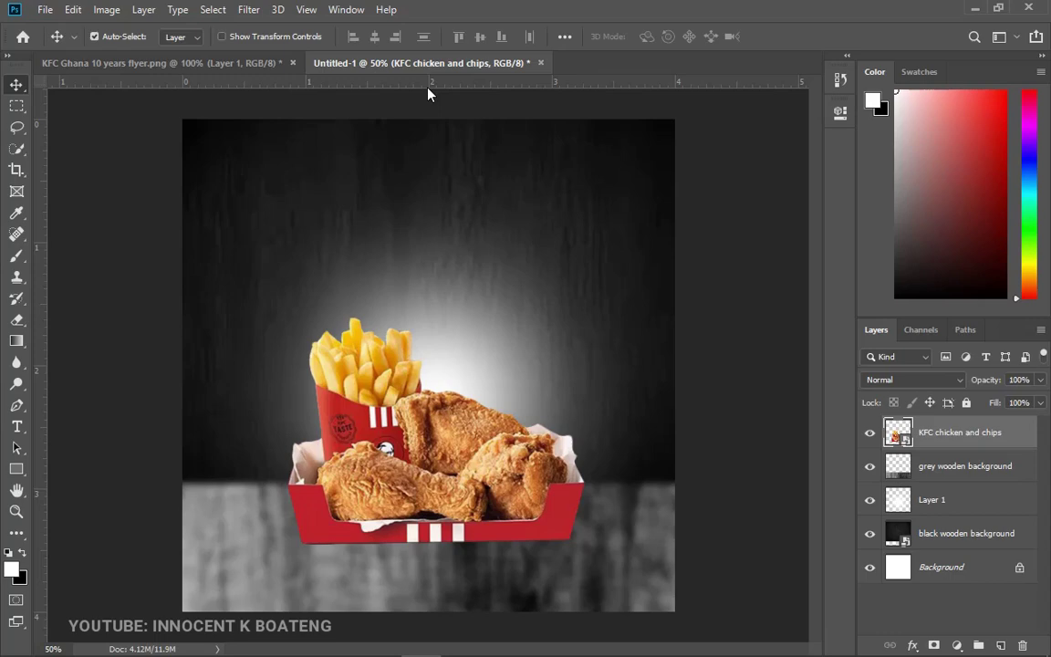
Add a vertical guide at 5% of the canvas width.
{"action": "left_click", "coordinate": [305, 9]}
{"action": "mouse_move", "coordinate": [247, 9]}
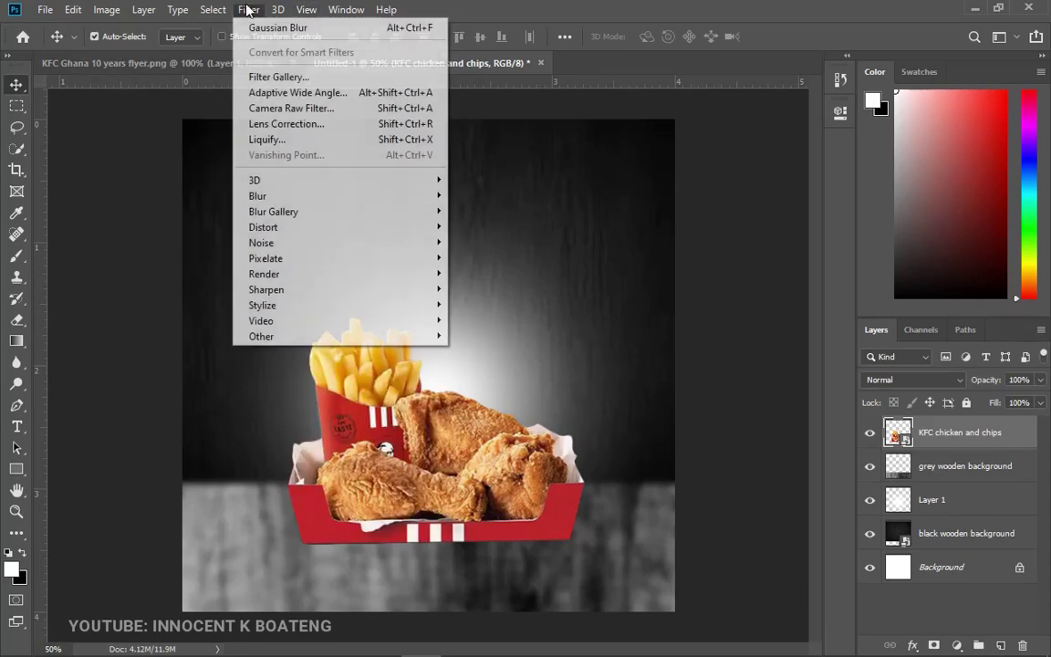
{"action": "mouse_move", "coordinate": [306, 9]}
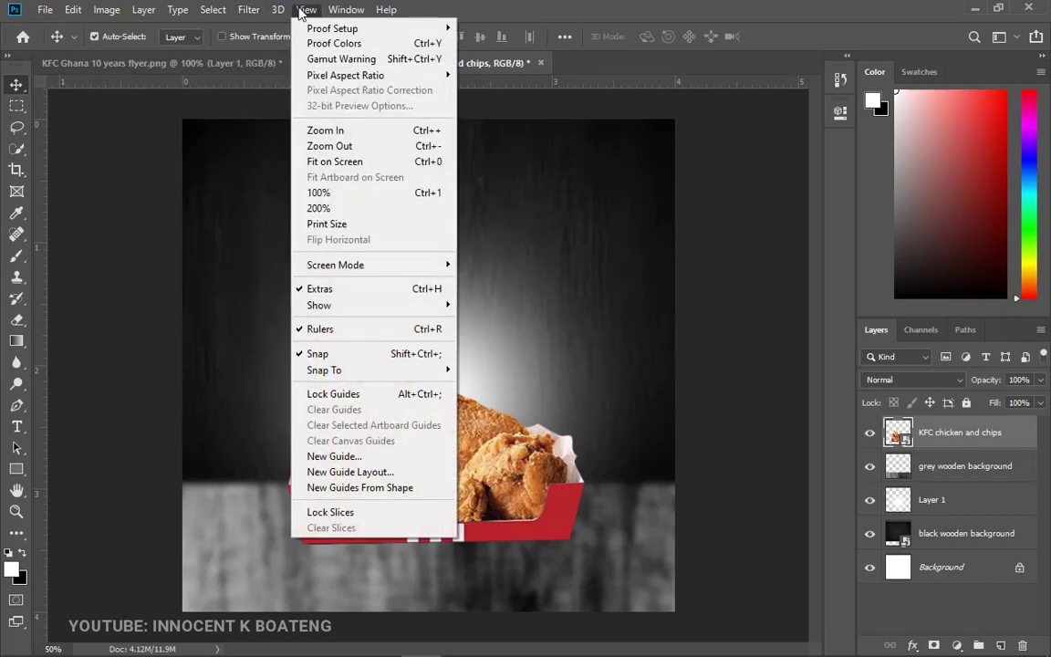
{"action": "left_click", "coordinate": [384, 459]}
{"action": "type", "text": "5"}
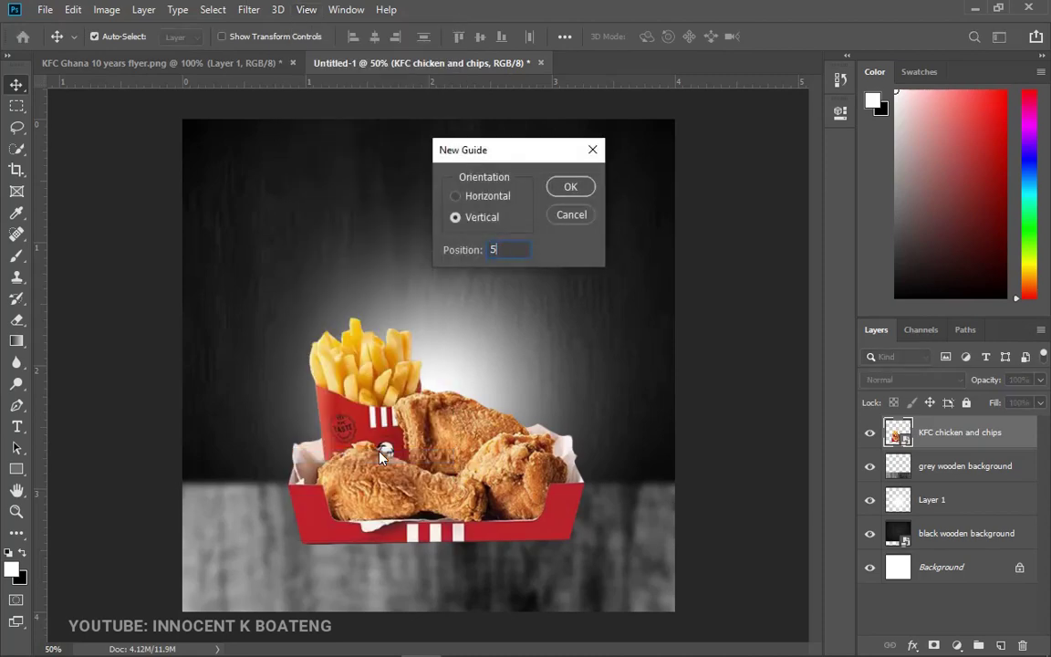
{"action": "key", "text": "Return"}
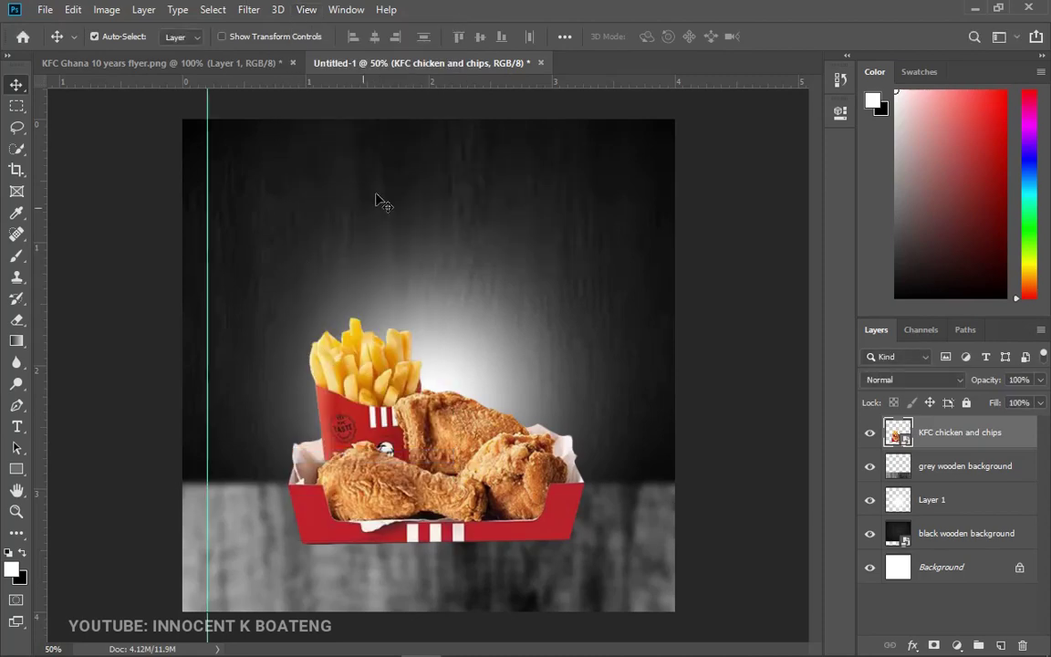
Add a second vertical guide at 95% and nudge the grey wood floor down slightly.
{"action": "left_click", "coordinate": [307, 10]}
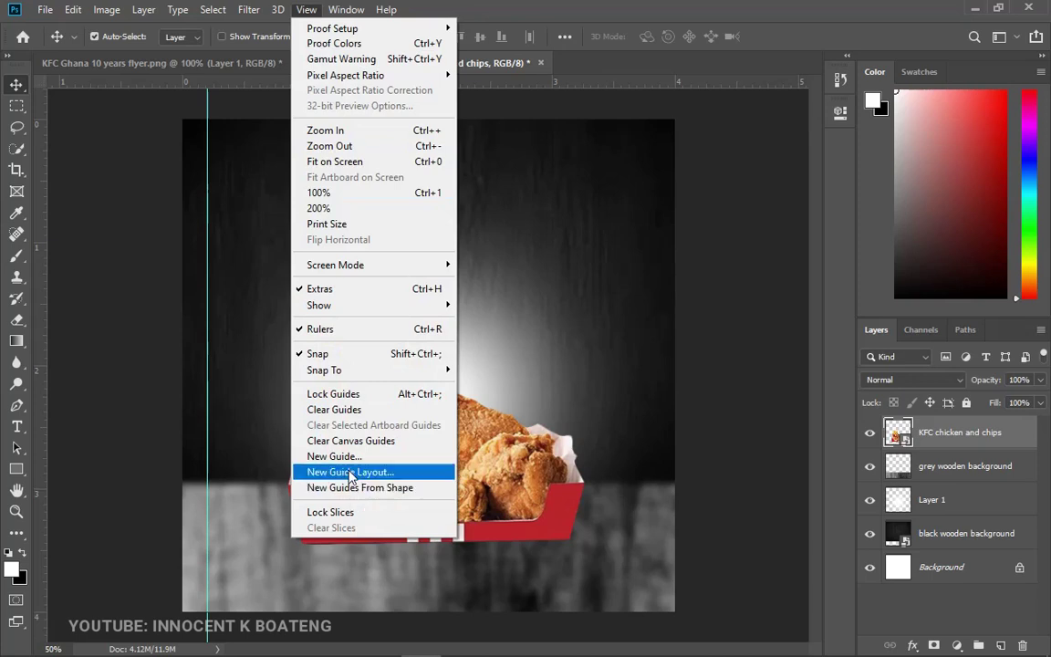
{"action": "left_click", "coordinate": [334, 457]}
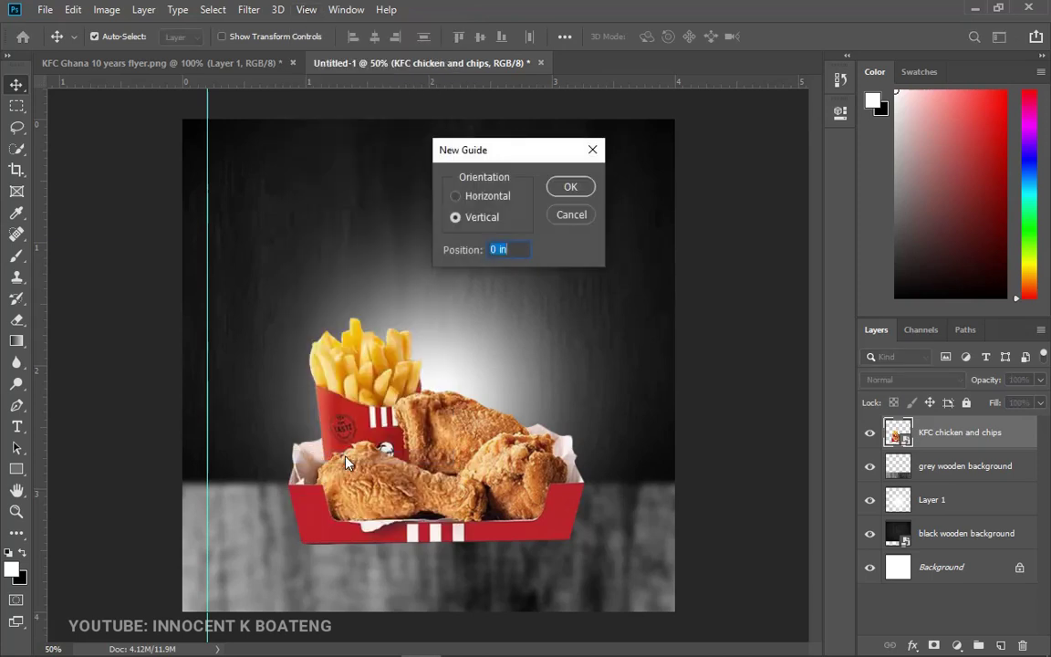
{"action": "type", "text": "95%"}
{"action": "key", "text": "Return"}
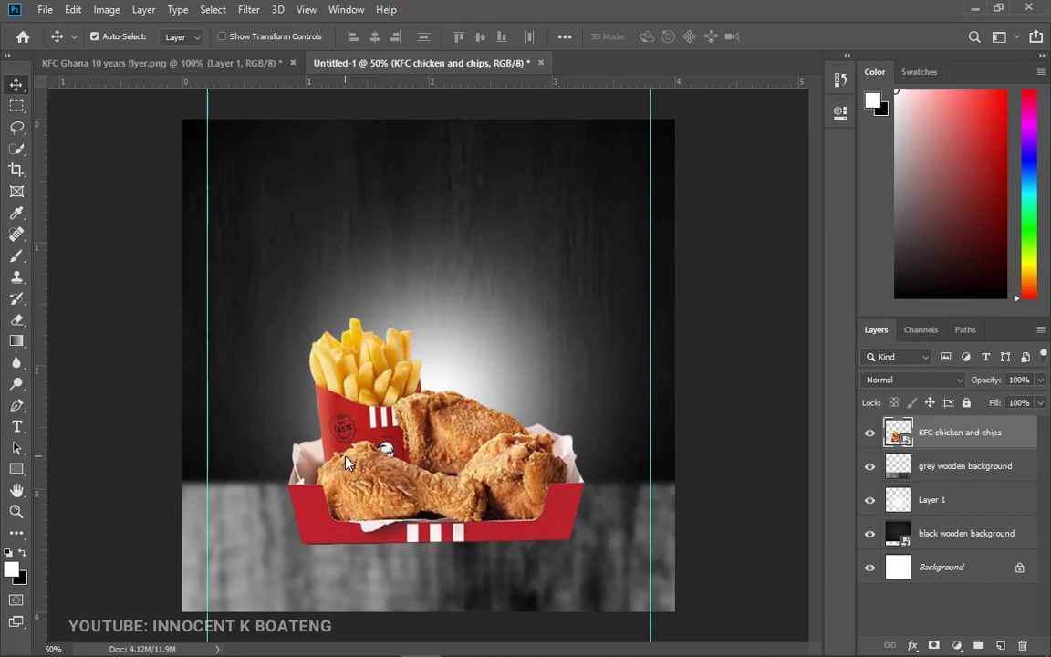
{"action": "mouse_move", "coordinate": [606, 535]}
{"action": "left_mouse_down"}
{"action": "mouse_move", "coordinate": [604, 552]}
{"action": "mouse_move", "coordinate": [609, 540]}
{"action": "left_mouse_up"}
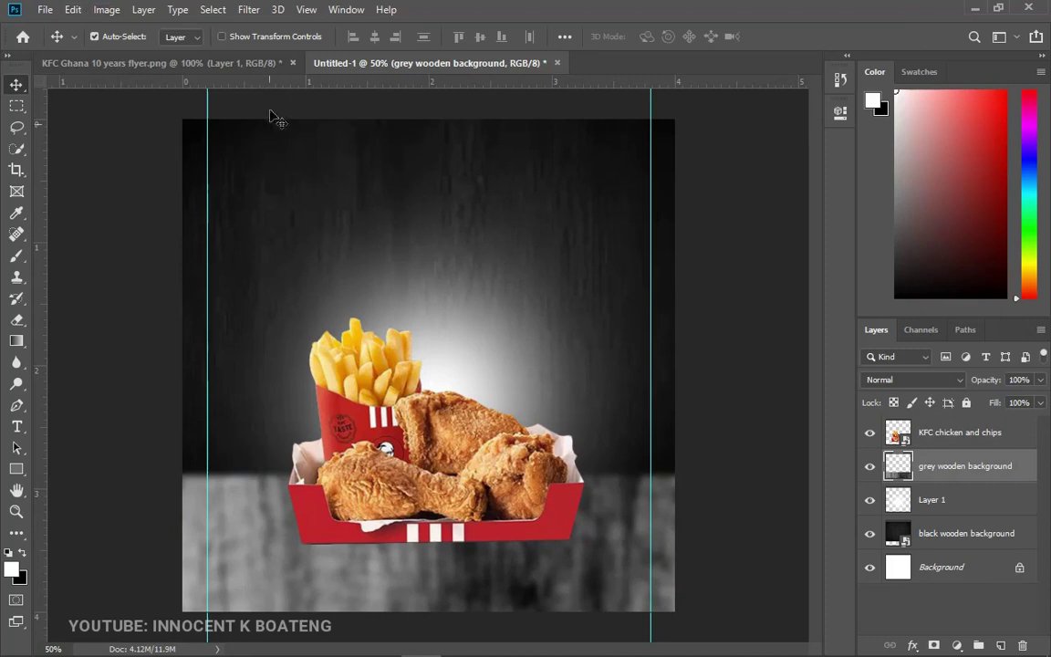
{"action": "left_click", "coordinate": [225, 63]}
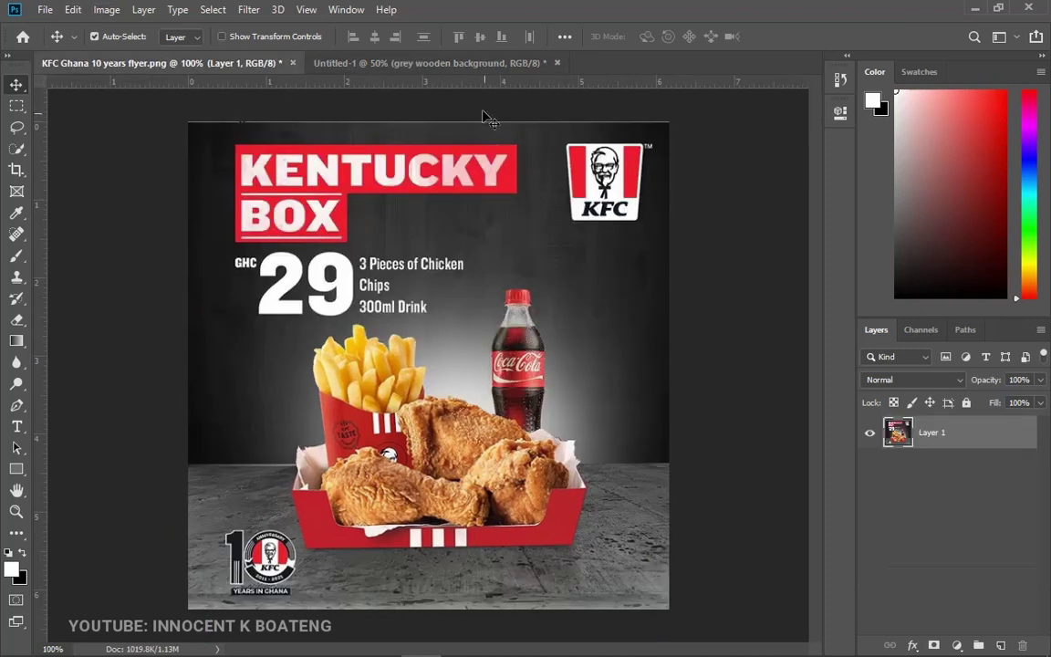
{"action": "left_click", "coordinate": [473, 63]}
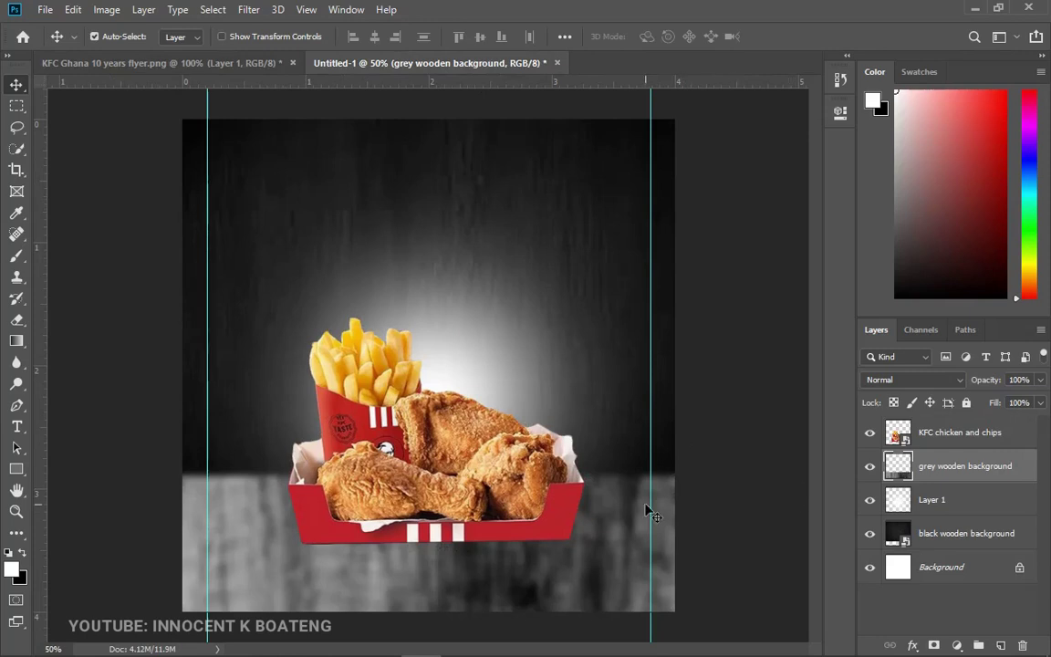
{"action": "mouse_move", "coordinate": [648, 656]}
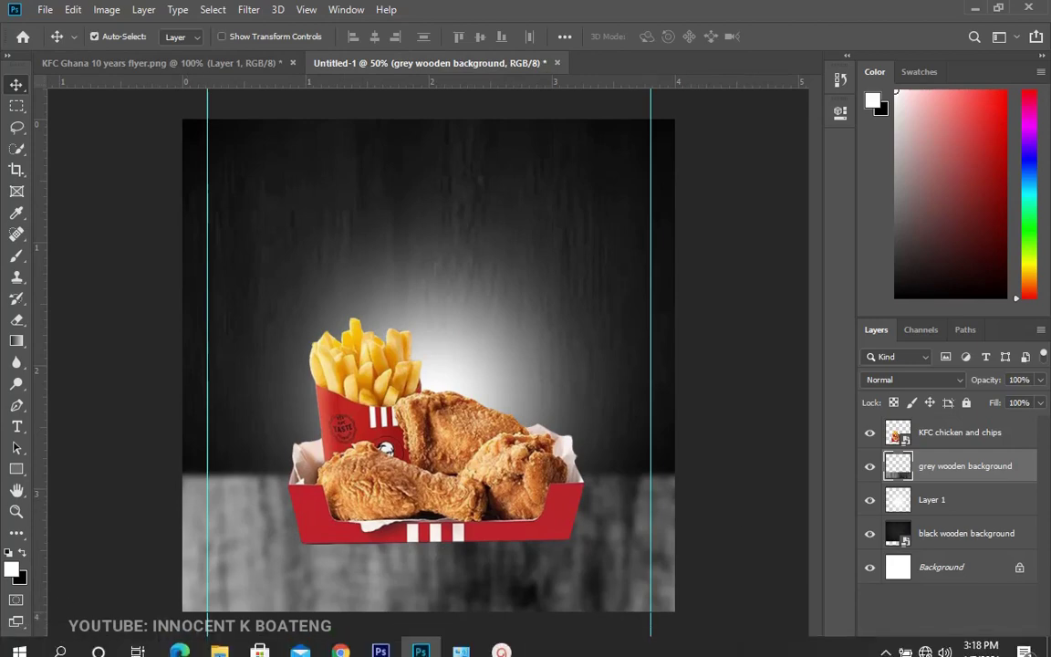
Drag coca-cola-plastic-bottle-15l.png from the design assets folder into Photoshop as a new document.
{"action": "left_click", "coordinate": [219, 651]}
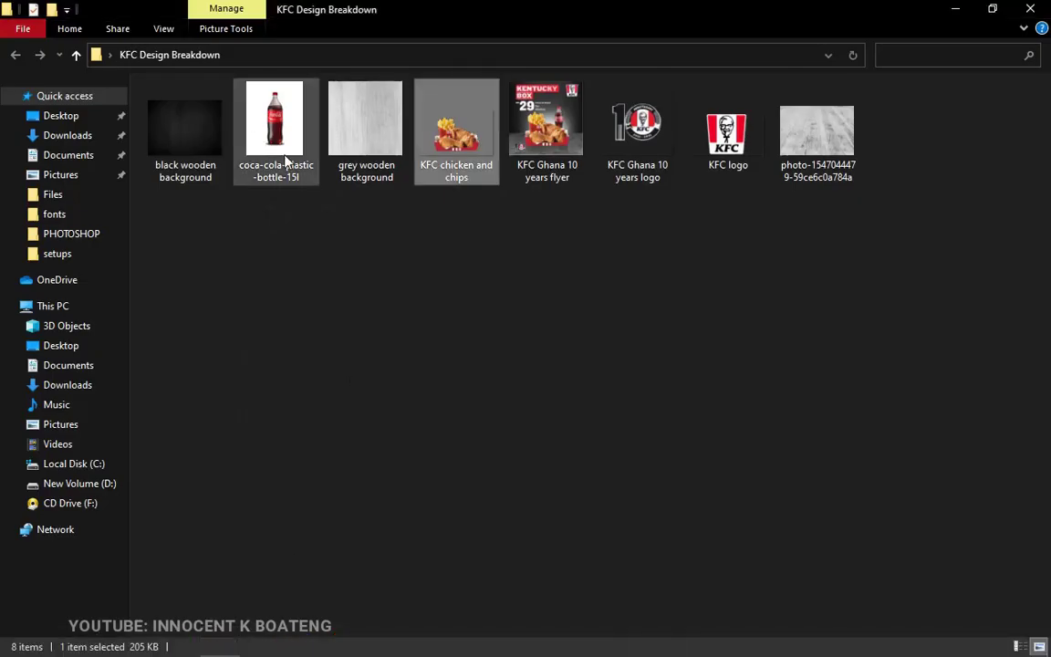
{"action": "left_click_drag", "start_coordinate": [295, 254], "coordinate": [807, 439]}
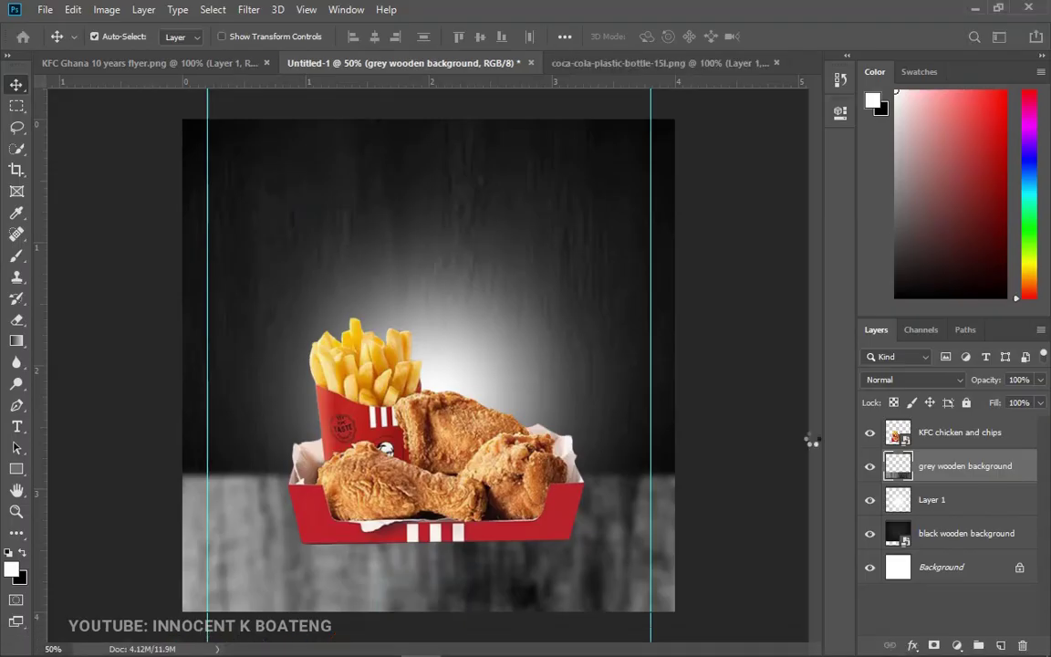
Delete the white background around the Coca-Cola bottle using the Magic Wand selection.
{"action": "left_click", "coordinate": [16, 147]}
{"action": "left_click", "coordinate": [116, 166]}
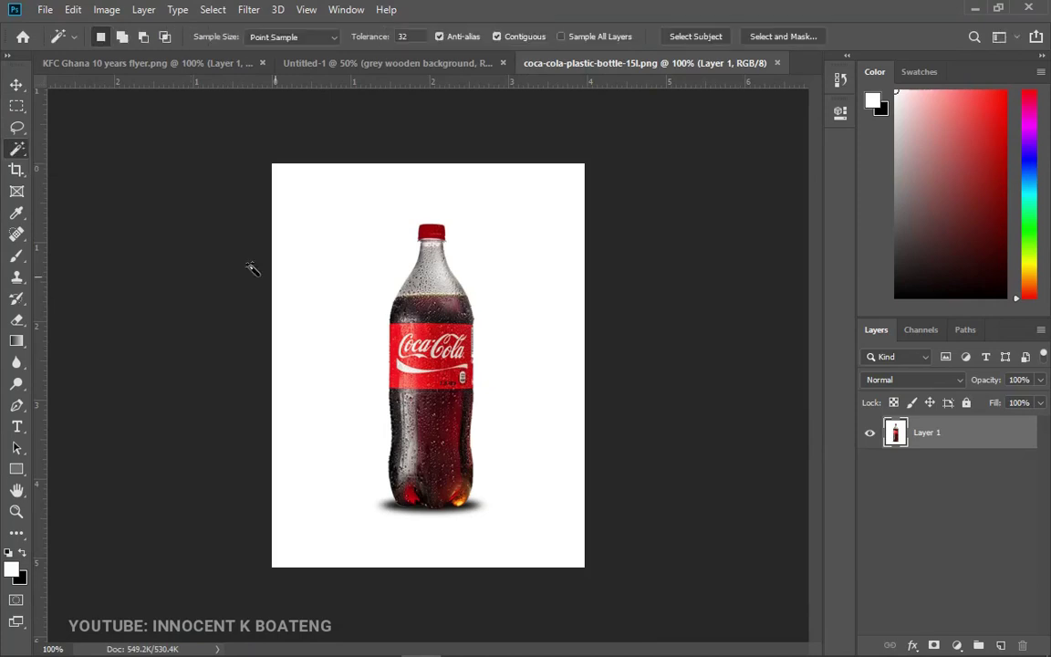
{"action": "left_click", "coordinate": [338, 245]}
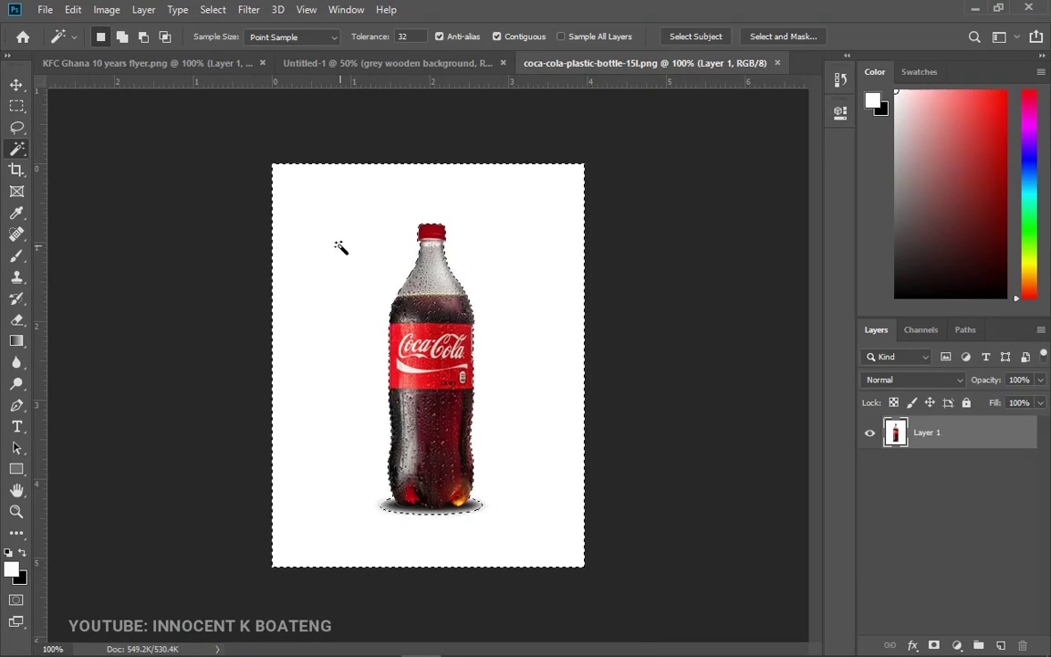
{"action": "key", "text": "Delete"}
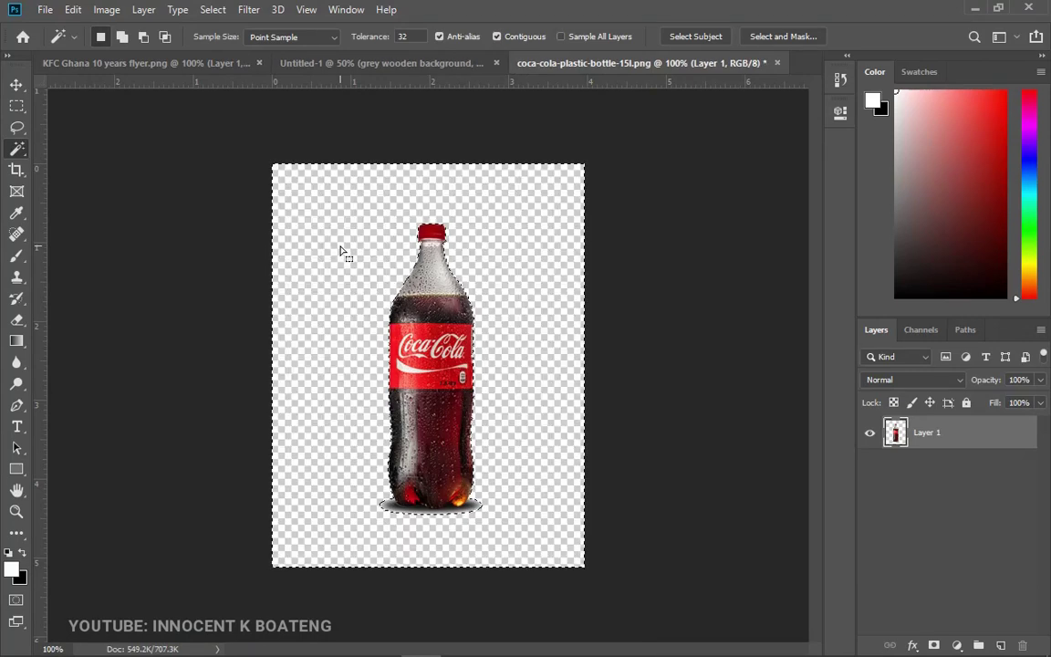
{"action": "key", "text": "ctrl+d"}
Move the bottle into Untitled-1 as Layer 2, placed right of the fries behind the box.
{"action": "key", "text": "v"}
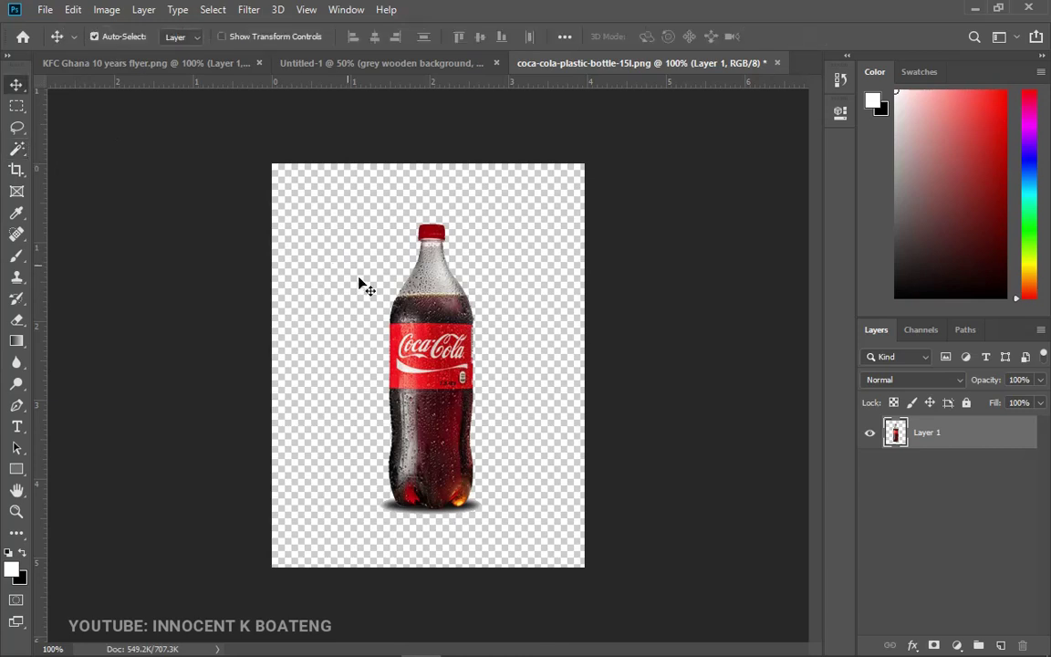
{"action": "left_click_drag", "start_coordinate": [404, 315], "coordinate": [502, 415]}
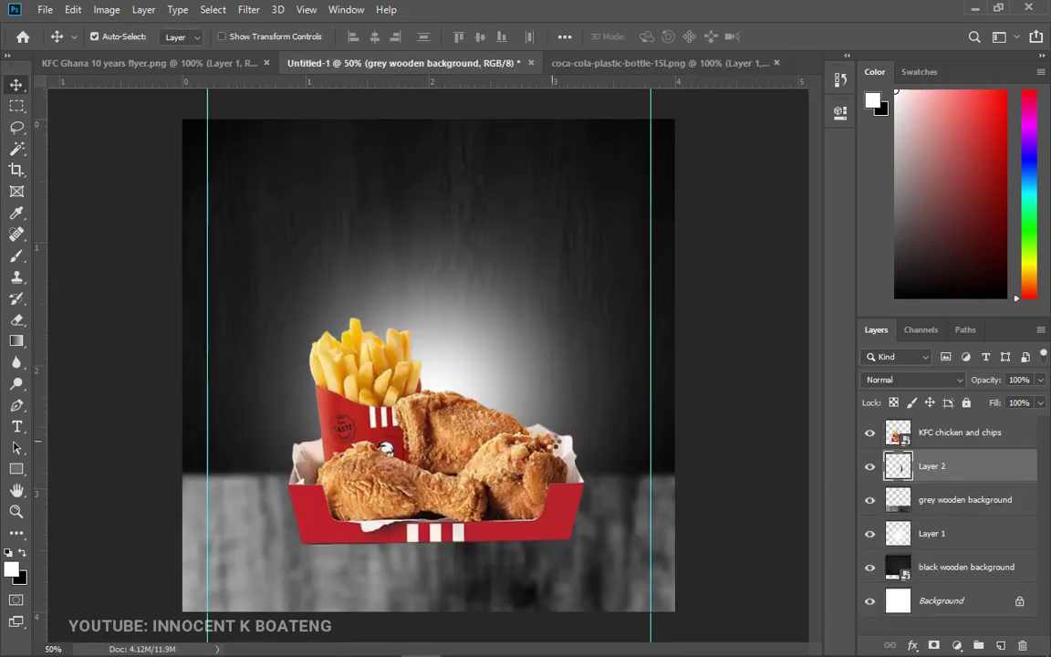
{"action": "mouse_move", "coordinate": [549, 474]}
{"action": "left_mouse_down"}
{"action": "mouse_move", "coordinate": [575, 481]}
{"action": "mouse_move", "coordinate": [592, 458]}
{"action": "mouse_move", "coordinate": [561, 484]}
{"action": "left_mouse_up"}
{"action": "key", "text": "ctrl"}
{"action": "key", "text": "ctrl+t"}
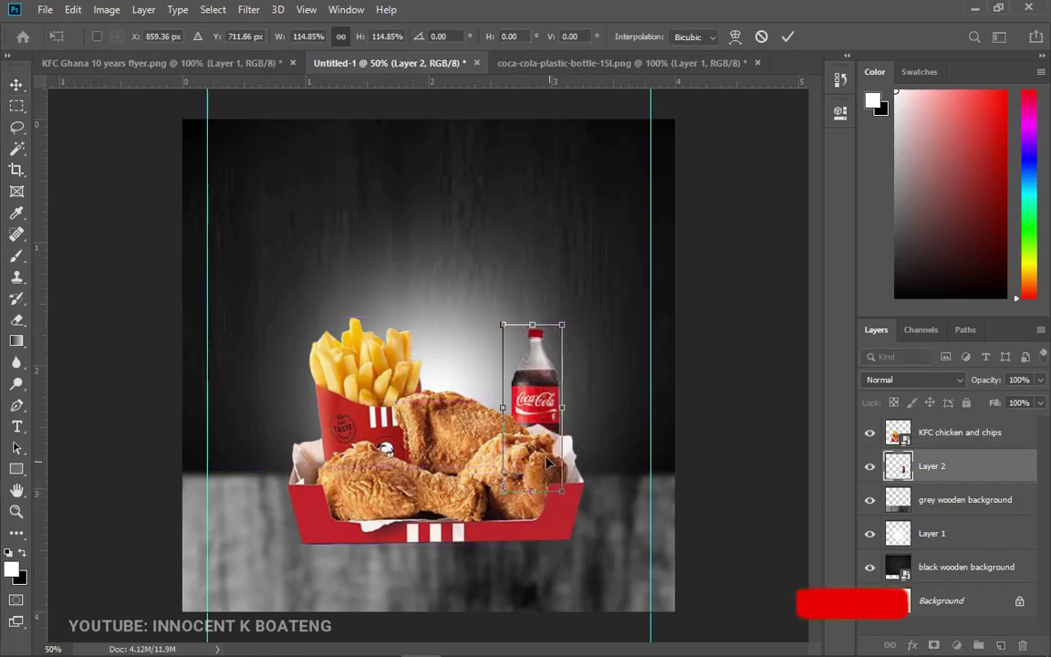
{"action": "key", "text": "Return"}
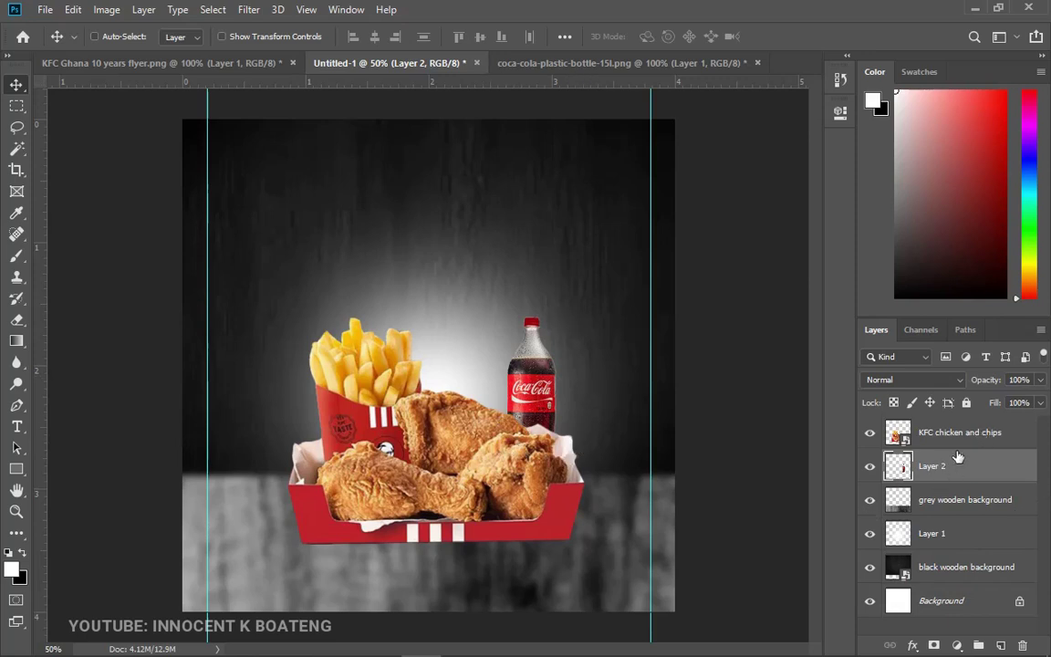
{"action": "left_click", "coordinate": [876, 432]}
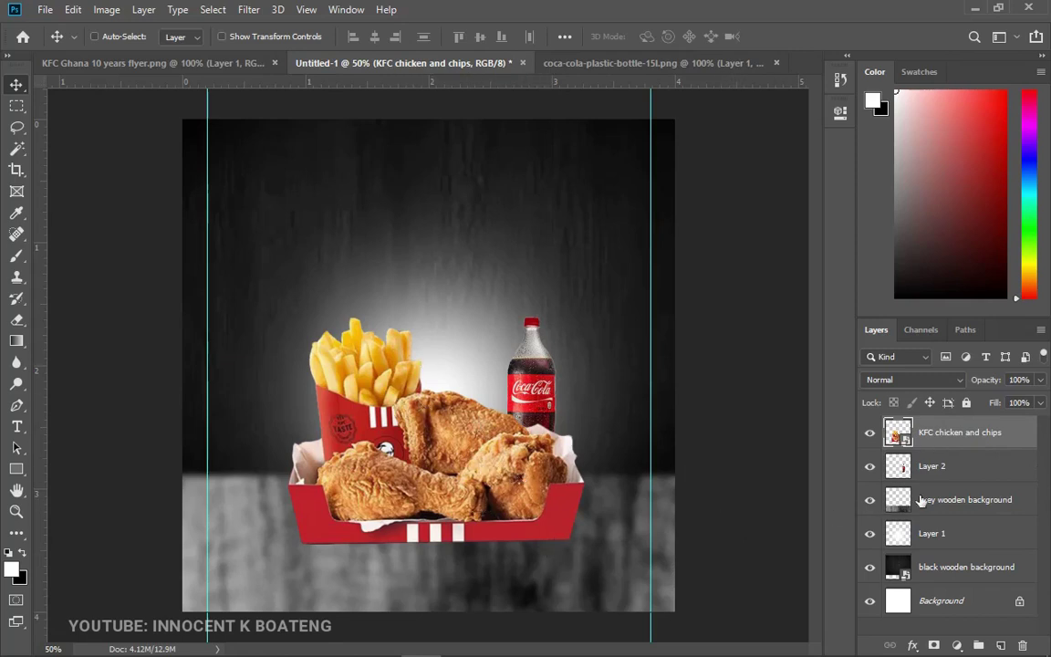
{"action": "left_click", "coordinate": [934, 469]}
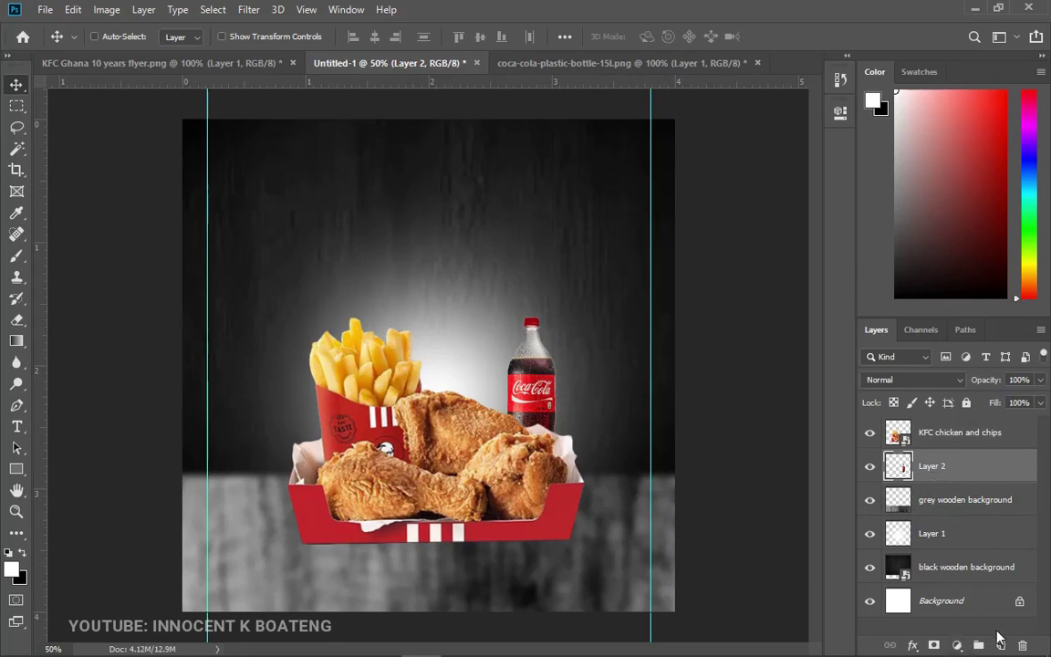
Draw a thin rectangle along the bottom of the chicken box.
{"action": "right_click", "coordinate": [16, 469]}
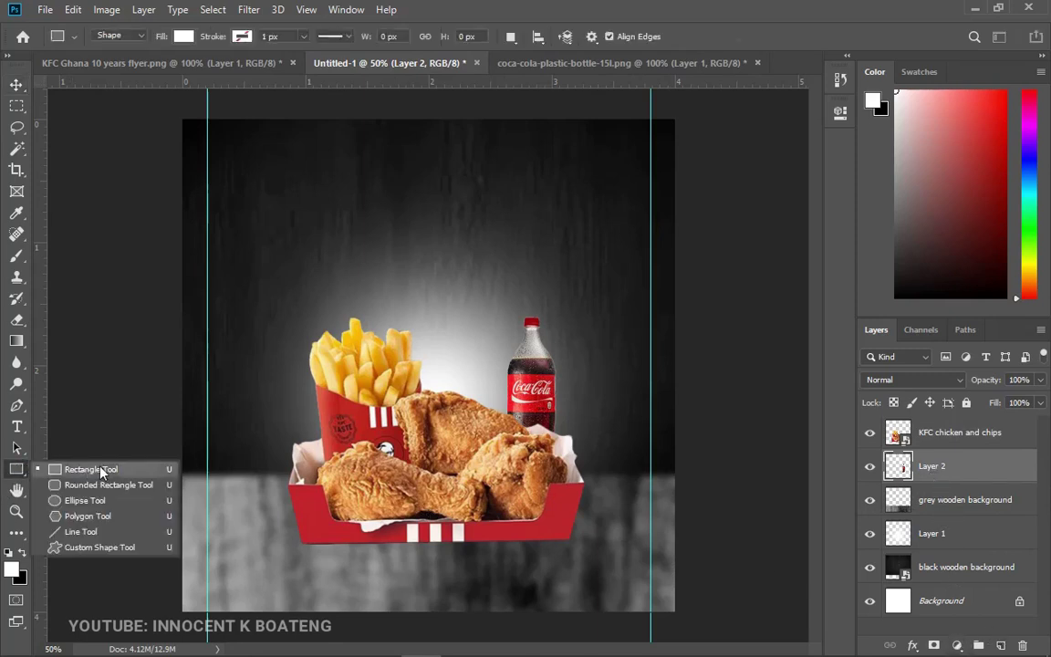
{"action": "left_click", "coordinate": [91, 470]}
{"action": "right_click", "coordinate": [16, 470]}
{"action": "left_click", "coordinate": [69, 428]}
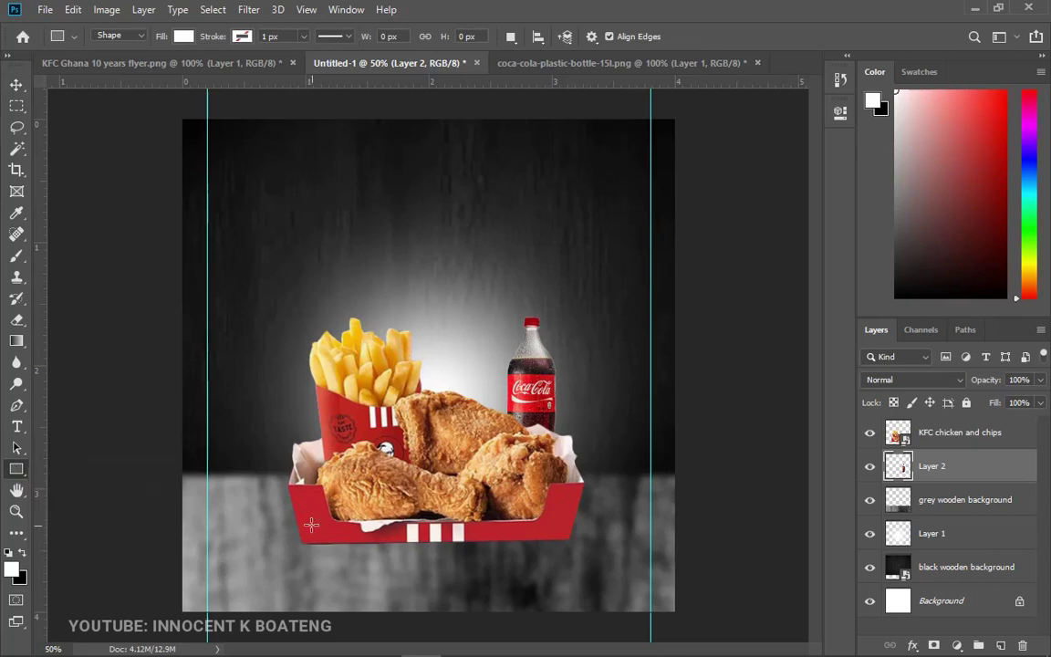
{"action": "left_click_drag", "start_coordinate": [300, 540], "coordinate": [573, 544]}
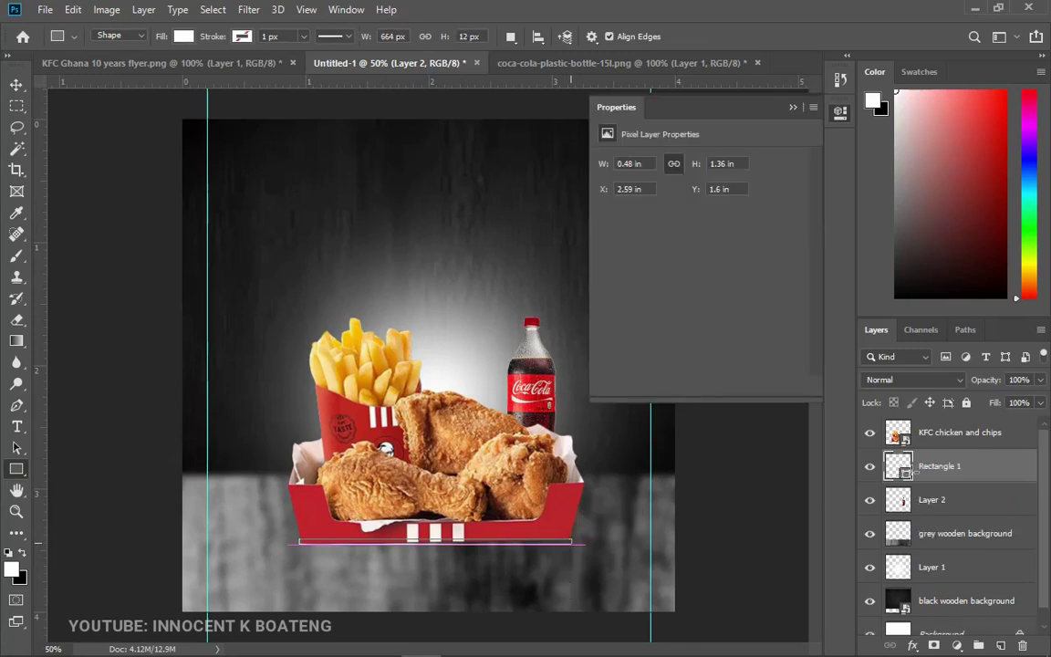
Set the rectangle's fill colour to black, sampled from the dark canvas.
{"action": "double_click", "coordinate": [906, 471]}
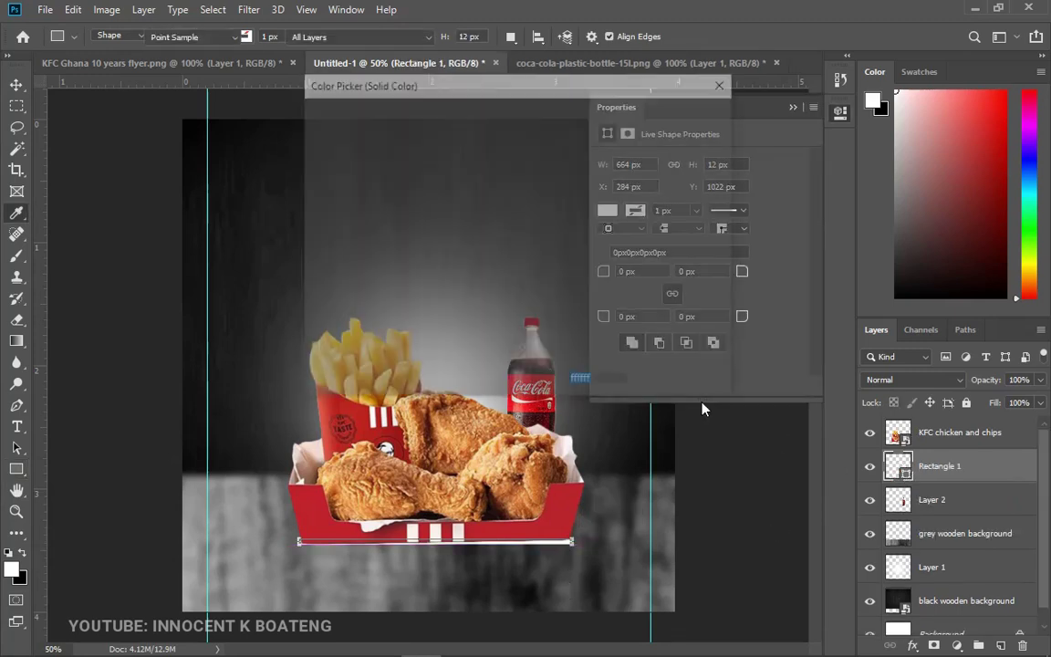
{"action": "left_click", "coordinate": [251, 381]}
{"action": "left_click", "coordinate": [237, 380]}
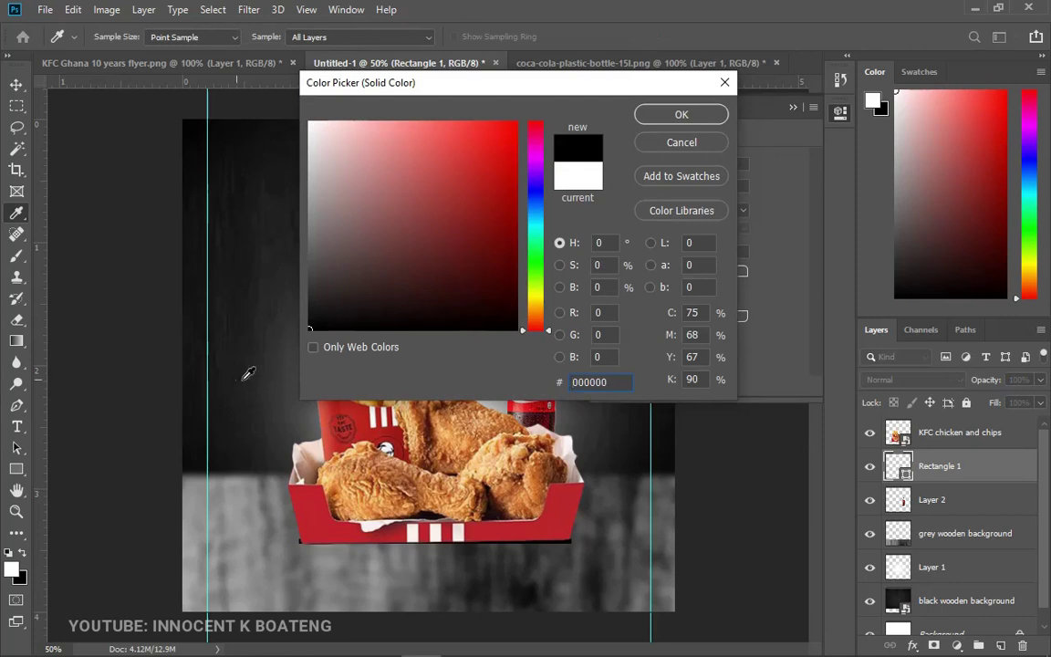
{"action": "left_click", "coordinate": [676, 115]}
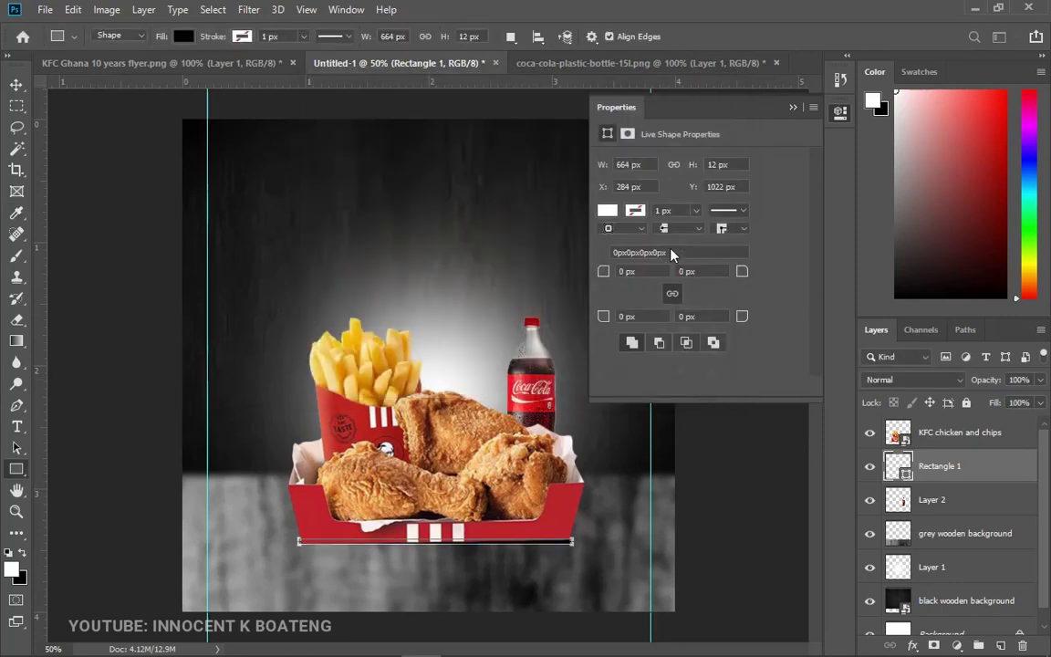
Nudge the black bar into place and resize it to 664 × 18 px under the box.
{"action": "key", "text": "v"}
{"action": "key", "text": "Down"}
{"action": "key", "text": "Down"}
{"action": "key", "text": "Down"}
{"action": "key", "text": "Down"}
{"action": "key", "text": "Down"}
{"action": "key", "text": "Down"}
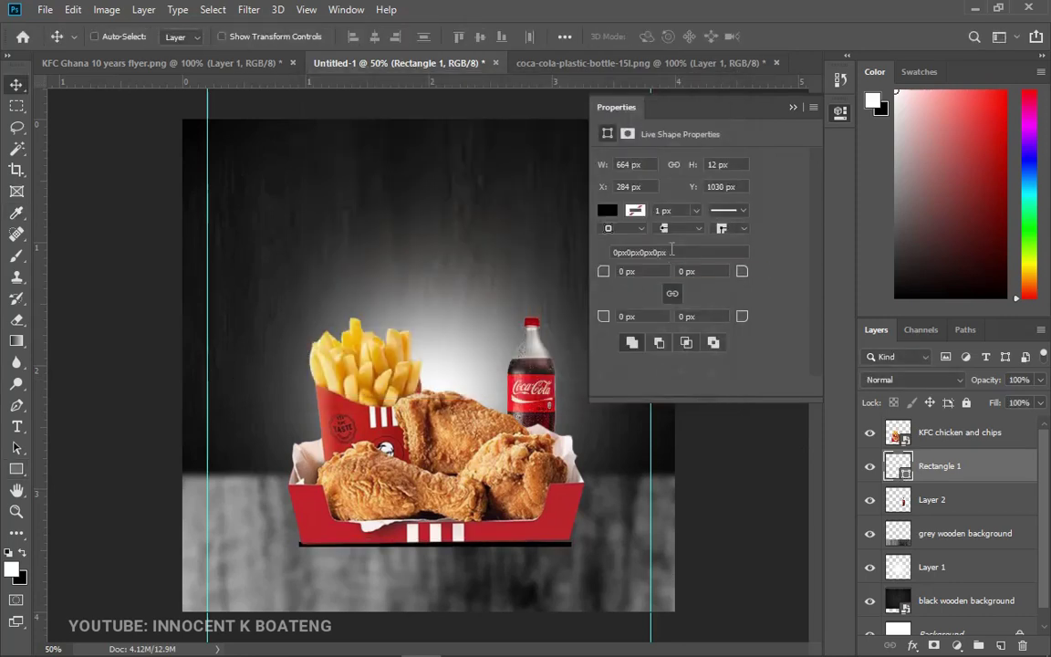
{"action": "key", "text": "Up"}
{"action": "key", "text": "Up"}
{"action": "key", "text": "Up"}
{"action": "key", "text": "Up"}
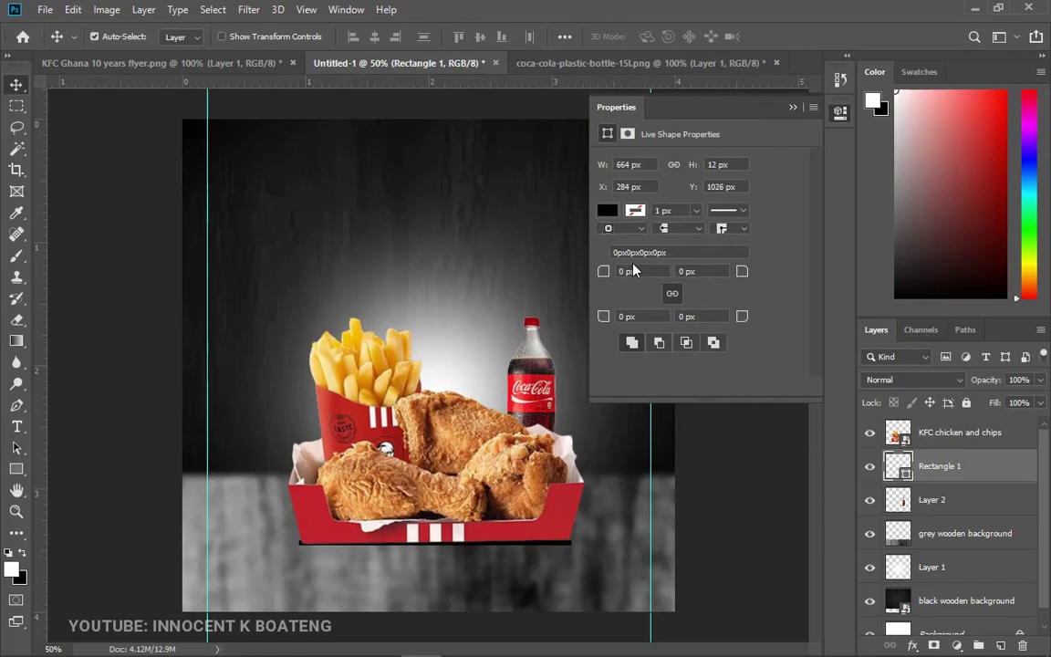
{"action": "key", "text": "ctrl+t"}
{"action": "scroll", "coordinate": [442, 566], "scroll_direction": "up", "scroll_amount": 3}
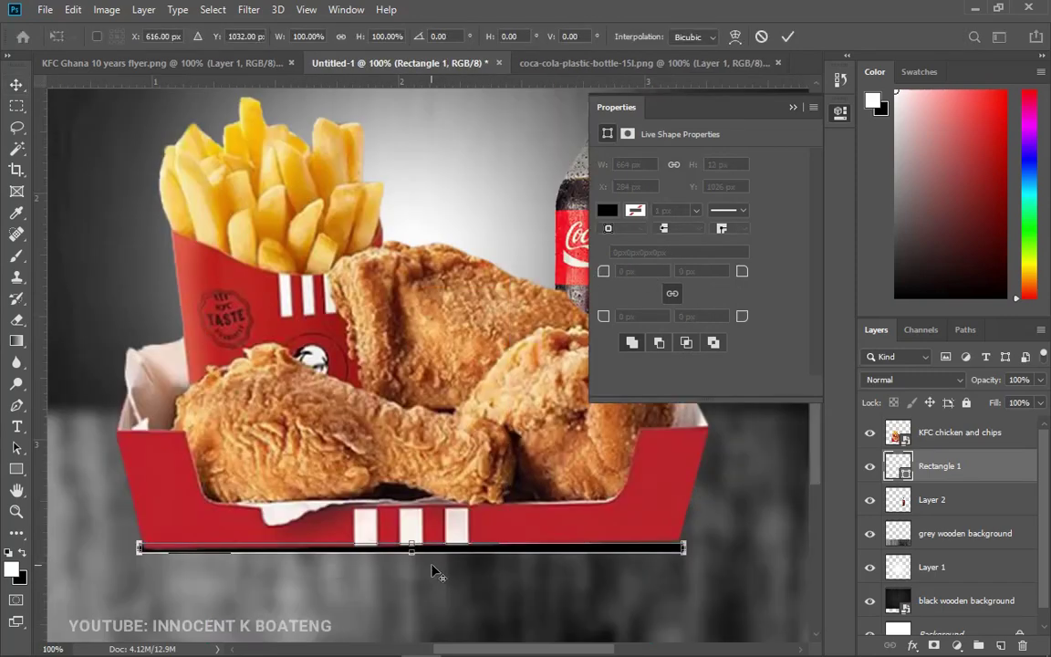
{"action": "left_click_drag", "start_coordinate": [411, 551], "coordinate": [410, 560]}
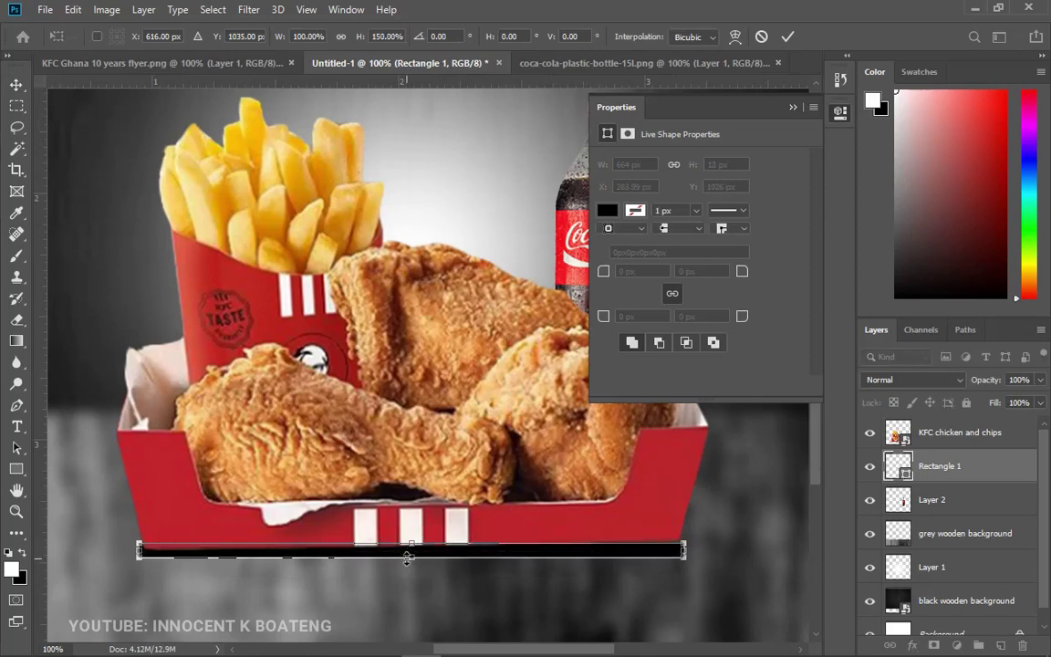
{"action": "key", "text": "Return"}
{"action": "scroll", "coordinate": [408, 564], "scroll_direction": "down", "scroll_amount": 3}
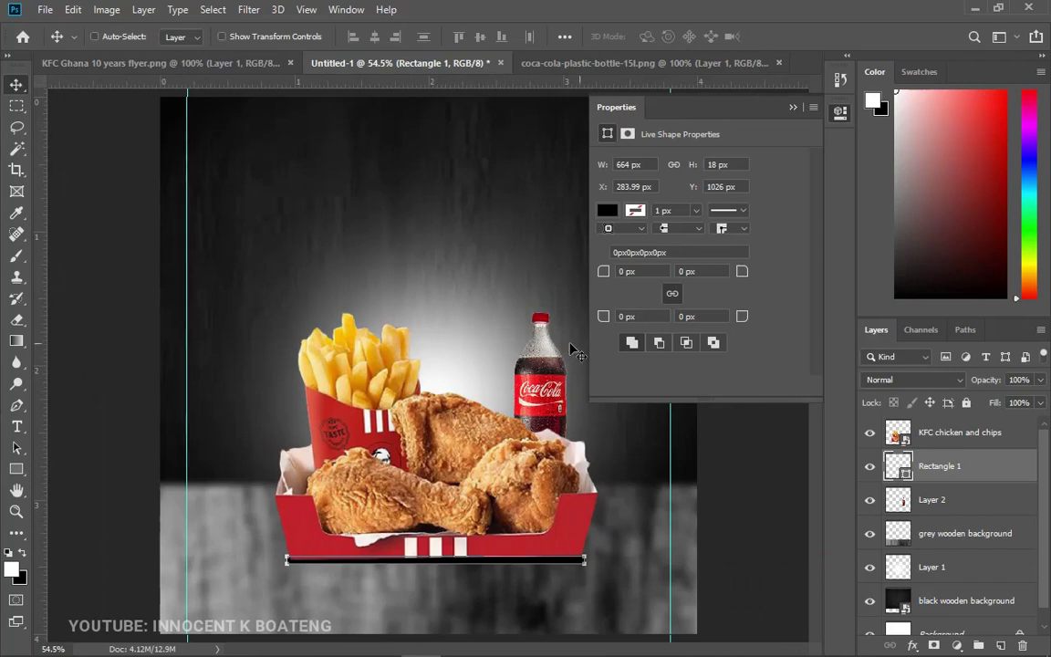
{"action": "left_click", "coordinate": [792, 107]}
Rasterize Rectangle 1 and blur it with a 9.4-pixel Gaussian Blur into a soft shadow.
{"action": "left_click", "coordinate": [248, 9]}
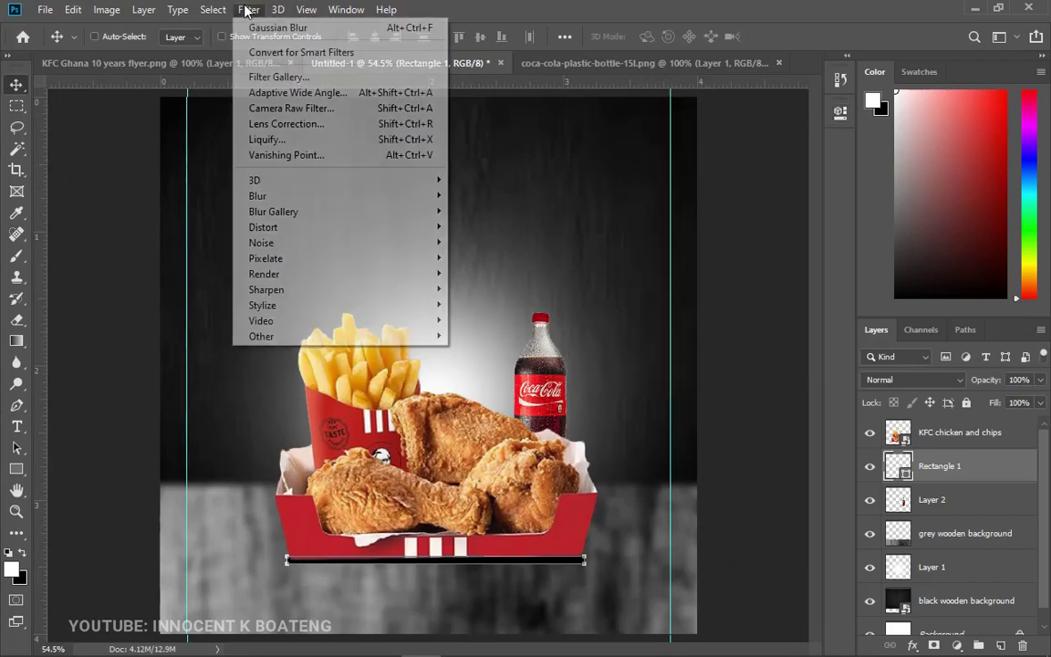
{"action": "mouse_move", "coordinate": [338, 195]}
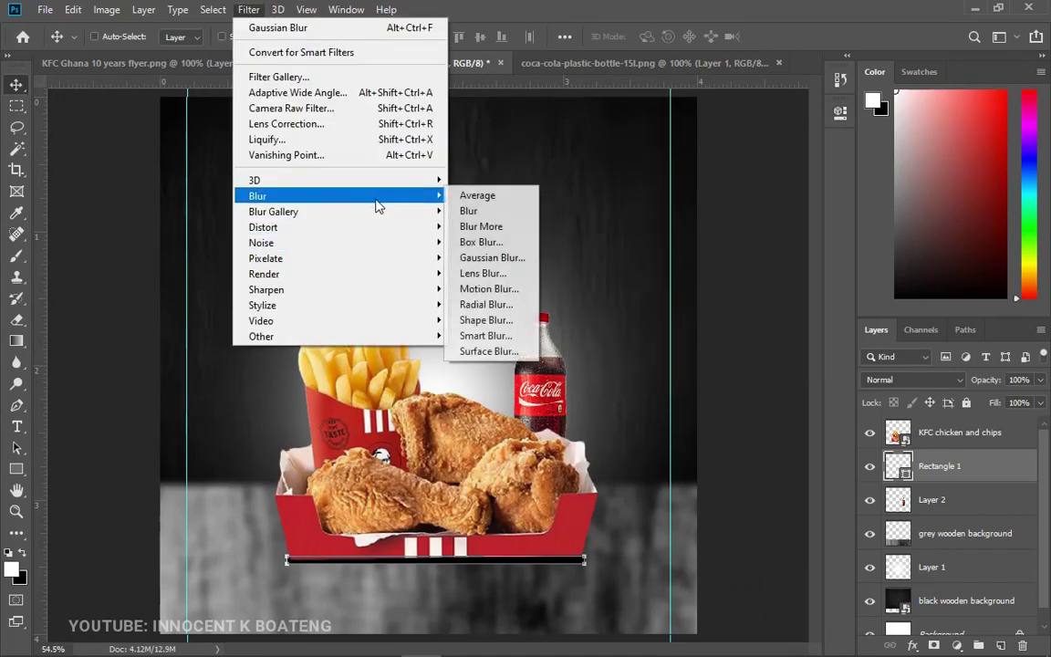
{"action": "left_click", "coordinate": [493, 258]}
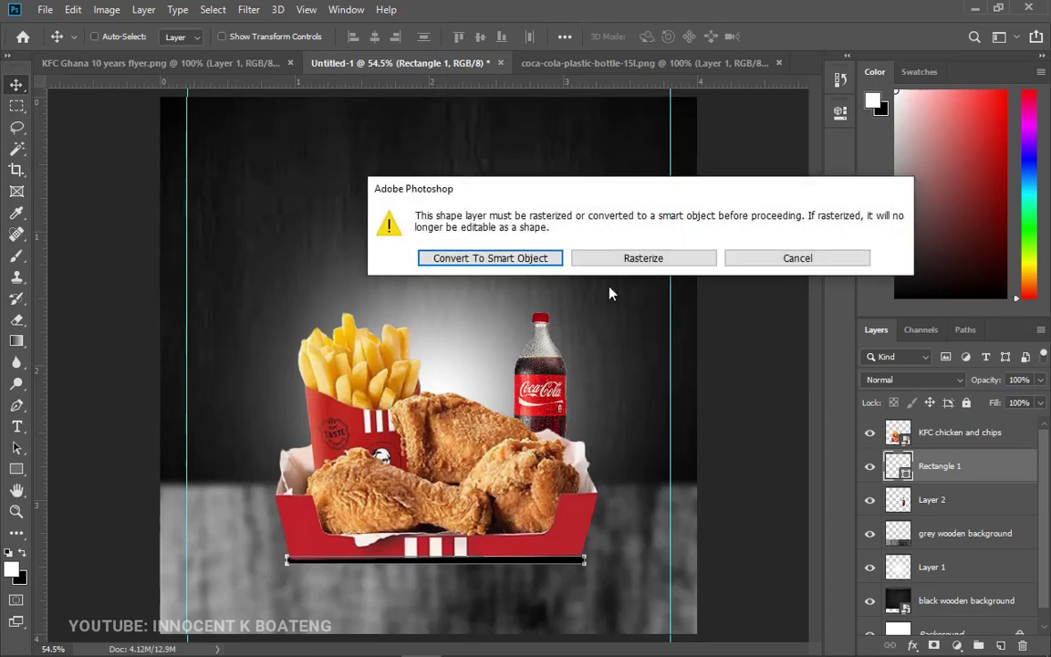
{"action": "left_click", "coordinate": [663, 259]}
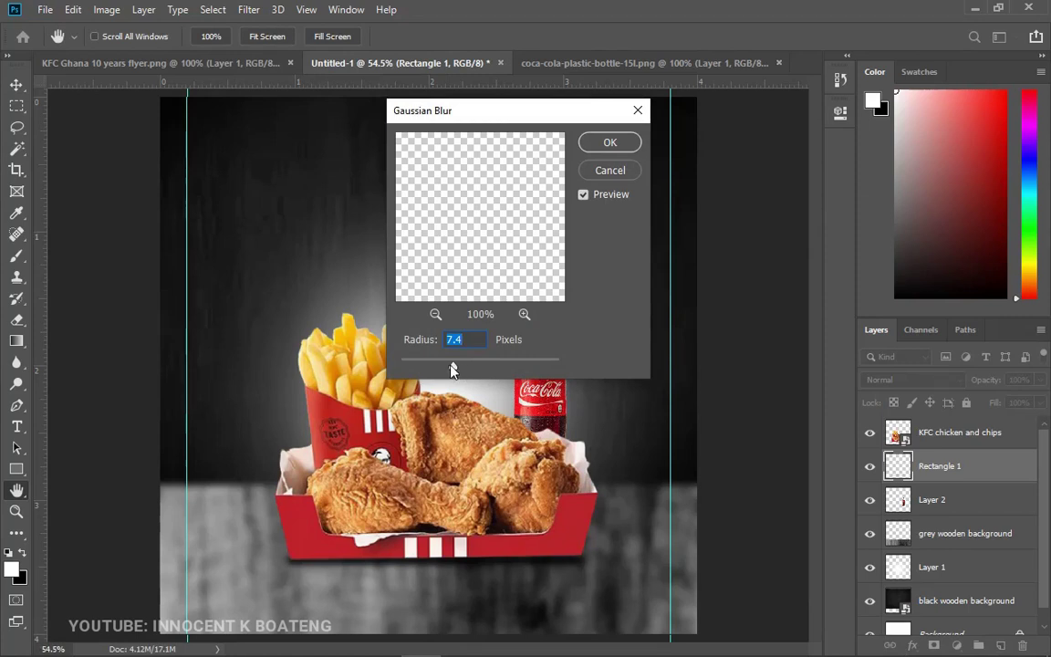
{"action": "left_click_drag", "start_coordinate": [450, 361], "coordinate": [462, 360]}
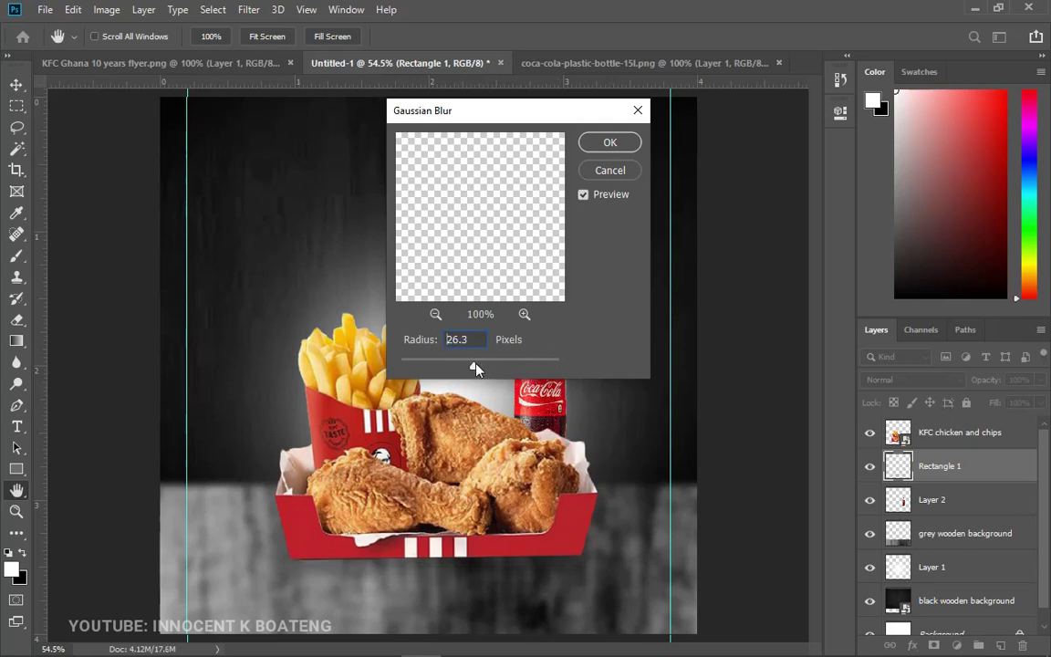
{"action": "left_click_drag", "start_coordinate": [473, 368], "coordinate": [453, 369]}
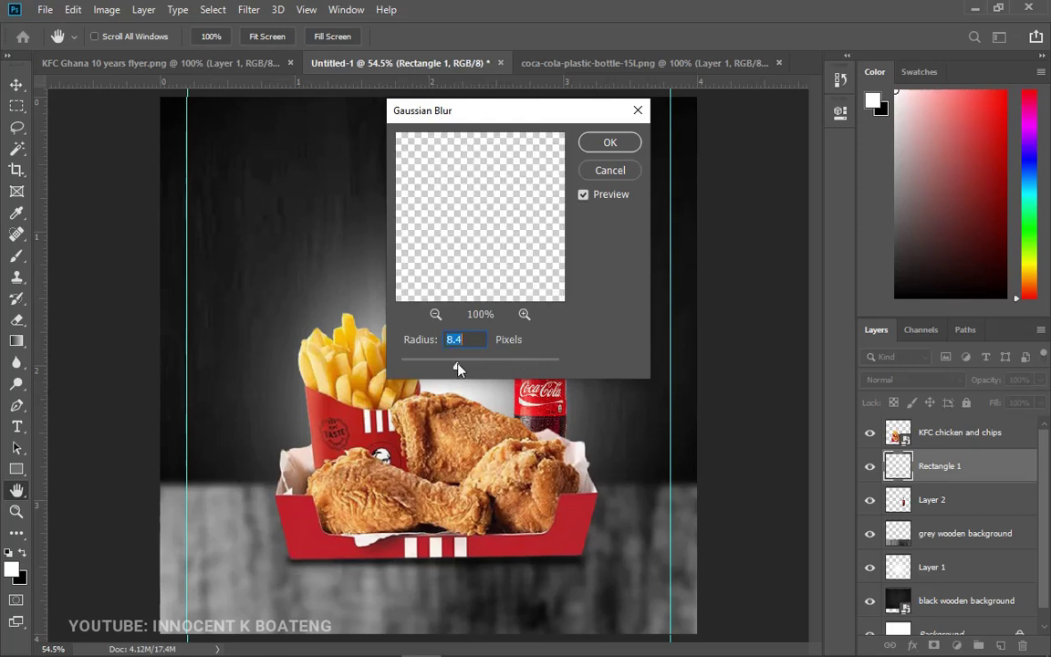
{"action": "left_click_drag", "start_coordinate": [461, 368], "coordinate": [462, 368]}
{"action": "left_click", "coordinate": [610, 143]}
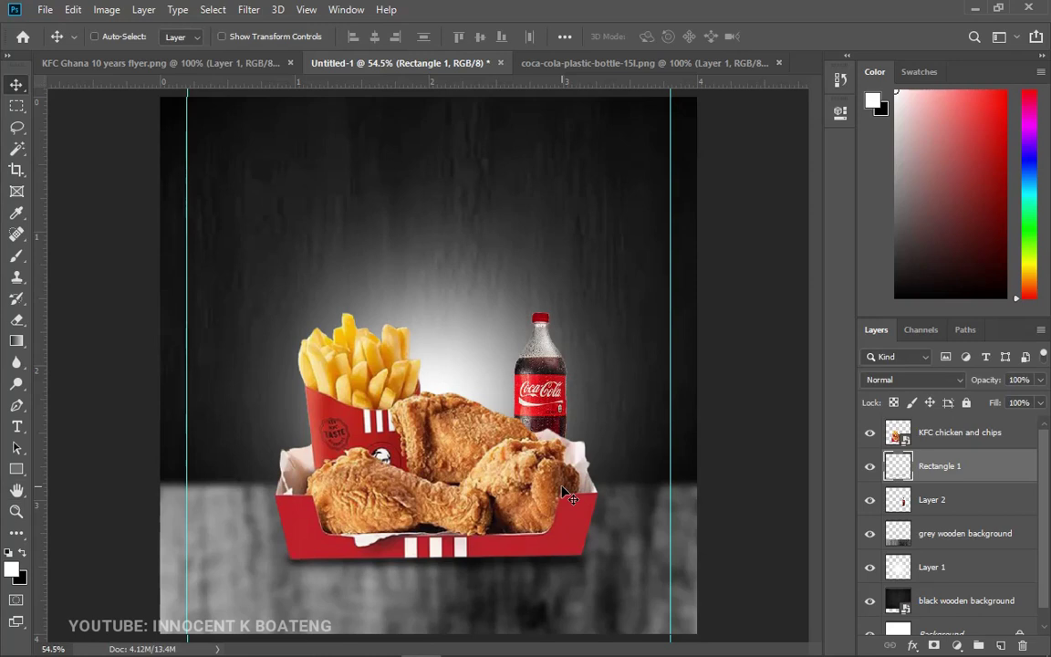
Check the finished KFC flyer reference, then add a horizontal guide at 5% of the height.
{"action": "left_click", "coordinate": [174, 61]}
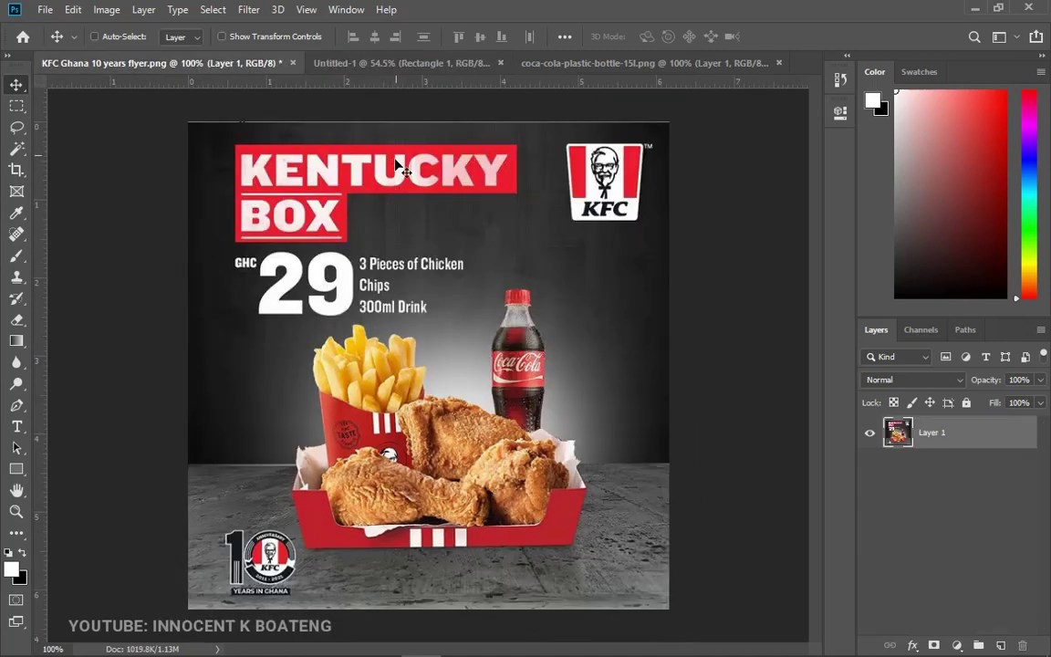
{"action": "left_click", "coordinate": [370, 60]}
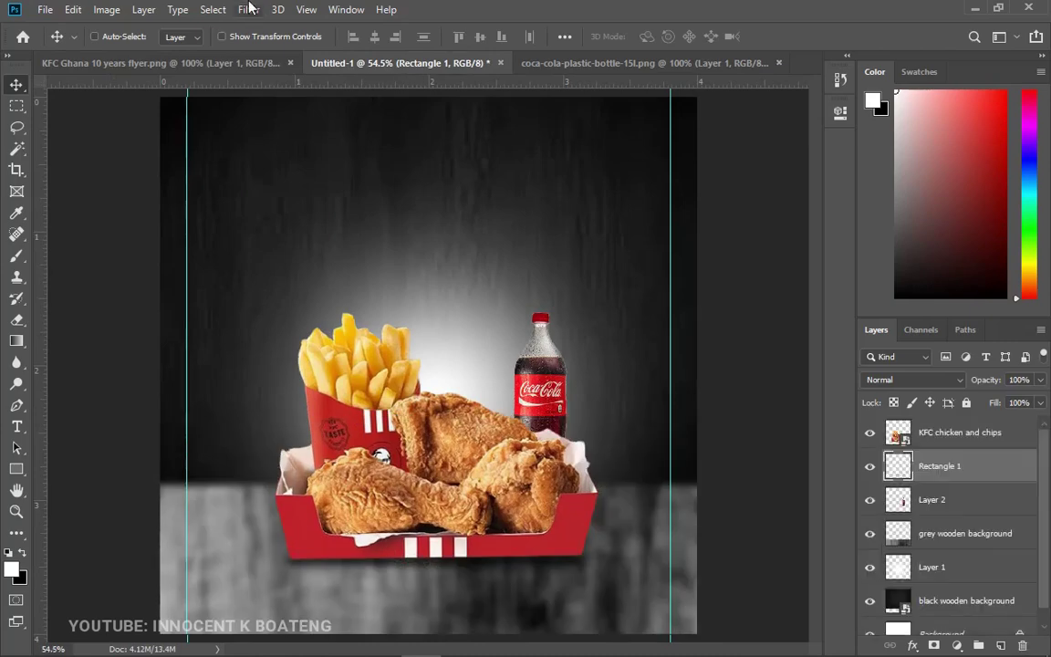
{"action": "left_click", "coordinate": [306, 10]}
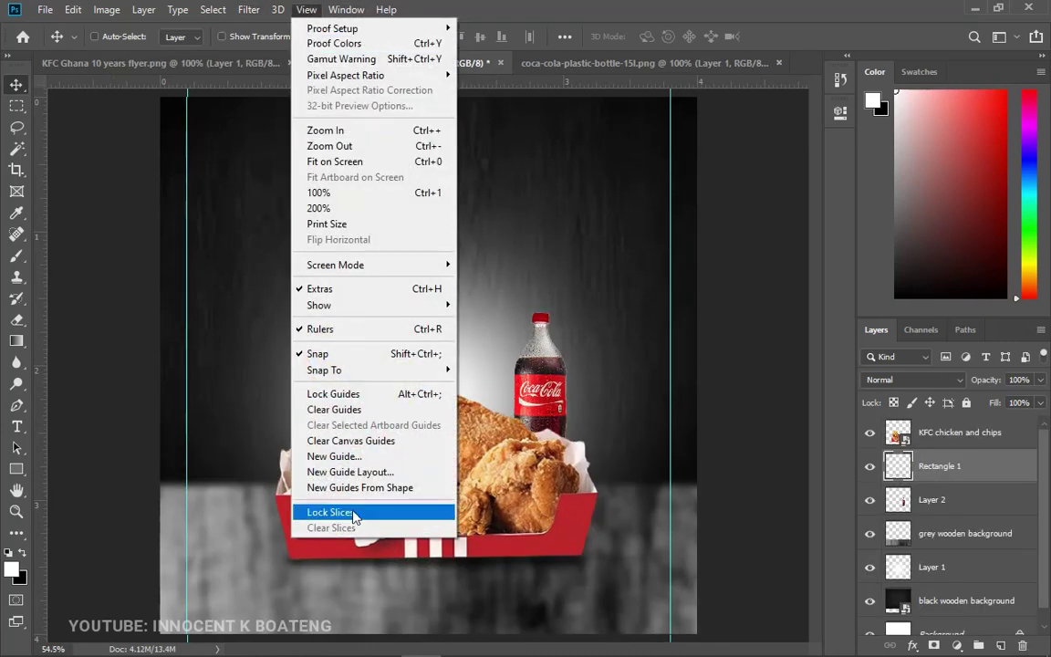
{"action": "left_click", "coordinate": [357, 456]}
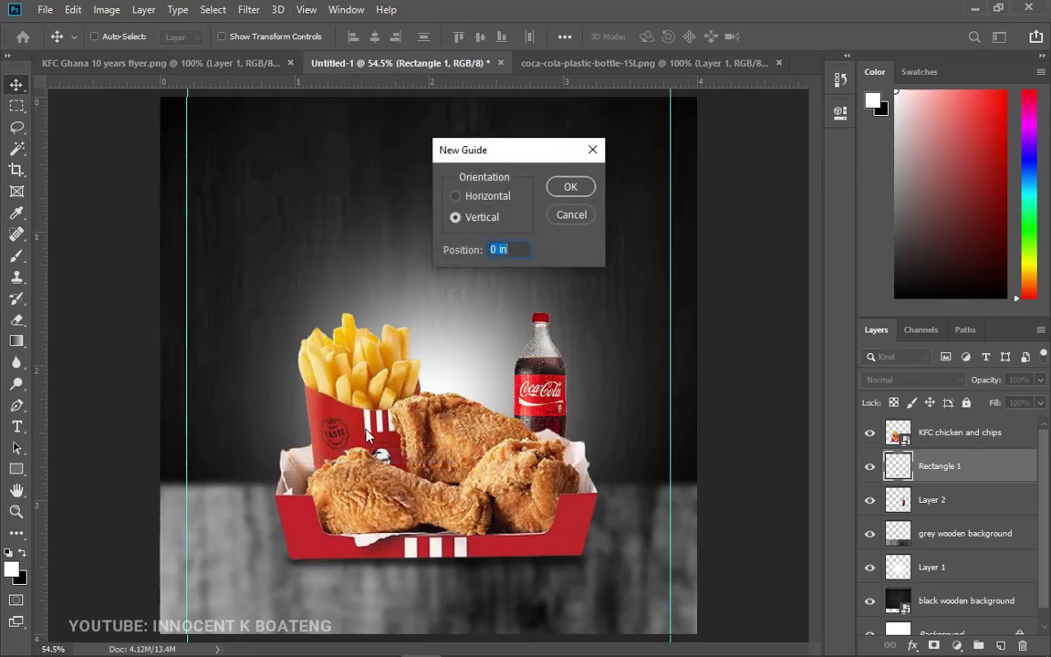
{"action": "left_click", "coordinate": [481, 201]}
{"action": "type", "text": "5%"}
{"action": "key", "text": "Return"}
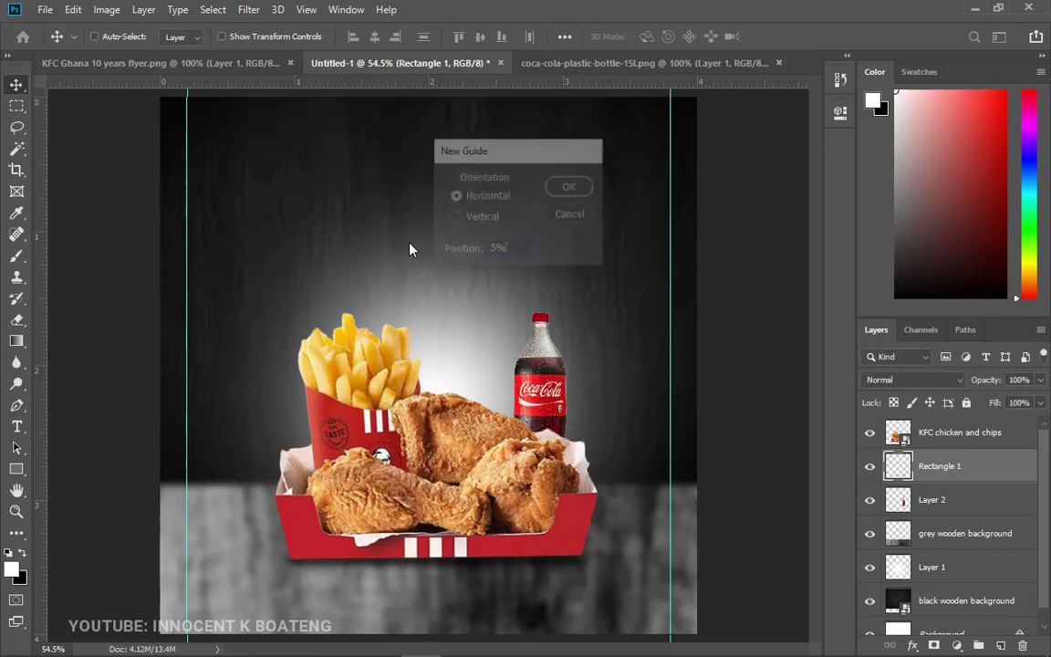
Add a second horizontal guide at 95% and select the KFC chicken and chips layer.
{"action": "left_click", "coordinate": [307, 10]}
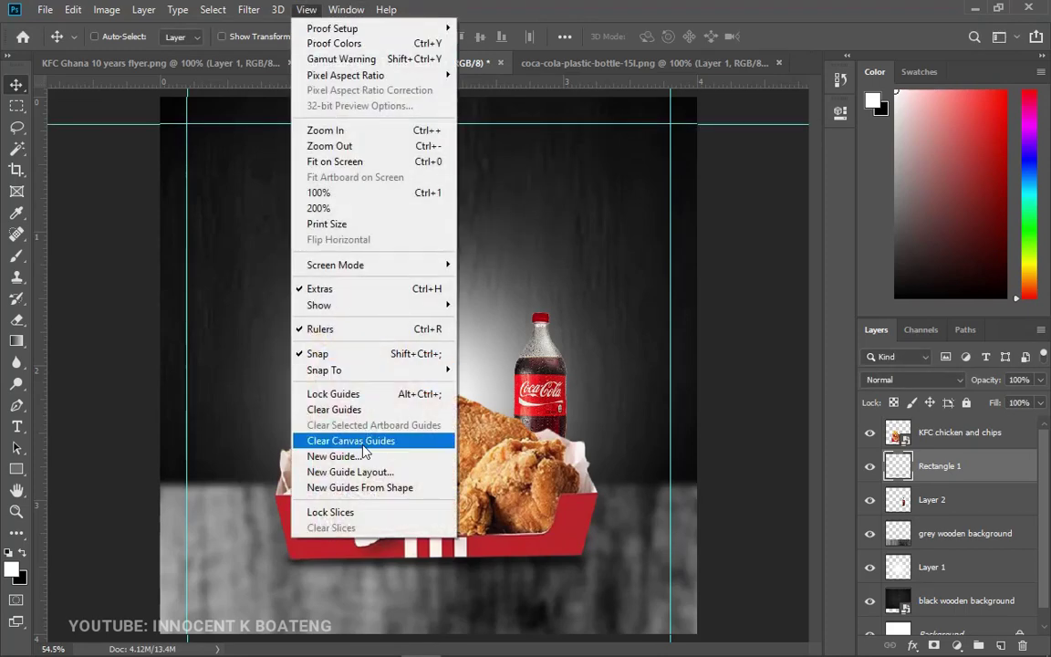
{"action": "left_click", "coordinate": [365, 456]}
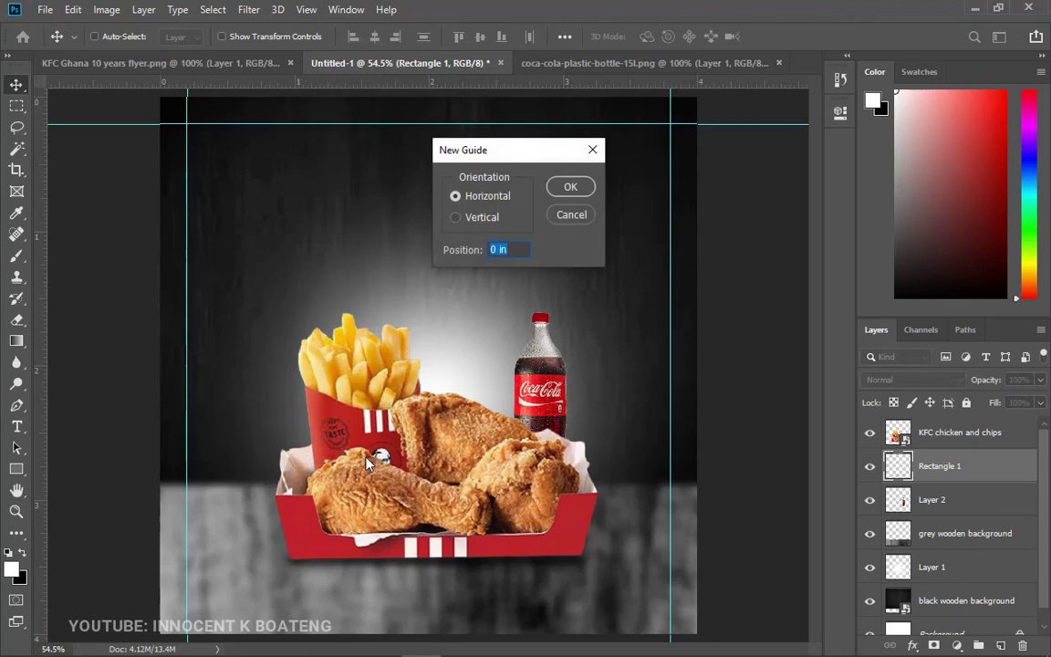
{"action": "key", "text": "Return"}
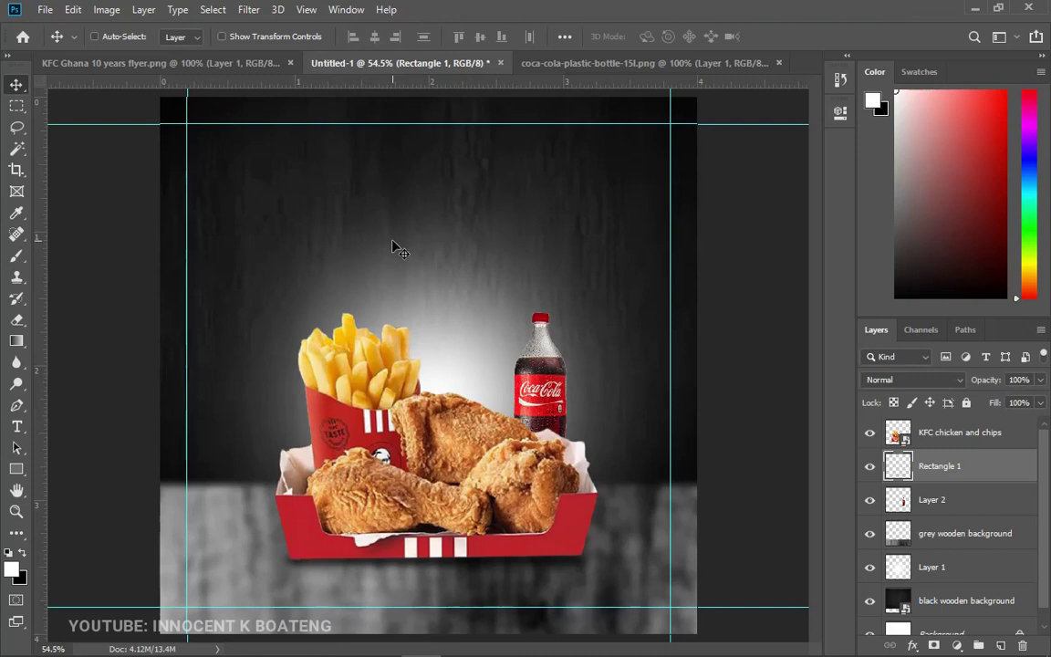
{"action": "left_click", "coordinate": [892, 438]}
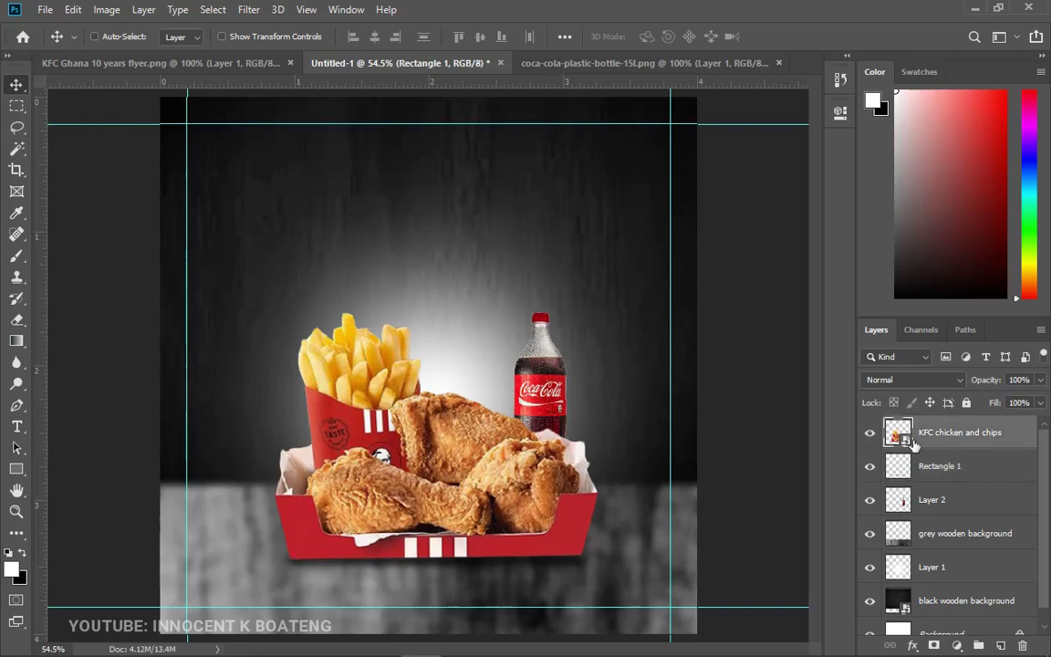
Draw a bright red rectangle starting at the top-left guide intersection.
{"action": "left_click", "coordinate": [18, 471]}
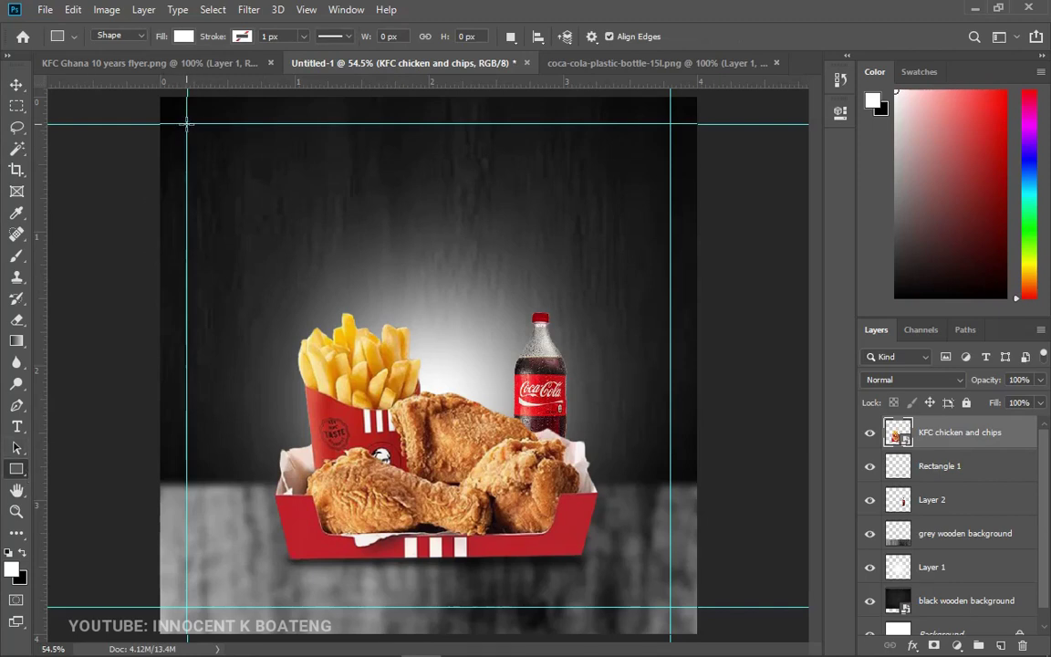
{"action": "left_click_drag", "start_coordinate": [187, 123], "coordinate": [423, 167]}
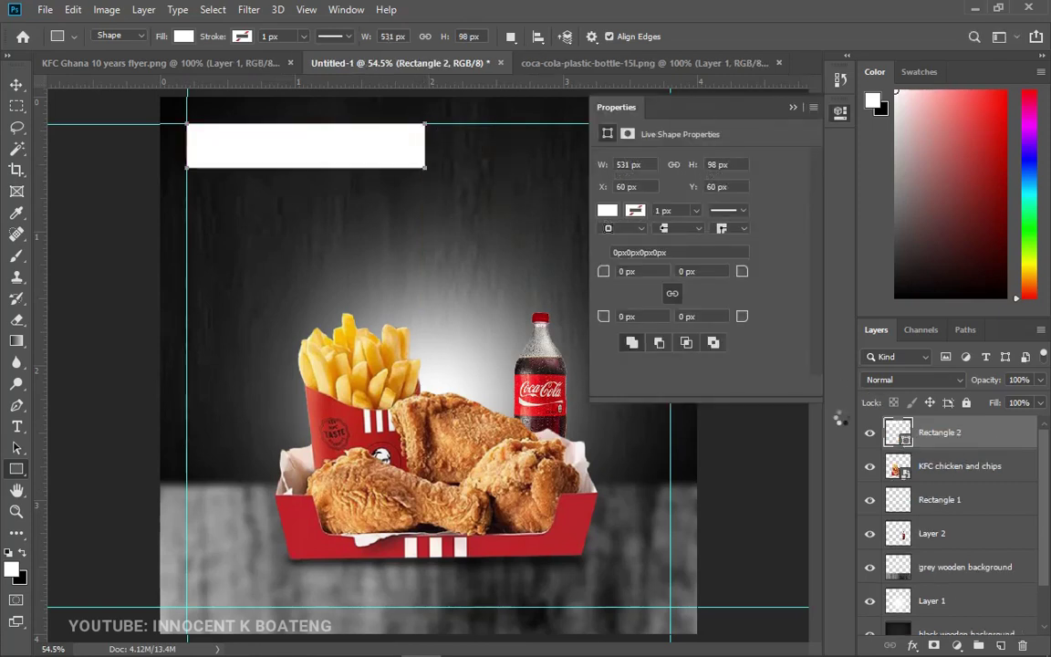
{"action": "double_click", "coordinate": [904, 441]}
{"action": "type", "text": "d30c0c"}
{"action": "left_click_drag", "start_coordinate": [510, 130], "coordinate": [509, 117]}
{"action": "left_click", "coordinate": [681, 114]}
Duplicate the red bar, move the copy beneath it and shrink it to half width.
{"action": "key", "text": "v"}
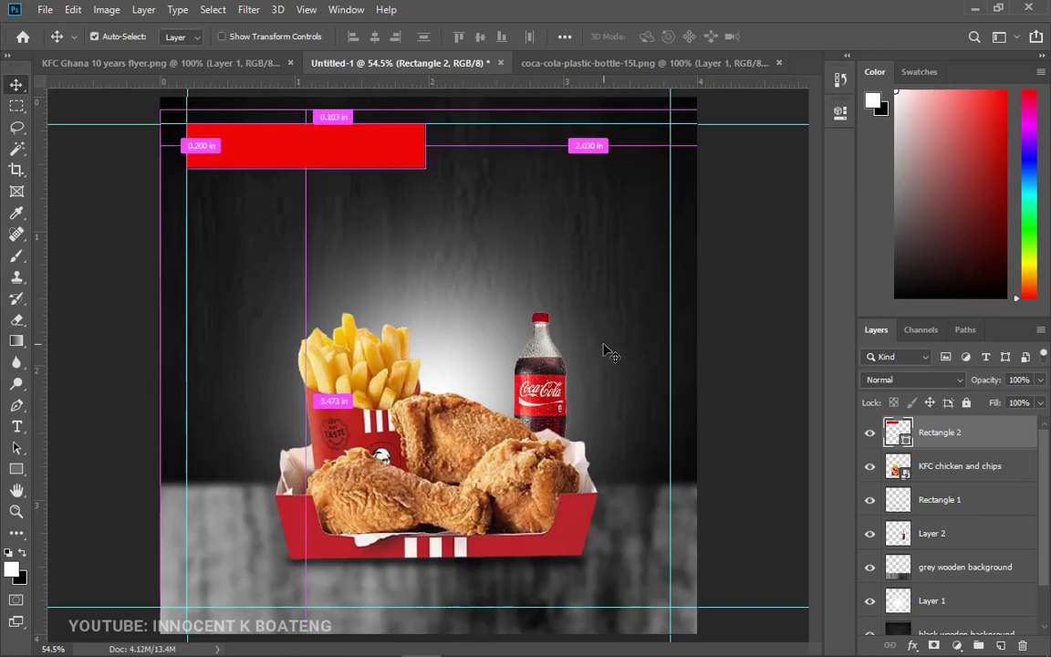
{"action": "key", "text": "ctrl+j"}
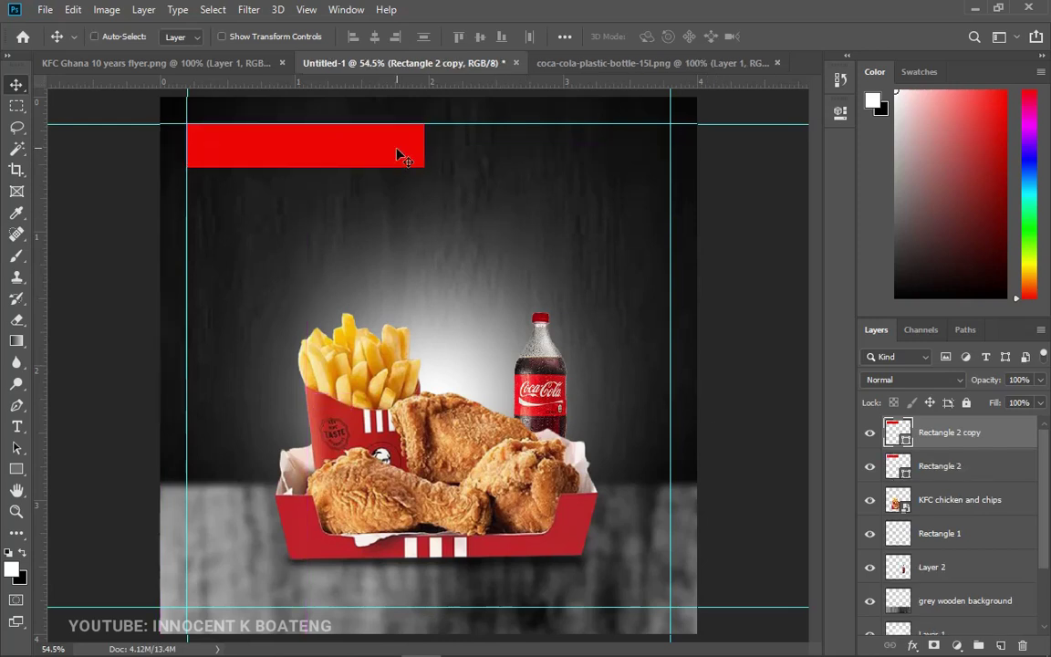
{"action": "left_click_drag", "start_coordinate": [401, 155], "coordinate": [392, 204]}
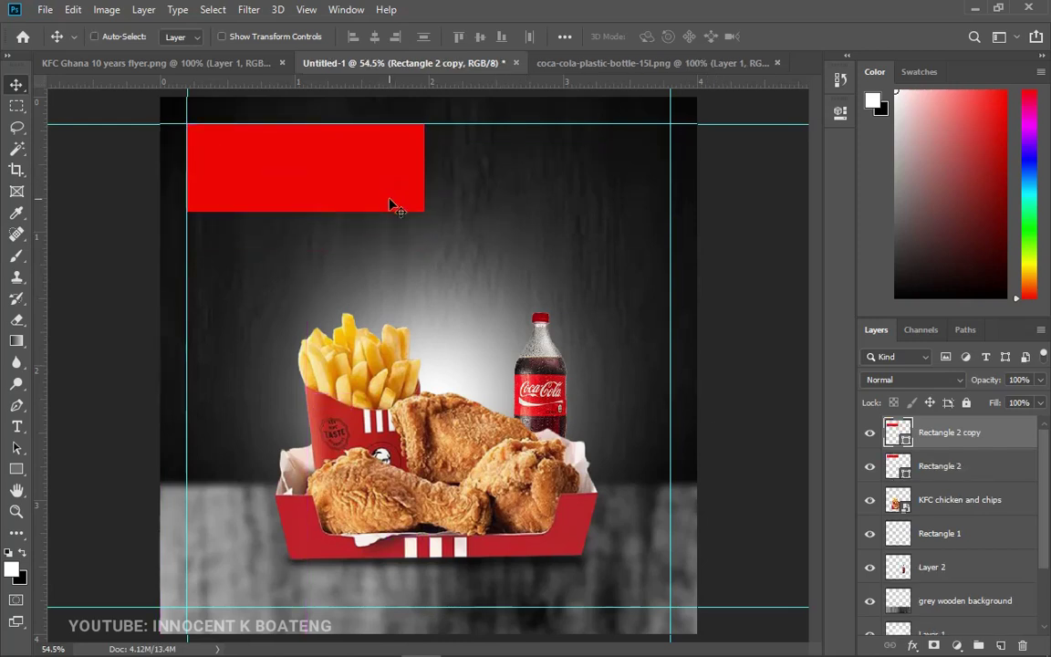
{"action": "key", "text": "ctrl+t"}
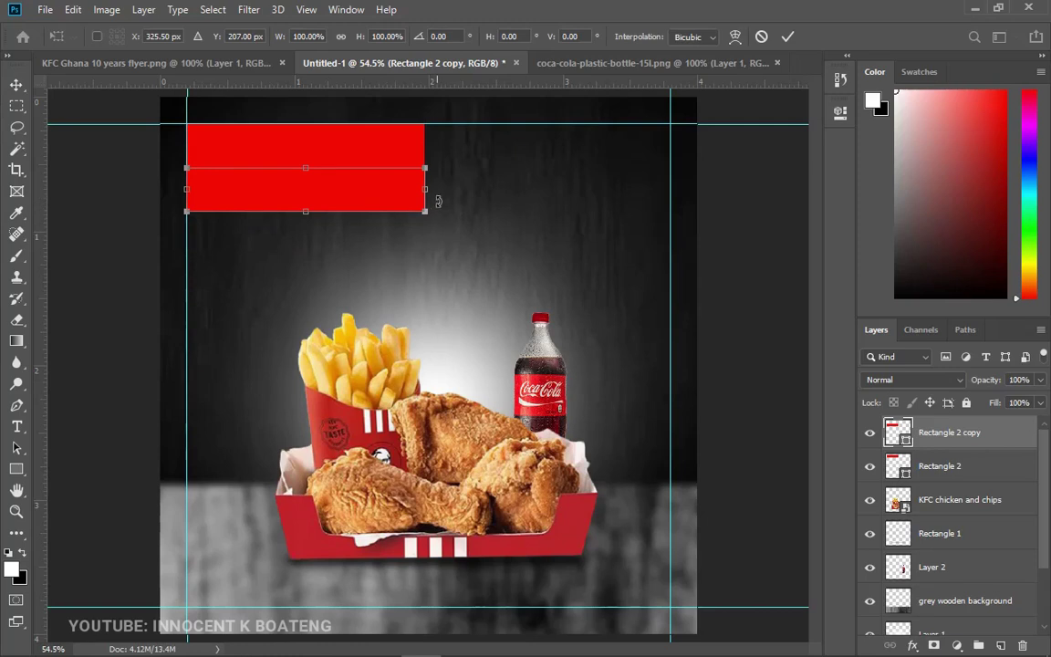
{"action": "left_click_drag", "start_coordinate": [426, 191], "coordinate": [299, 193]}
{"action": "key", "text": "Return"}
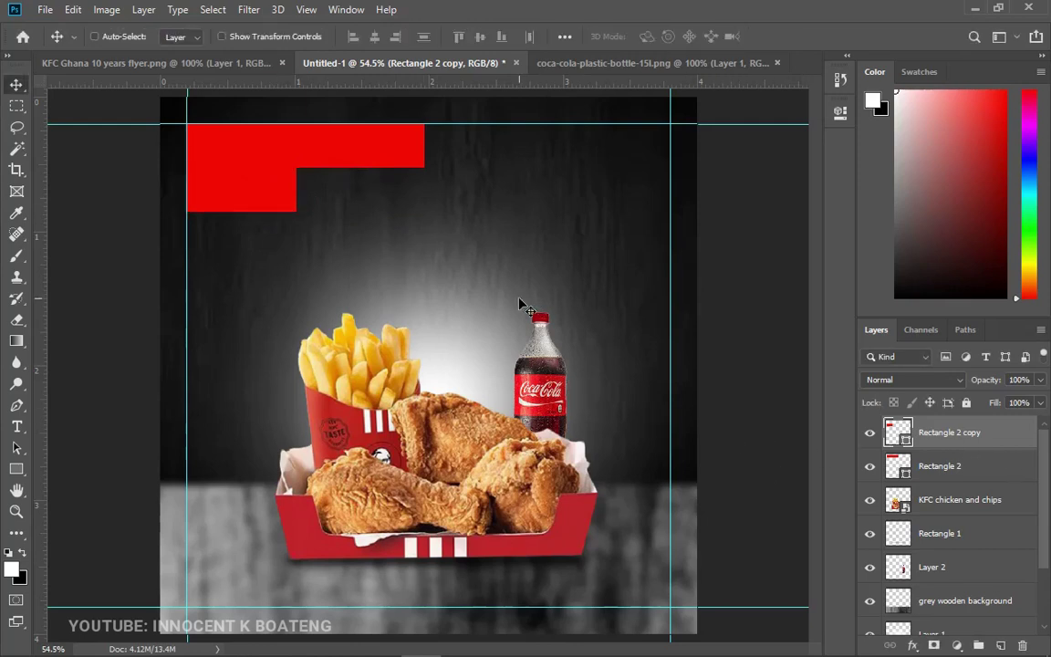
Add a KENTUCKY text layer near the top set in Poppins SemiBold.
{"action": "key", "text": "t"}
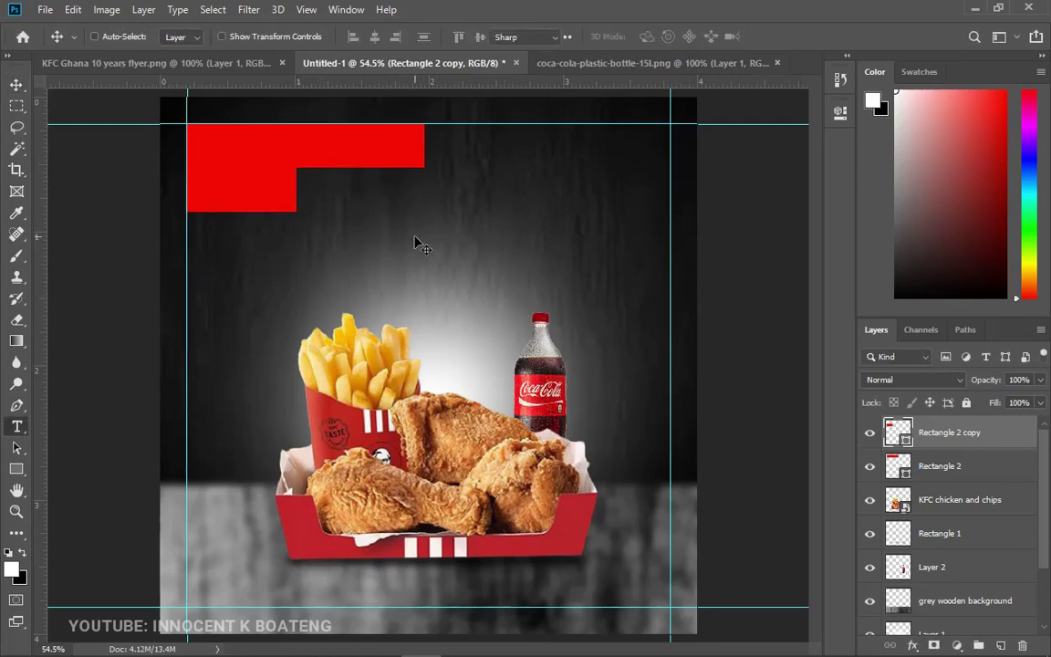
{"action": "left_click", "coordinate": [414, 234]}
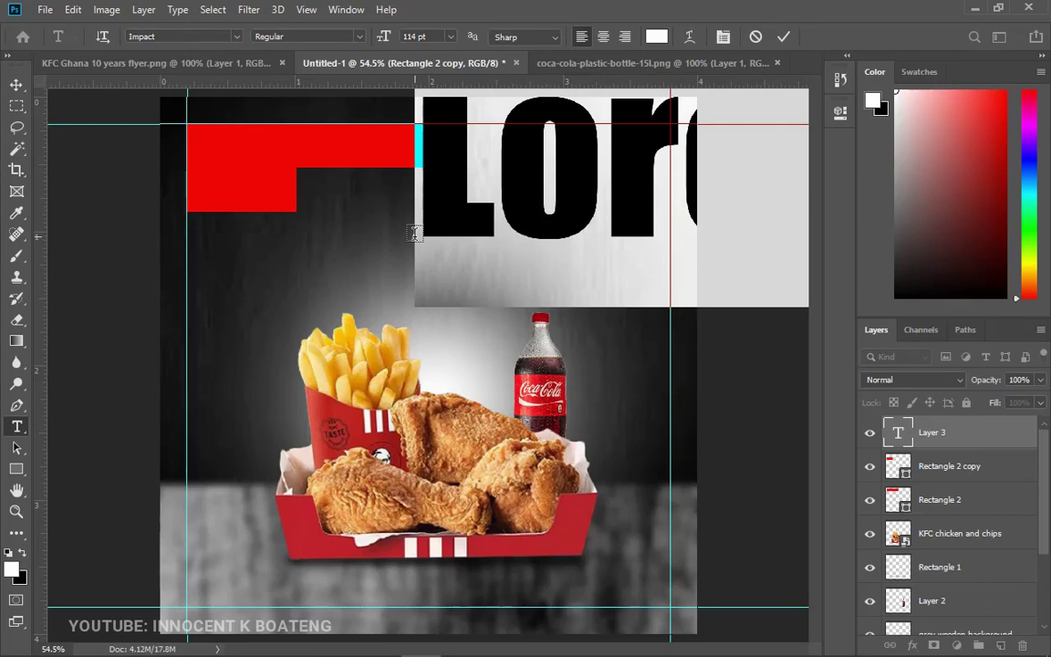
{"action": "type", "text": "KENTU"}
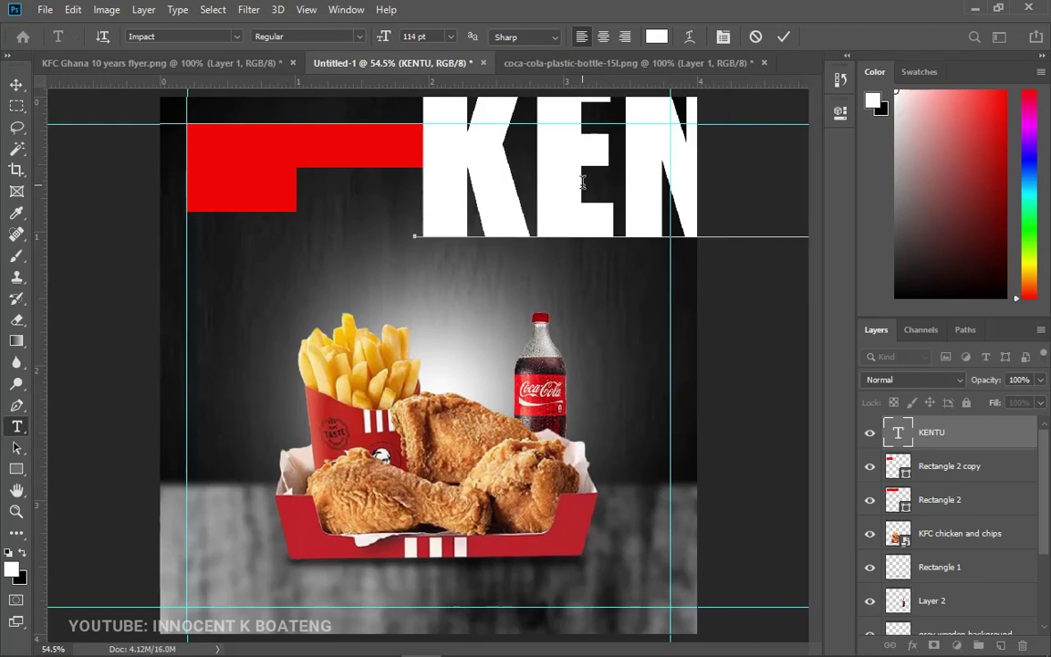
{"action": "key", "text": "ctrl+a"}
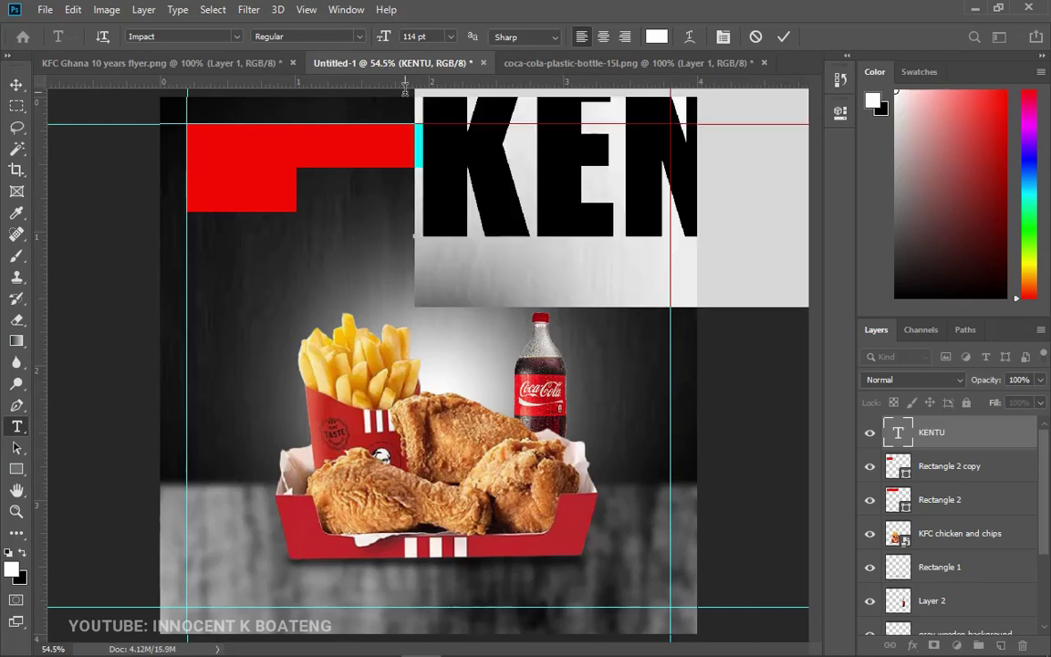
{"action": "left_click", "coordinate": [174, 35]}
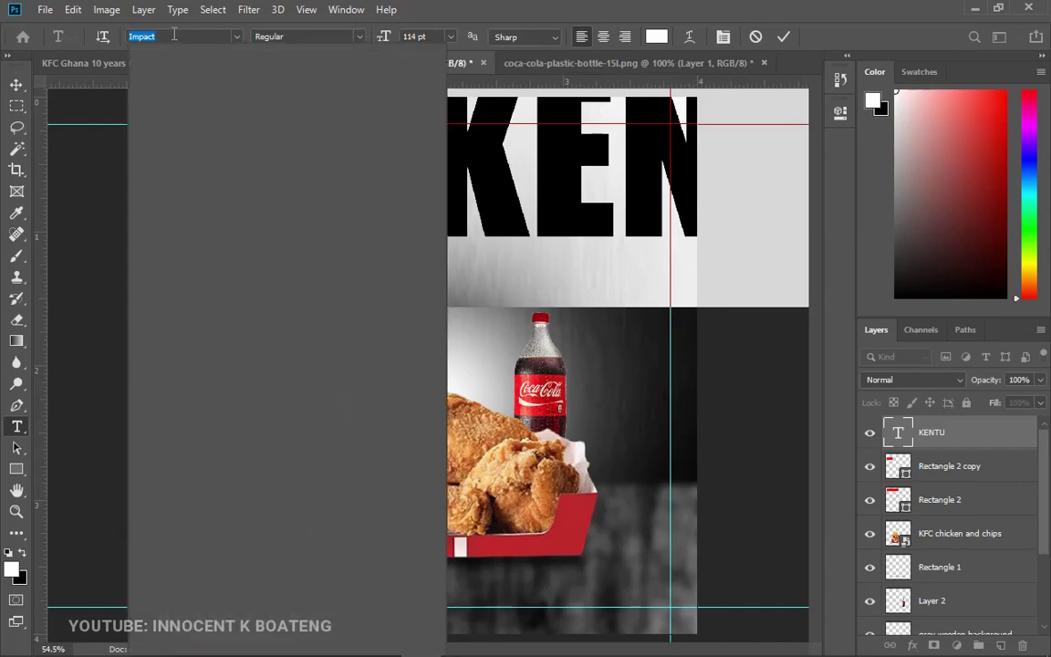
{"action": "type", "text": "P"}
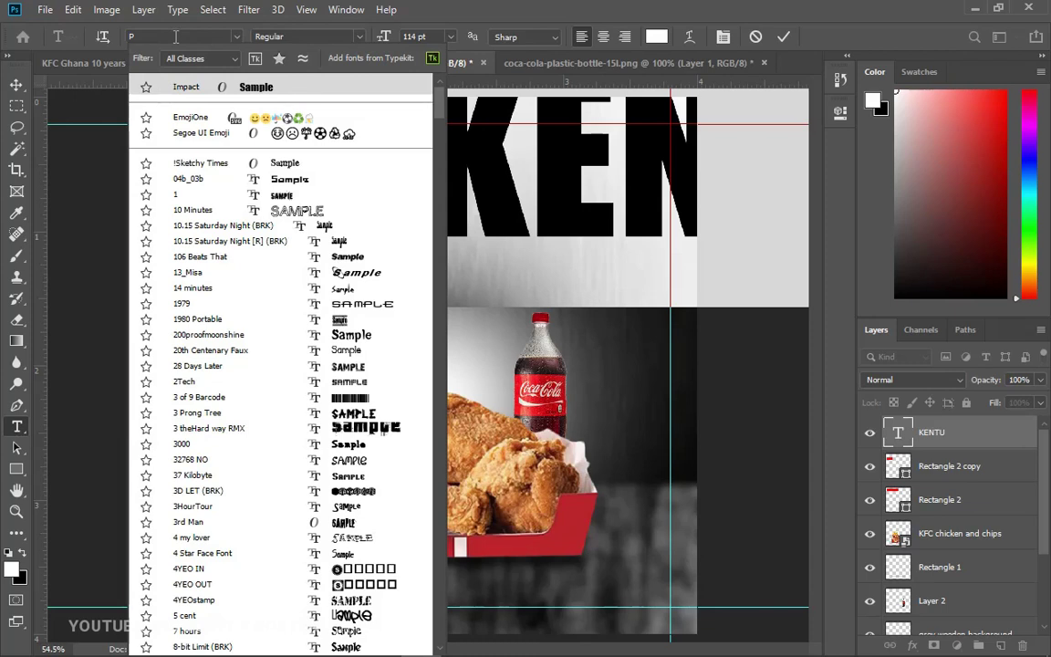
{"action": "type", "text": "OPPIN"}
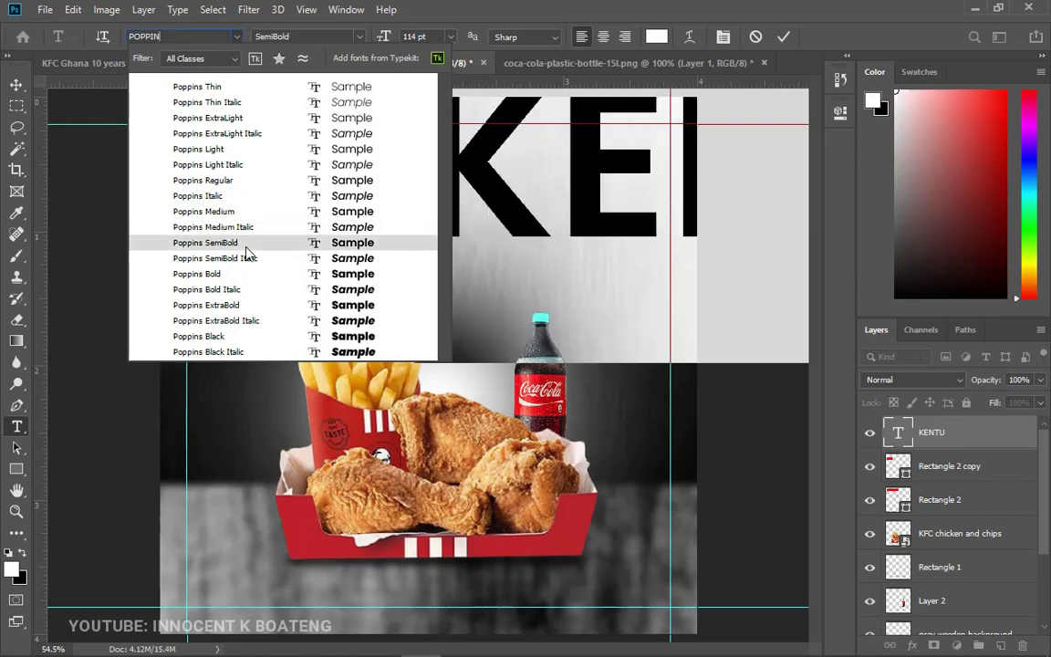
{"action": "left_click", "coordinate": [728, 50]}
Tighten KENTUCKY's tracking to -40 and commit the text.
{"action": "left_click", "coordinate": [725, 41]}
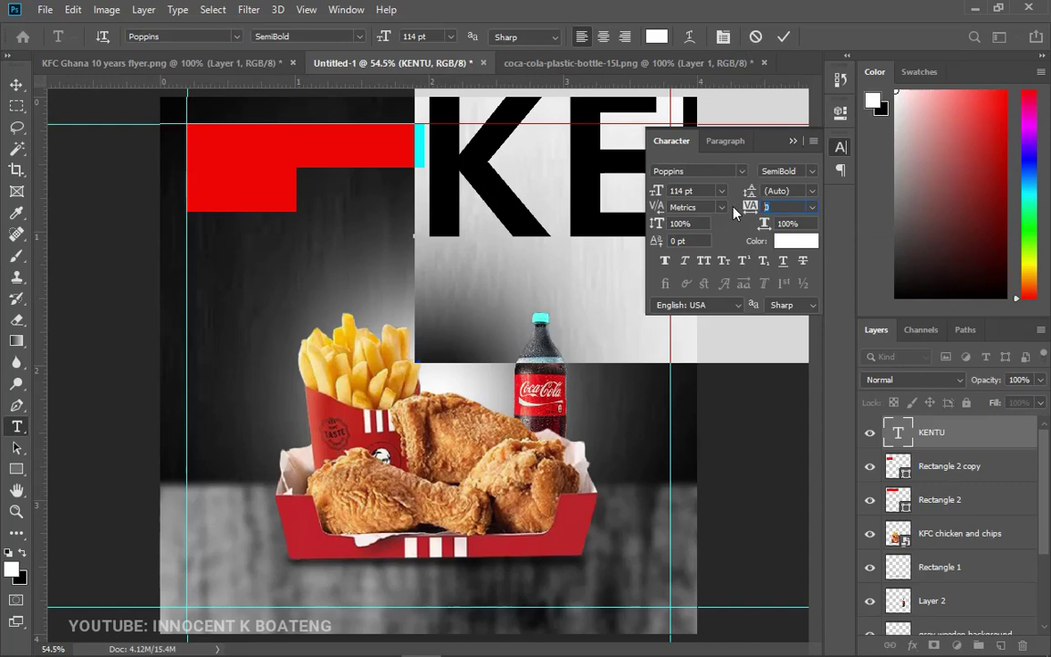
{"action": "type", "text": "-40"}
{"action": "key", "text": "ctrl+Return"}
{"action": "key", "text": "v"}
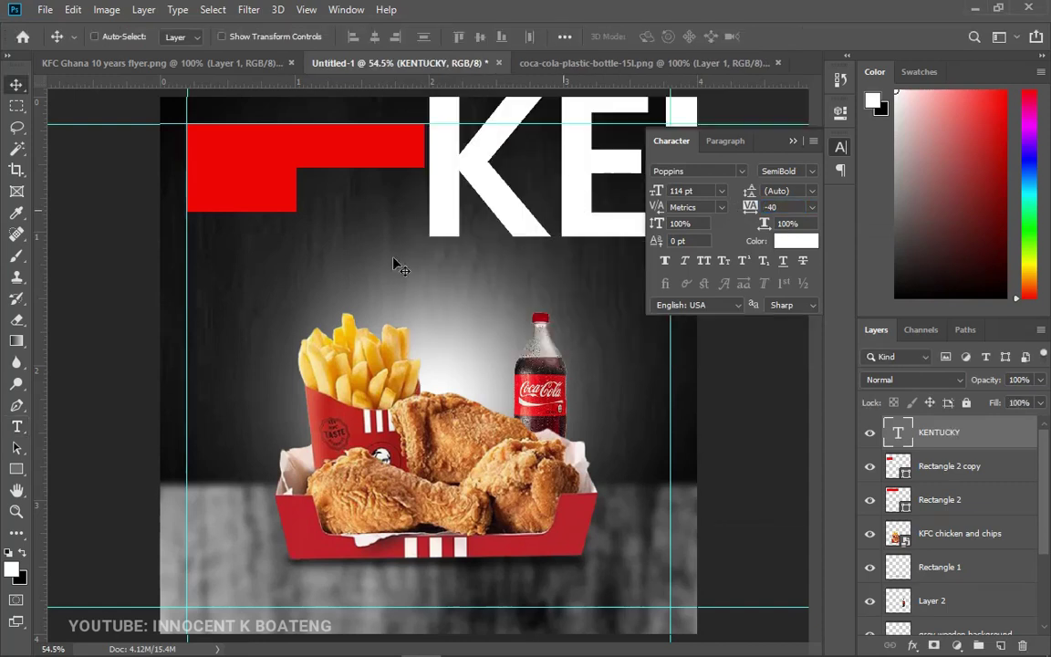
Scale KENTUCKY to about 21%, fit it inside the top red bar, and duplicate the layer.
{"action": "left_click_drag", "start_coordinate": [315, 203], "coordinate": [295, 228]}
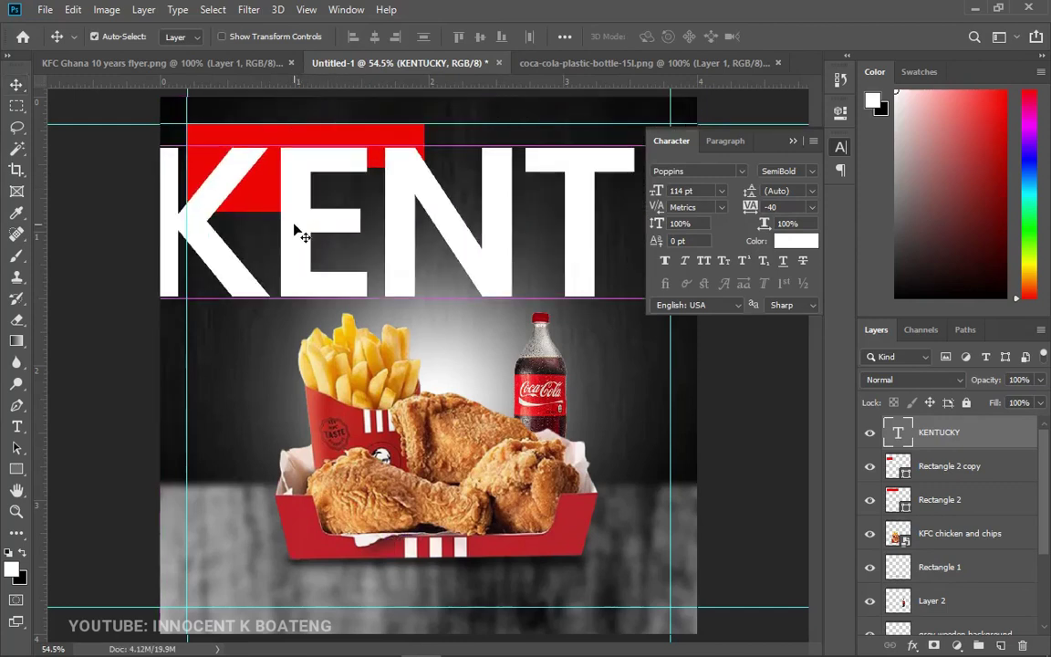
{"action": "key", "text": "ctrl+t"}
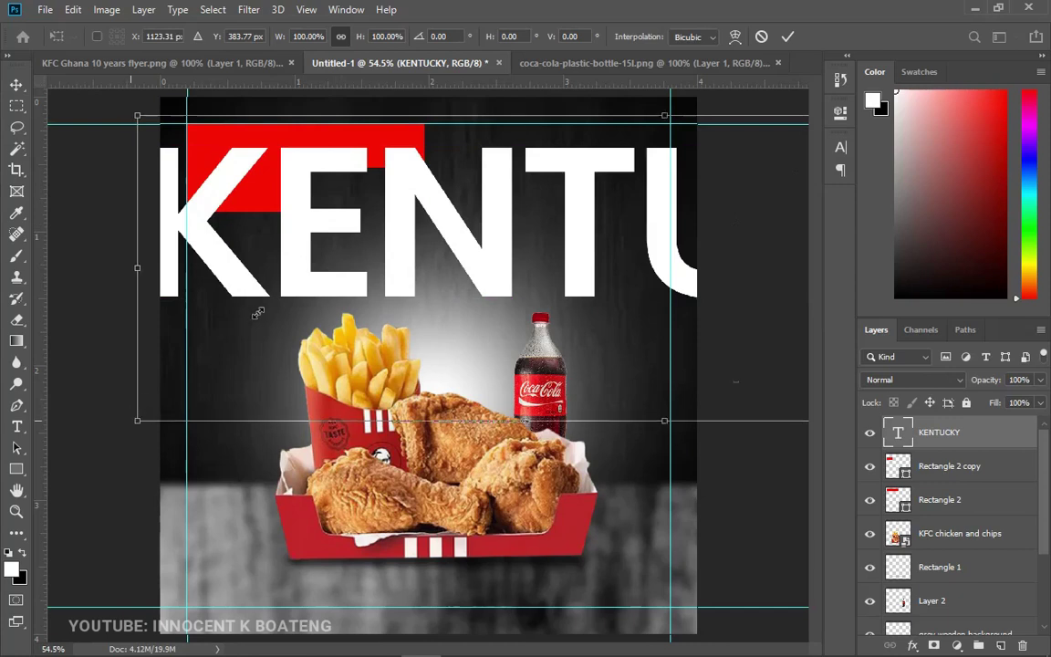
{"action": "left_click_drag", "start_coordinate": [258, 313], "coordinate": [191, 152]}
{"action": "left_click_drag", "start_coordinate": [763, 255], "coordinate": [413, 149]}
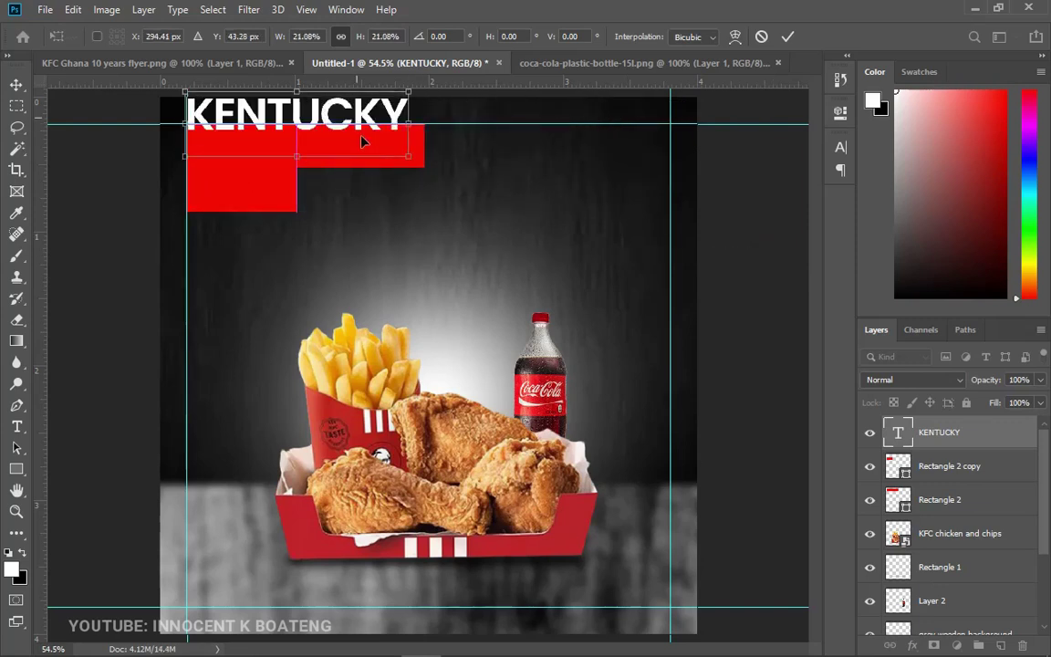
{"action": "left_click_drag", "start_coordinate": [363, 123], "coordinate": [368, 156]}
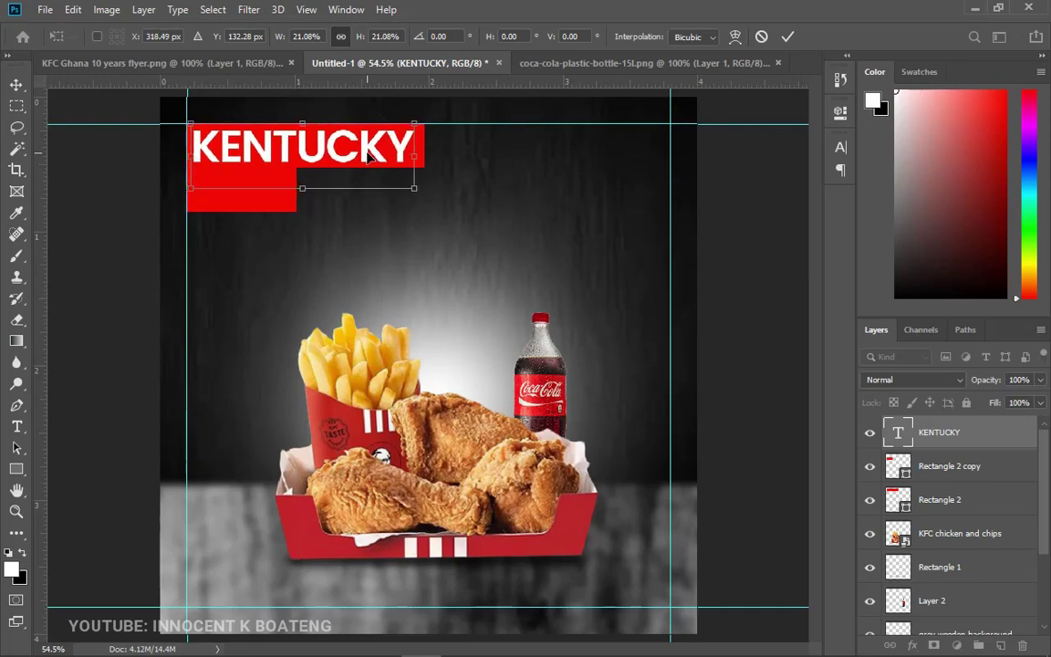
{"action": "key", "text": "Return"}
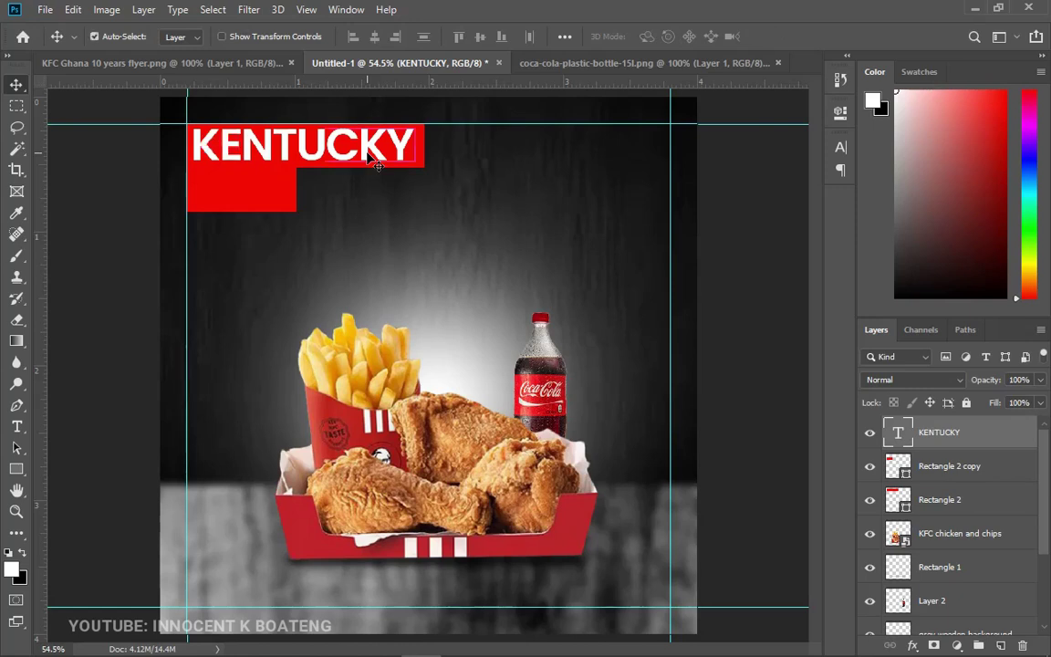
{"action": "key", "text": "ctrl+j"}
Move the KENTUCKY copy onto the lower bar, retype it as BOX, then view the reference flyer.
{"action": "left_click_drag", "start_coordinate": [315, 146], "coordinate": [315, 189]}
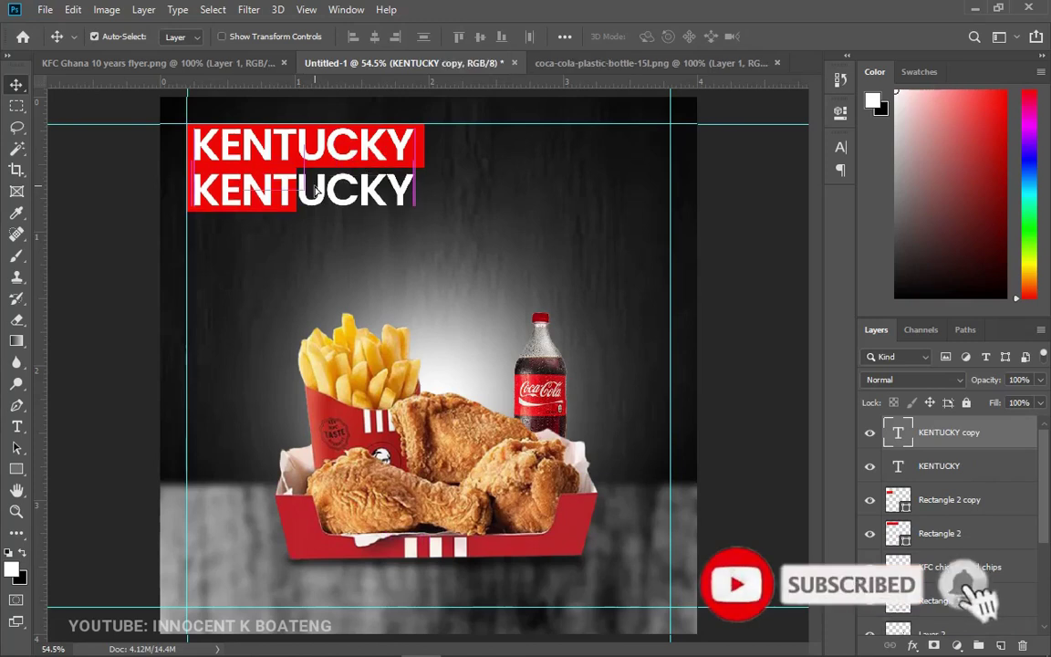
{"action": "key", "text": "t"}
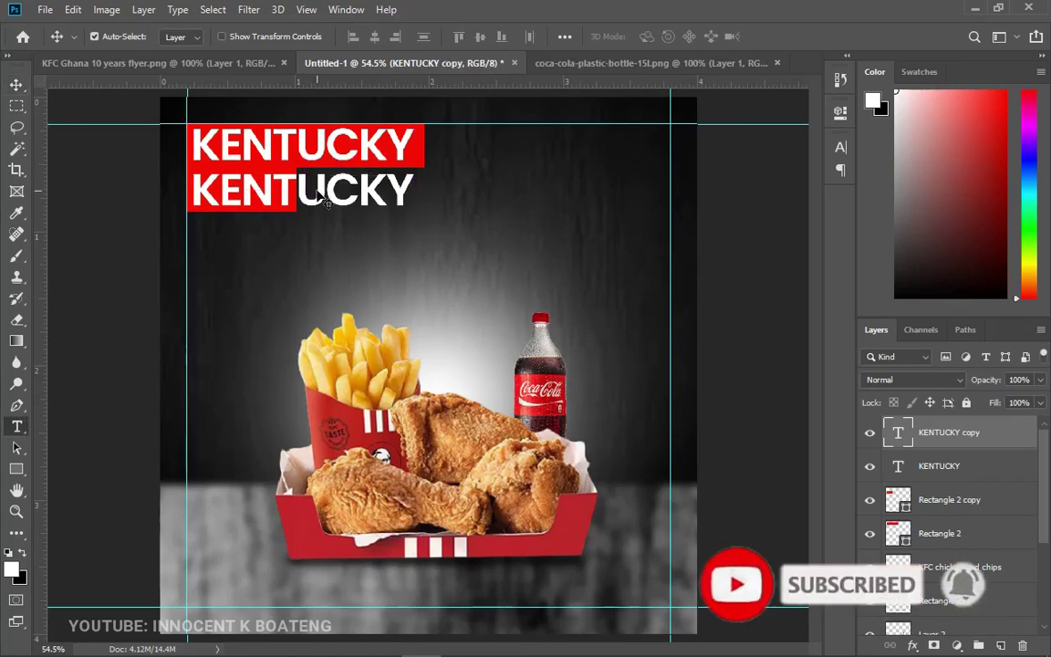
{"action": "double_click", "coordinate": [319, 189]}
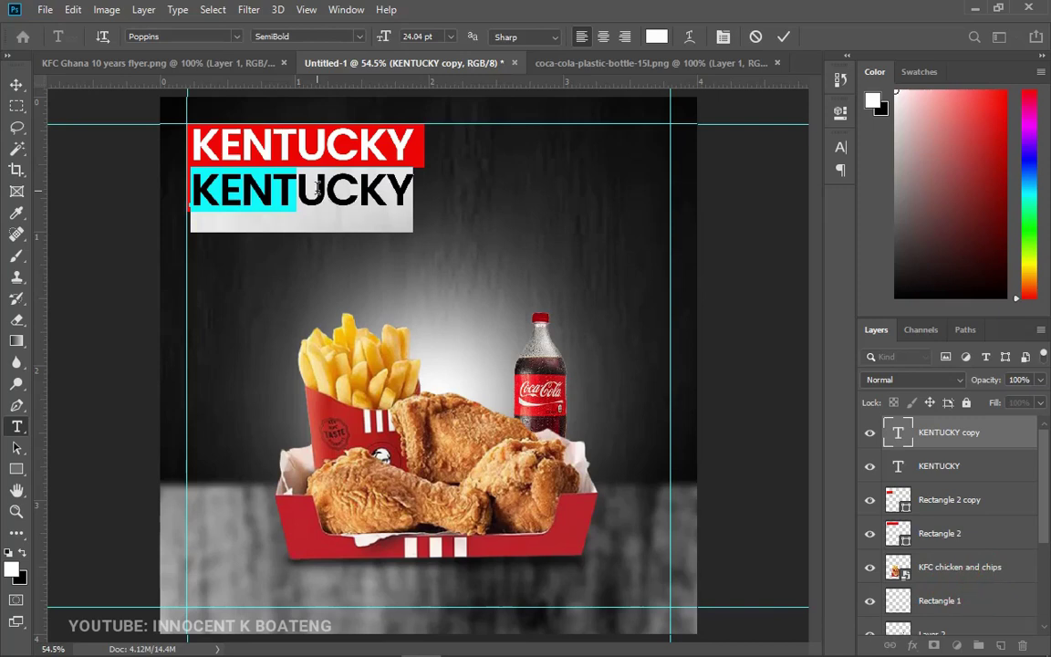
{"action": "type", "text": "BOX"}
{"action": "key", "text": "ctrl+Return"}
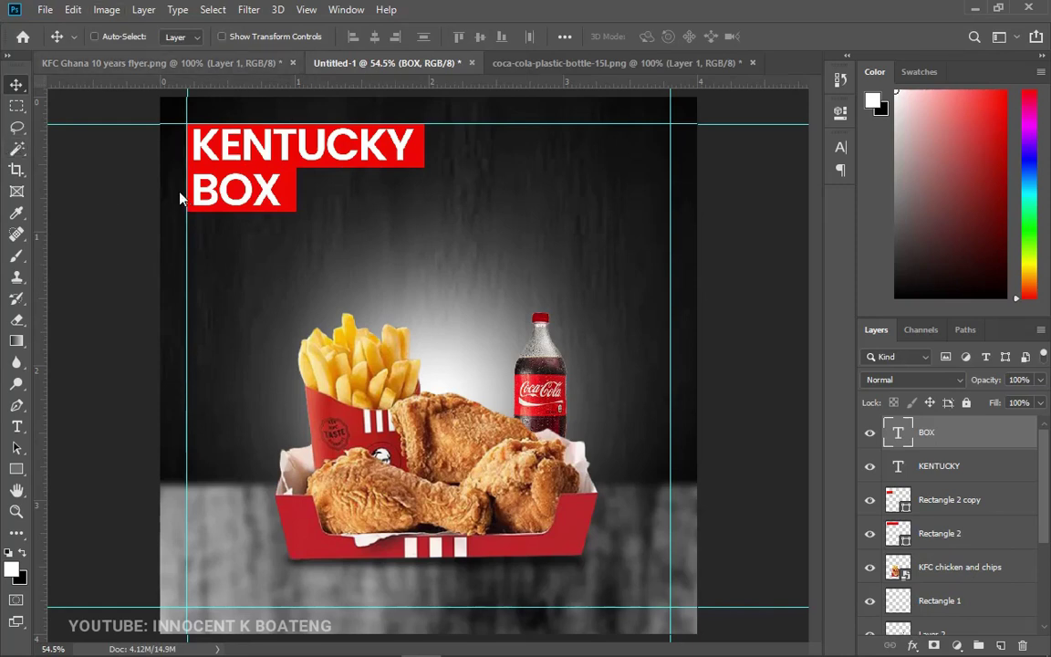
{"action": "key", "text": "ctrl+shift+Tab"}
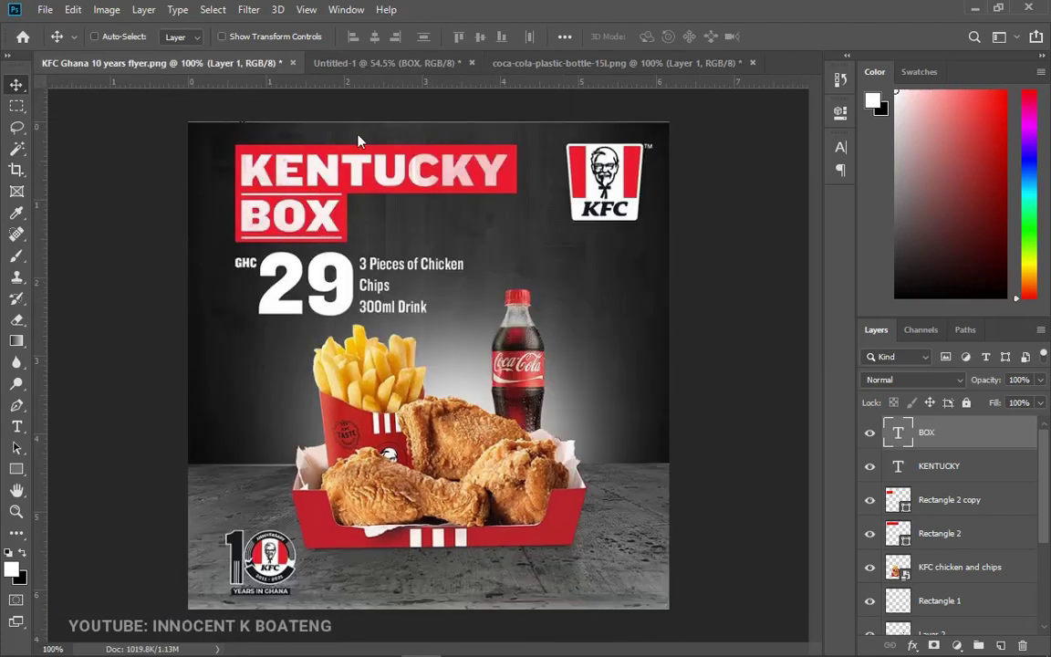
Draw a thin white underline beneath KENTUCKY, shorten it, and duplicate it lower.
{"action": "left_click", "coordinate": [381, 59]}
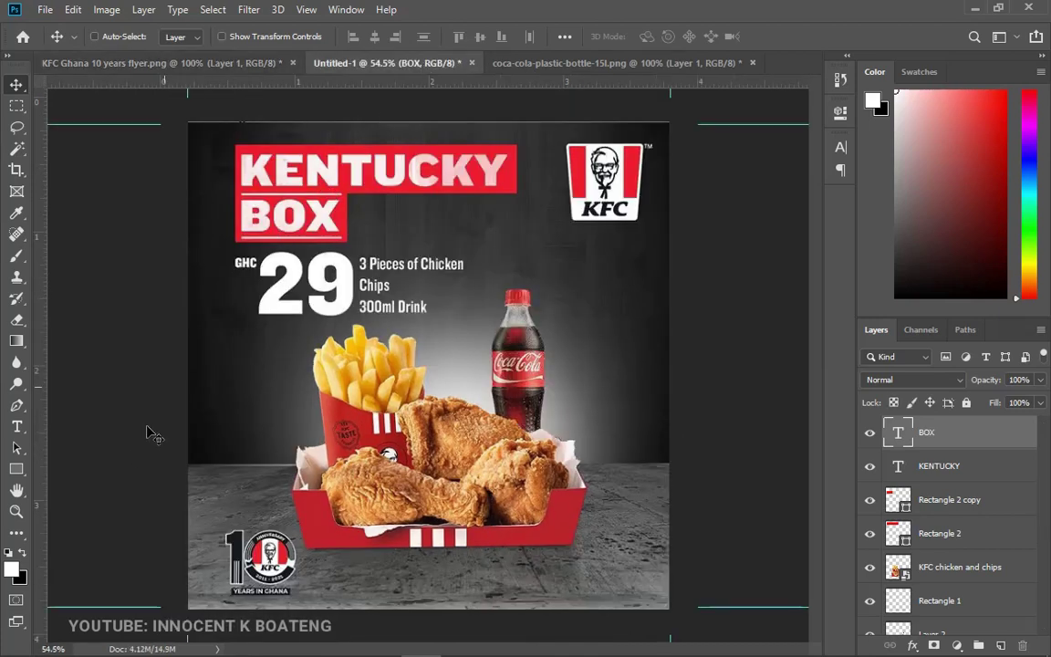
{"action": "left_click", "coordinate": [16, 469]}
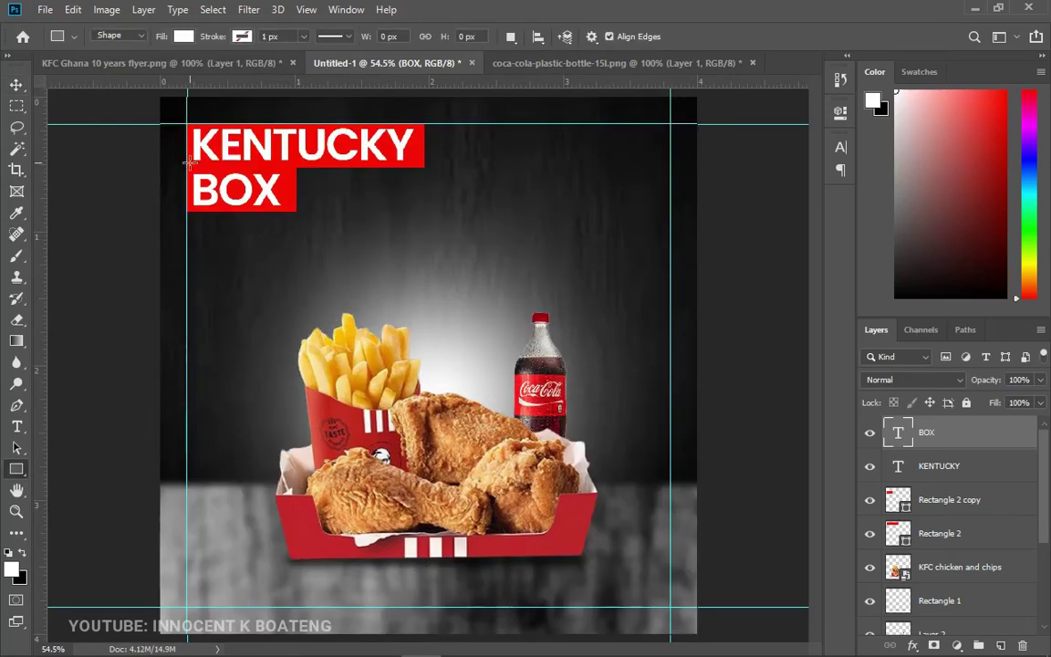
{"action": "left_click_drag", "start_coordinate": [186, 160], "coordinate": [301, 162]}
{"action": "key", "text": "v"}
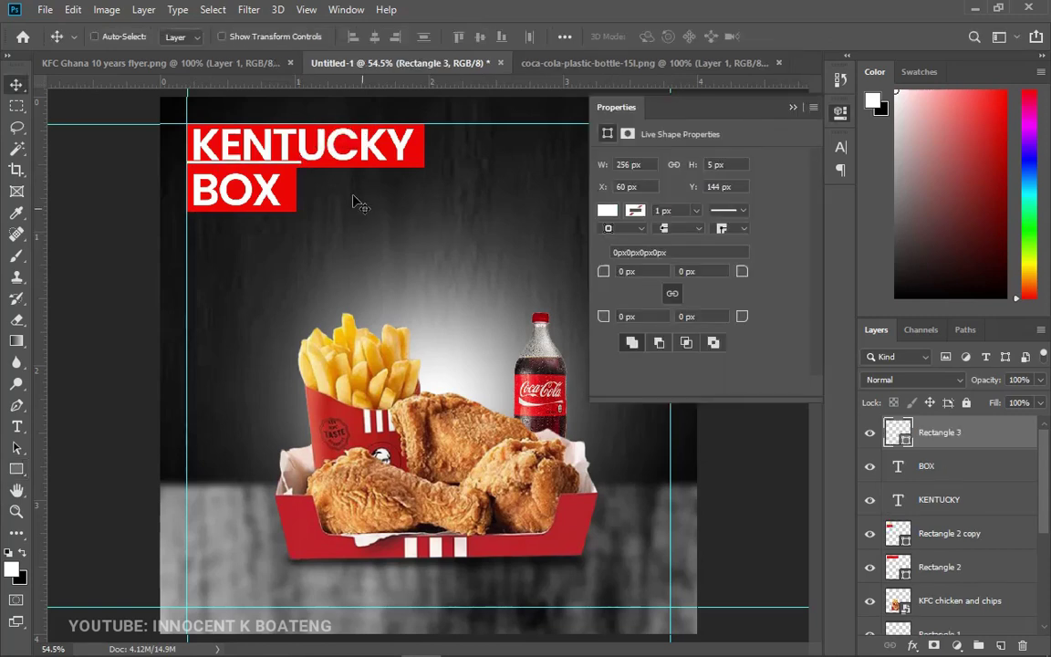
{"action": "left_click_drag", "start_coordinate": [354, 200], "coordinate": [369, 205]}
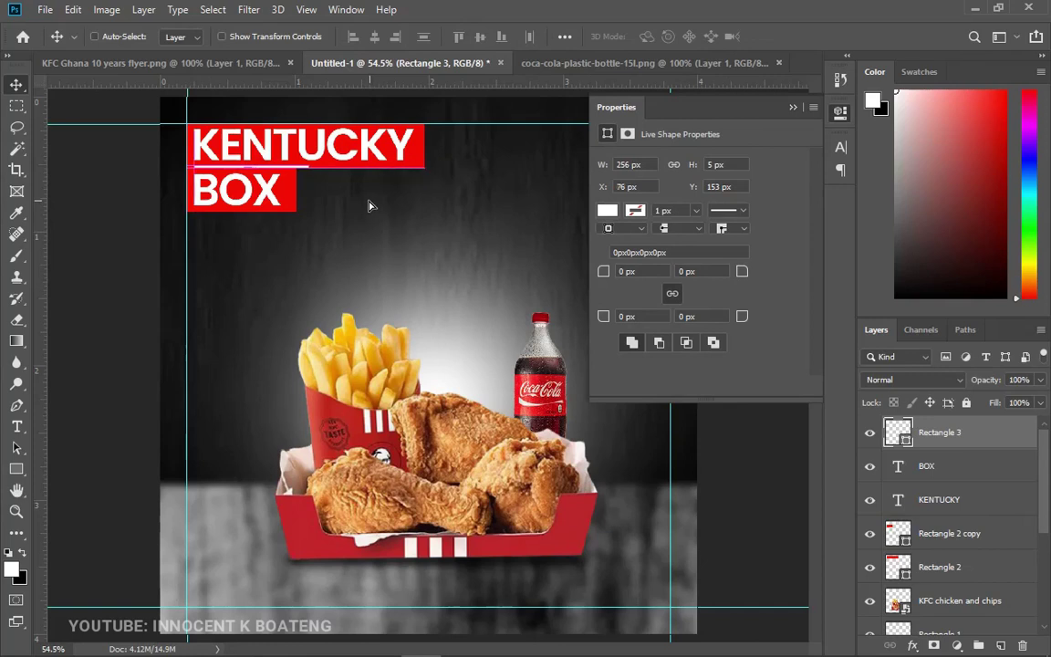
{"action": "key", "text": "ctrl+t"}
{"action": "mouse_move", "coordinate": [307, 166]}
{"action": "left_mouse_down"}
{"action": "mouse_move", "coordinate": [294, 166]}
{"action": "mouse_move", "coordinate": [284, 188]}
{"action": "mouse_move", "coordinate": [298, 184]}
{"action": "left_mouse_up"}
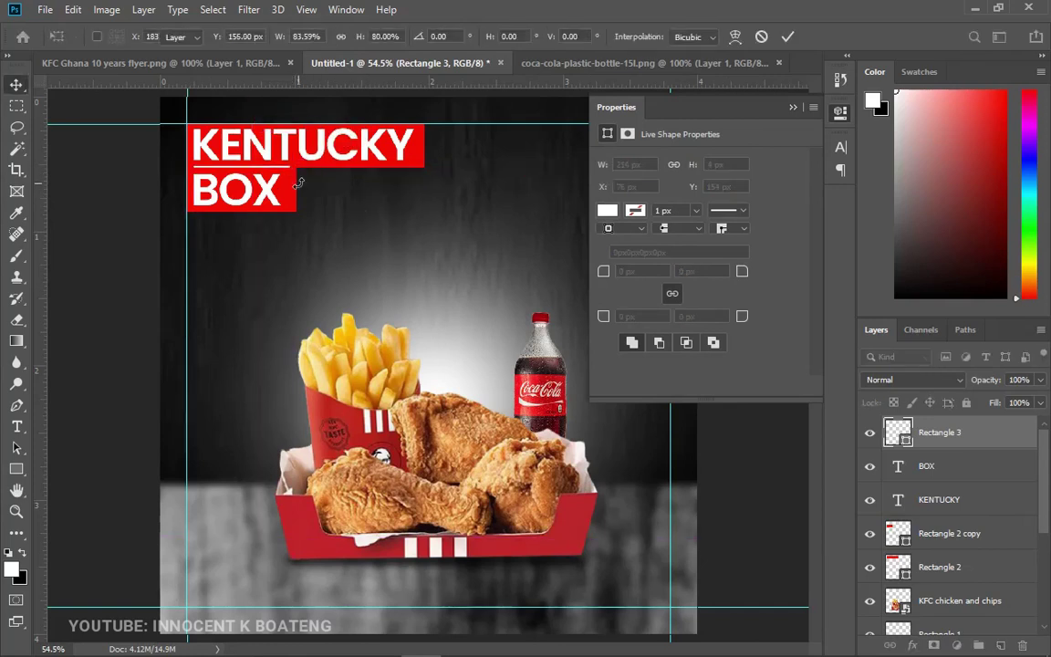
{"action": "key", "text": "Return"}
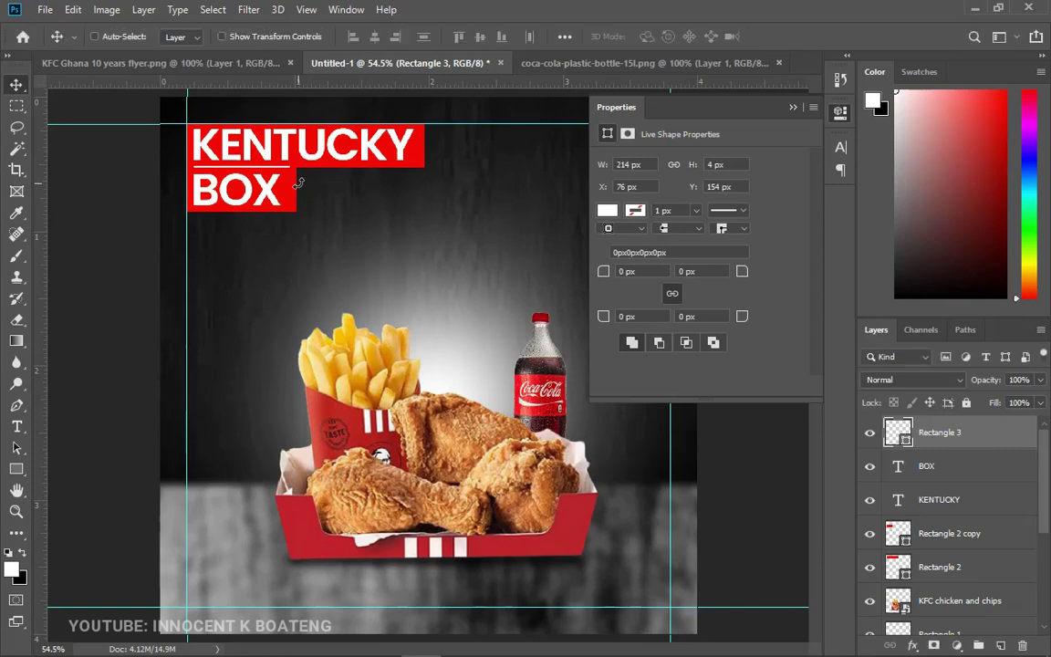
{"action": "key", "text": "ctrl"}
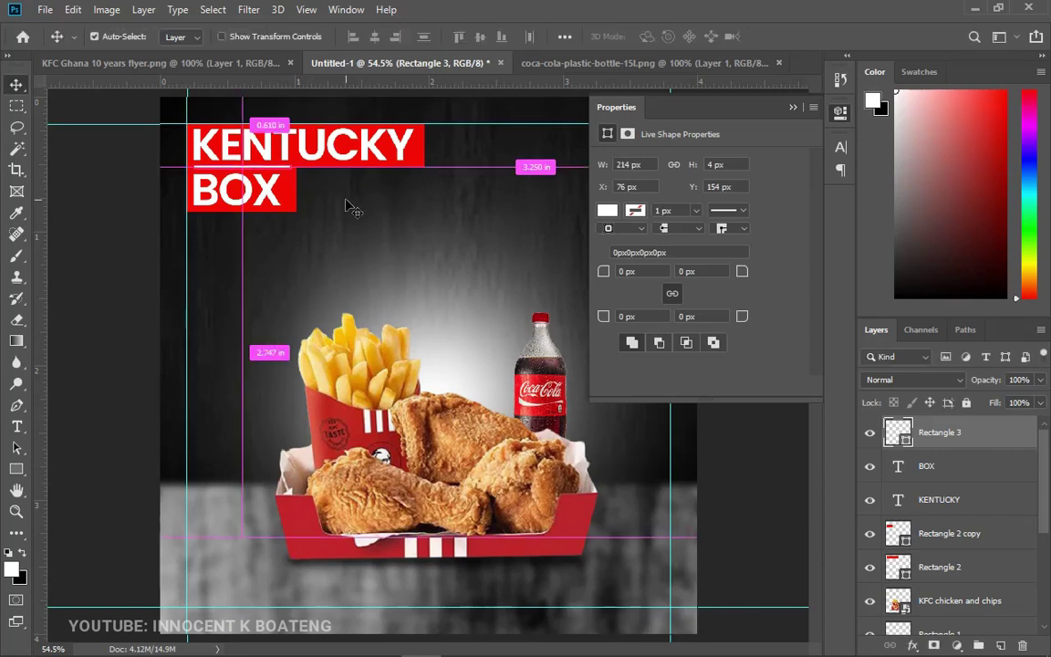
{"action": "left_click_drag", "start_coordinate": [347, 204], "coordinate": [319, 224]}
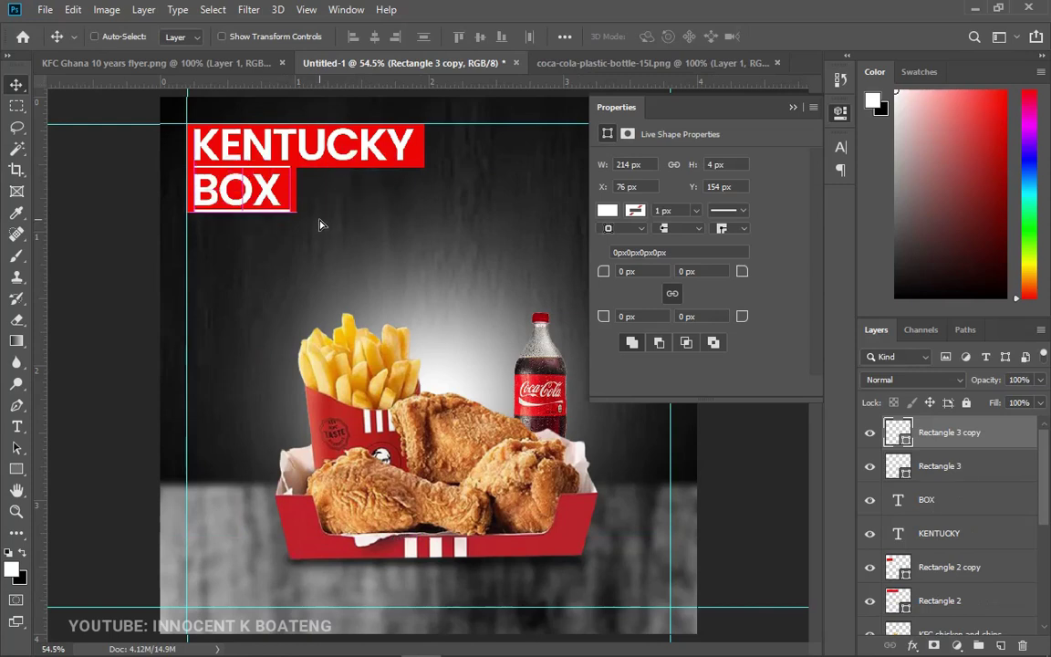
Stretch the red block behind BOX slightly taller downward, then select the BOX layer.
{"action": "right_click", "coordinate": [279, 182]}
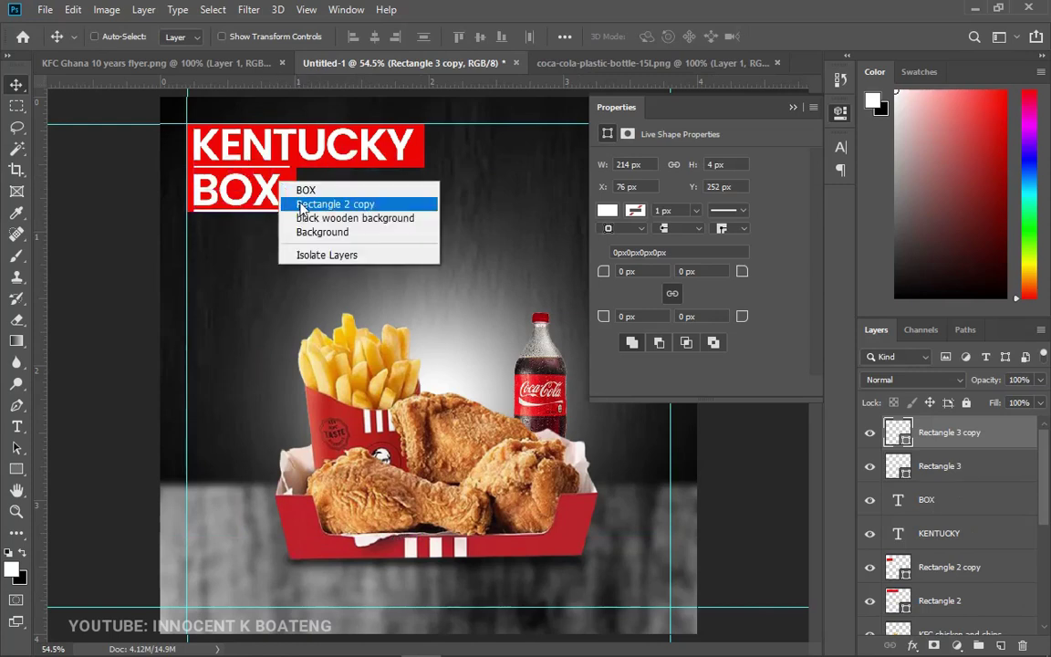
{"action": "left_click", "coordinate": [302, 204]}
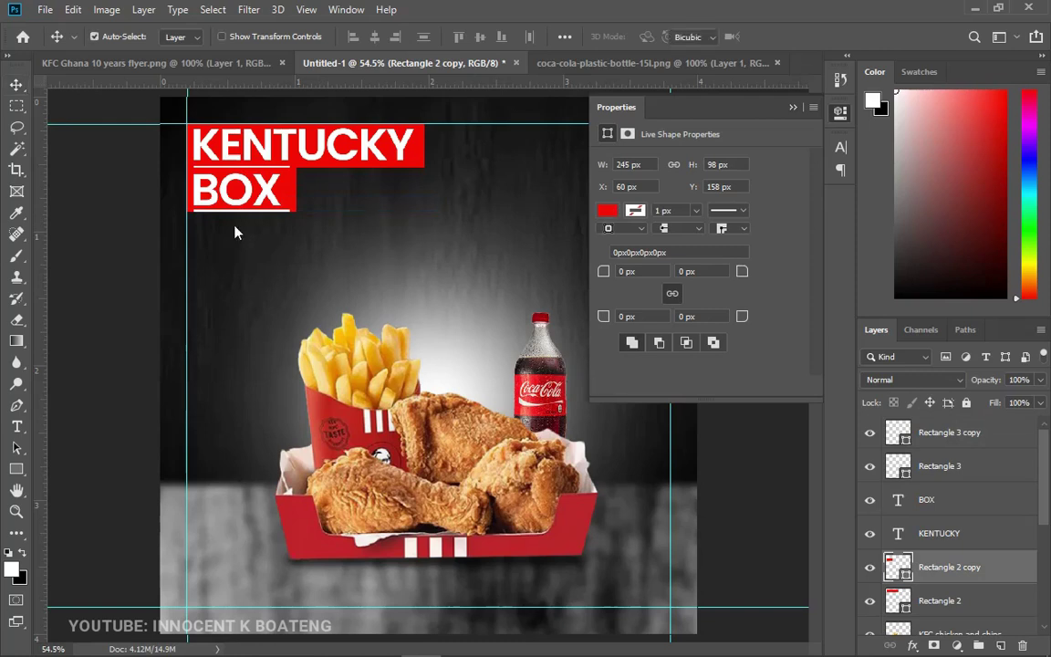
{"action": "key", "text": "ctrl+t"}
{"action": "left_click_drag", "start_coordinate": [241, 212], "coordinate": [243, 221]}
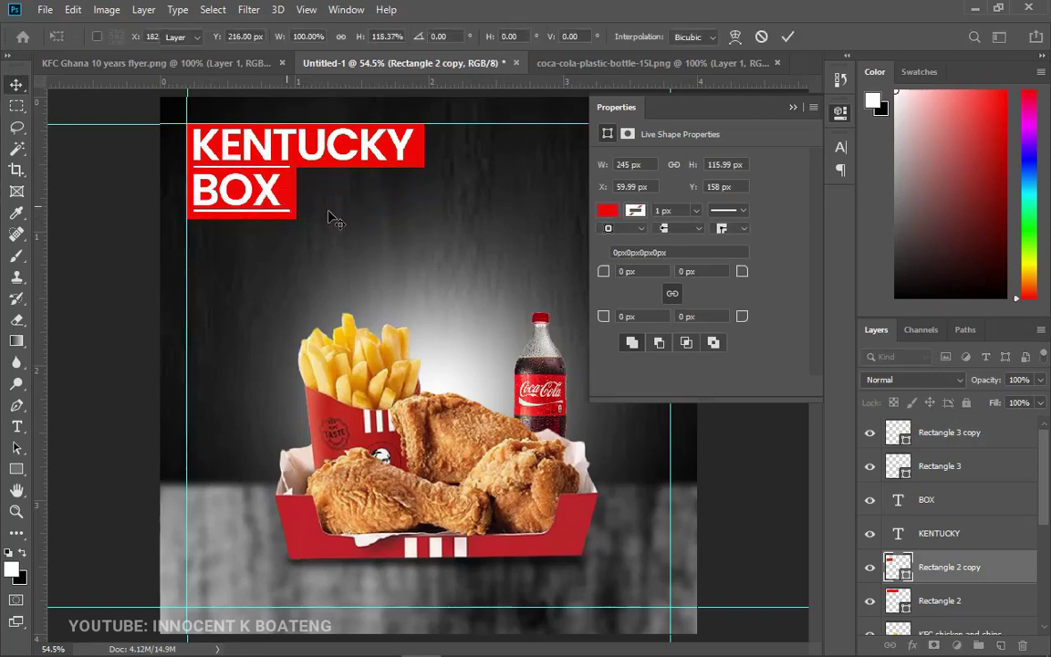
{"action": "key", "text": "Return"}
{"action": "left_click", "coordinate": [793, 107]}
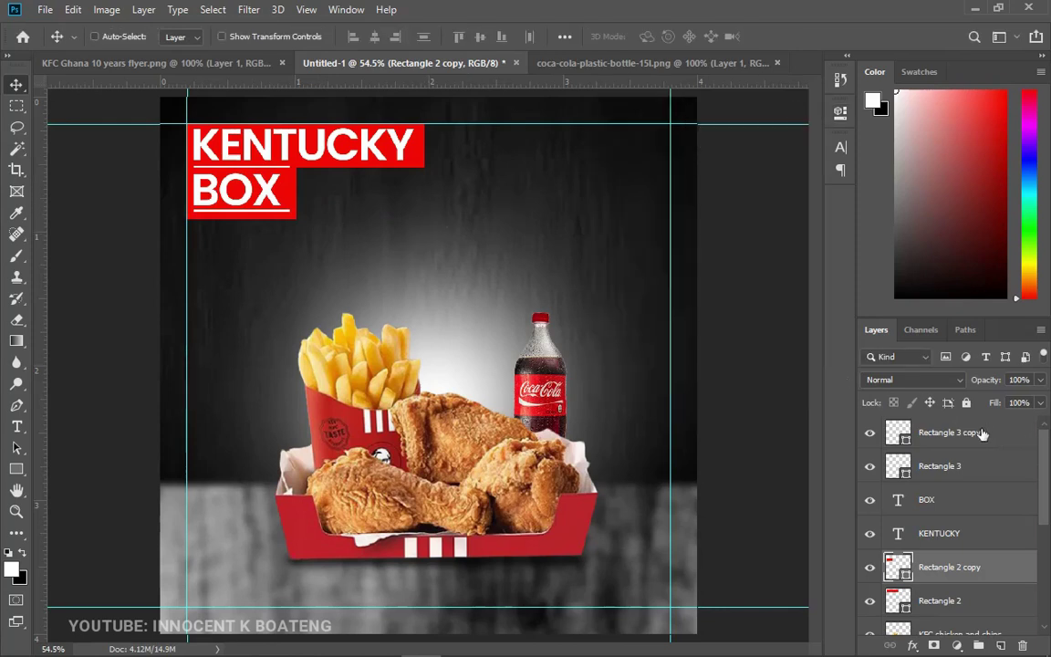
{"action": "left_click", "coordinate": [934, 502]}
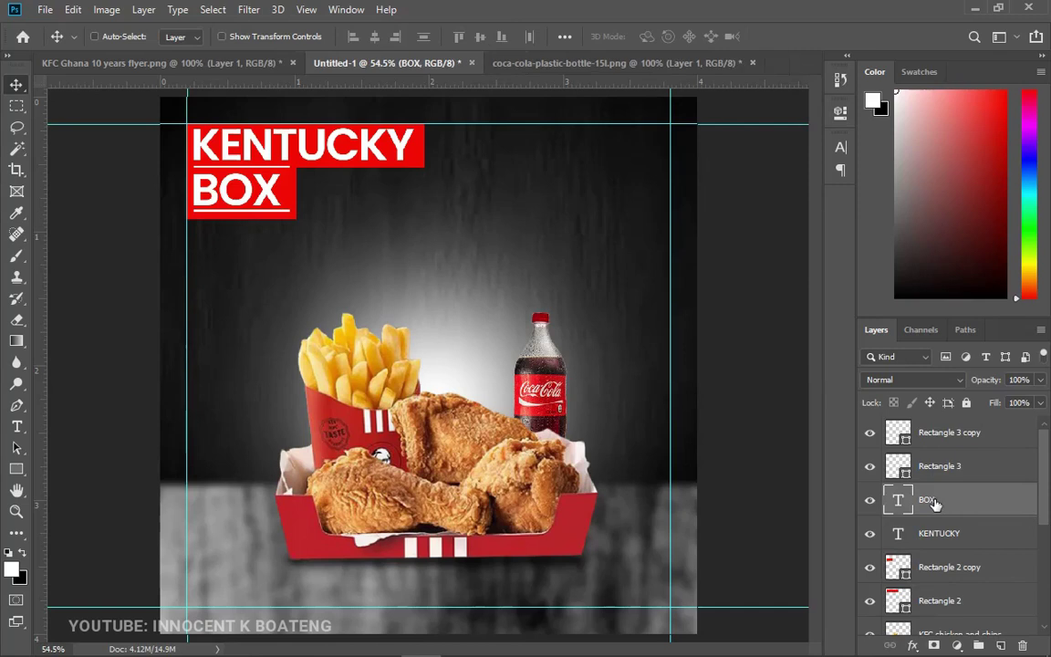
Place a copy of the BOX text just below the red title and select its word for retyping.
{"action": "key", "text": "ctrl+j"}
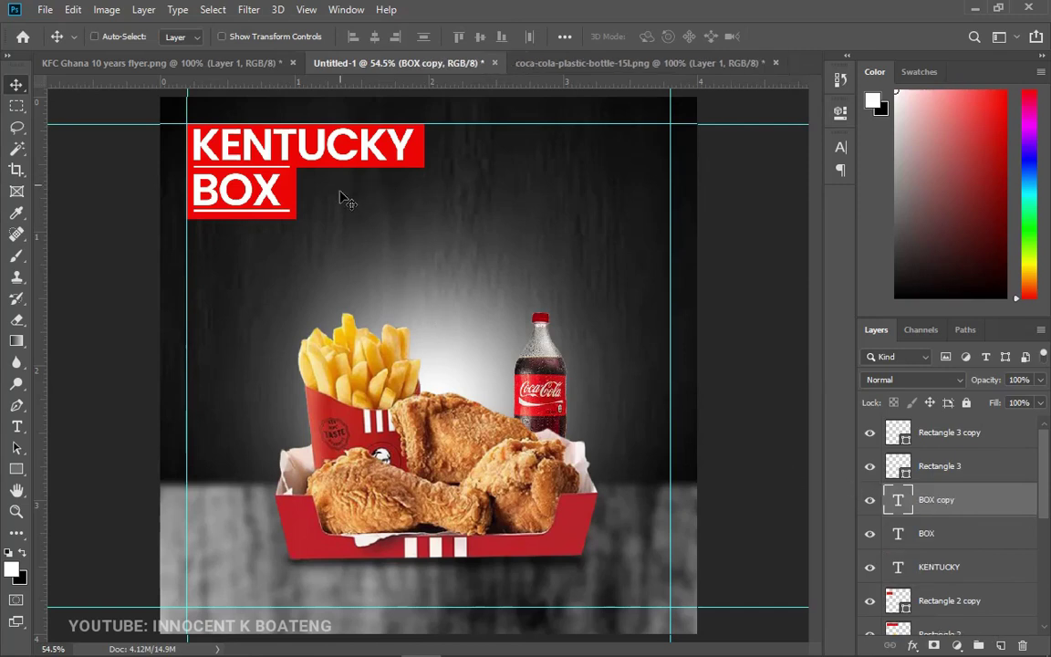
{"action": "left_click_drag", "start_coordinate": [345, 197], "coordinate": [338, 267]}
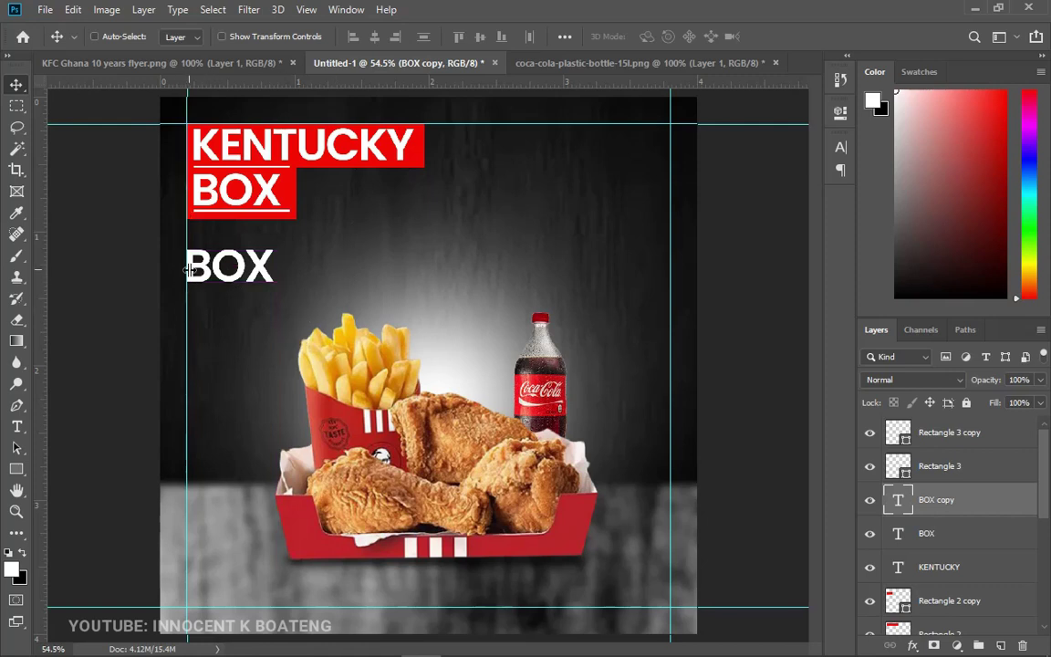
{"action": "left_click_drag", "start_coordinate": [192, 270], "coordinate": [192, 254]}
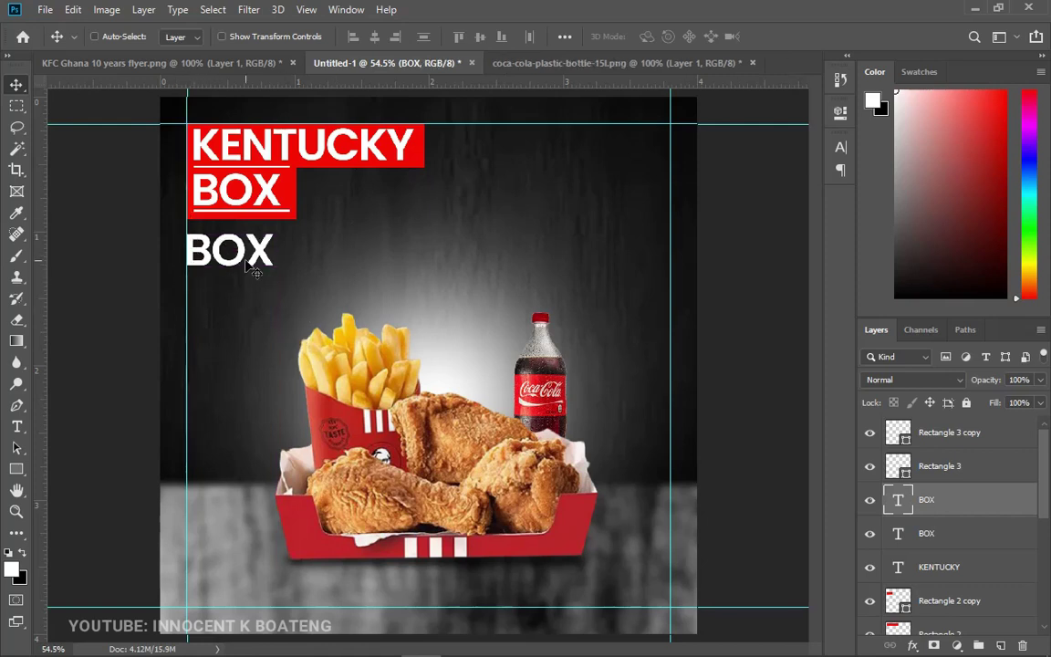
{"action": "key", "text": "t"}
{"action": "double_click", "coordinate": [246, 263]}
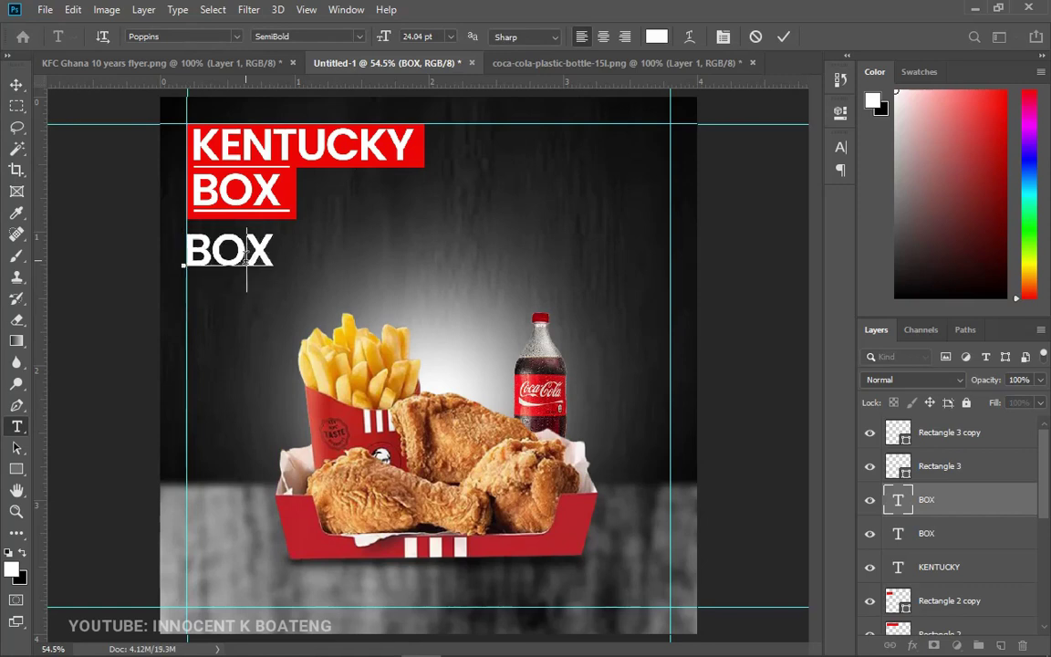
Retype the copy as GHC, shrink it to about 46%, and duplicate it to its right.
{"action": "type", "text": "GHC"}
{"action": "left_click", "coordinate": [17, 85]}
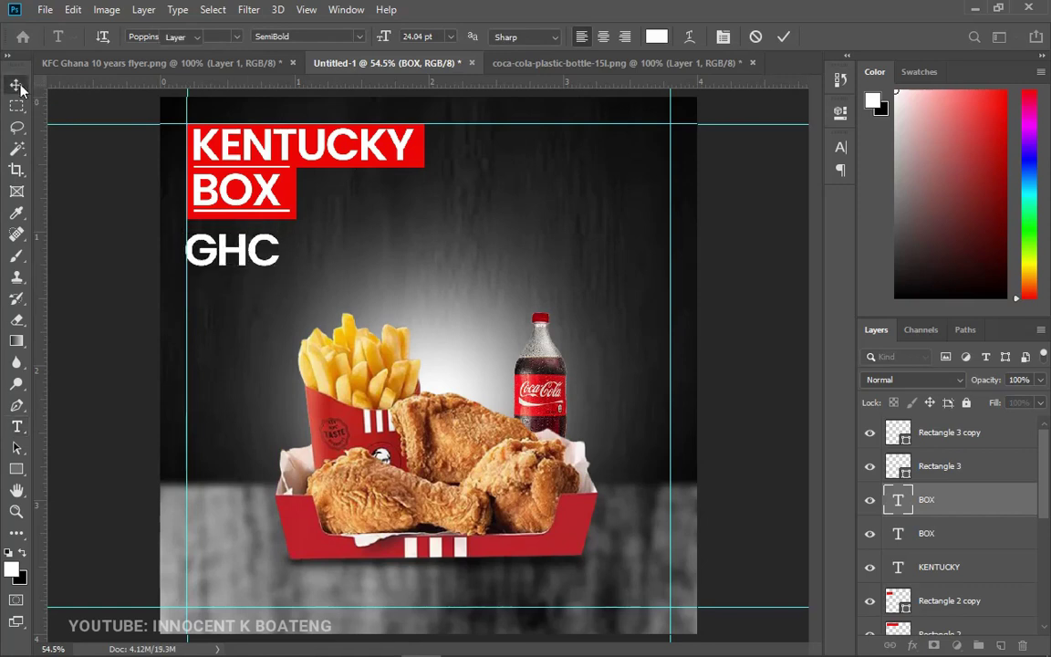
{"action": "key", "text": "ctrl+t"}
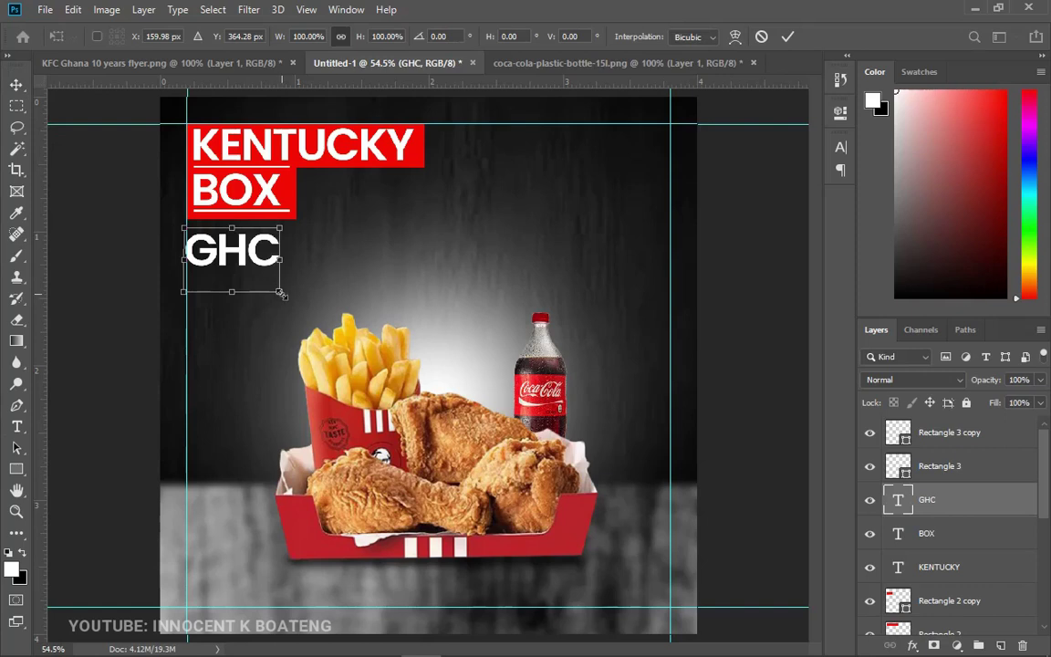
{"action": "left_click_drag", "start_coordinate": [279, 292], "coordinate": [230, 255]}
{"action": "key", "text": "Return"}
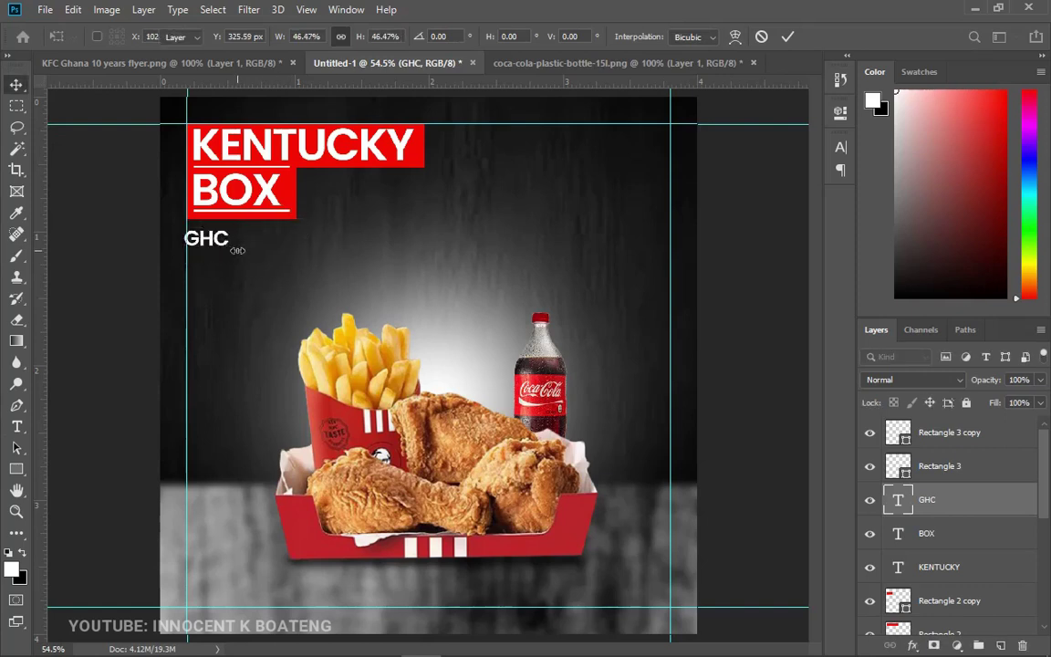
{"action": "left_click_drag", "start_coordinate": [236, 256], "coordinate": [283, 260]}
{"action": "key", "text": "ctrl"}
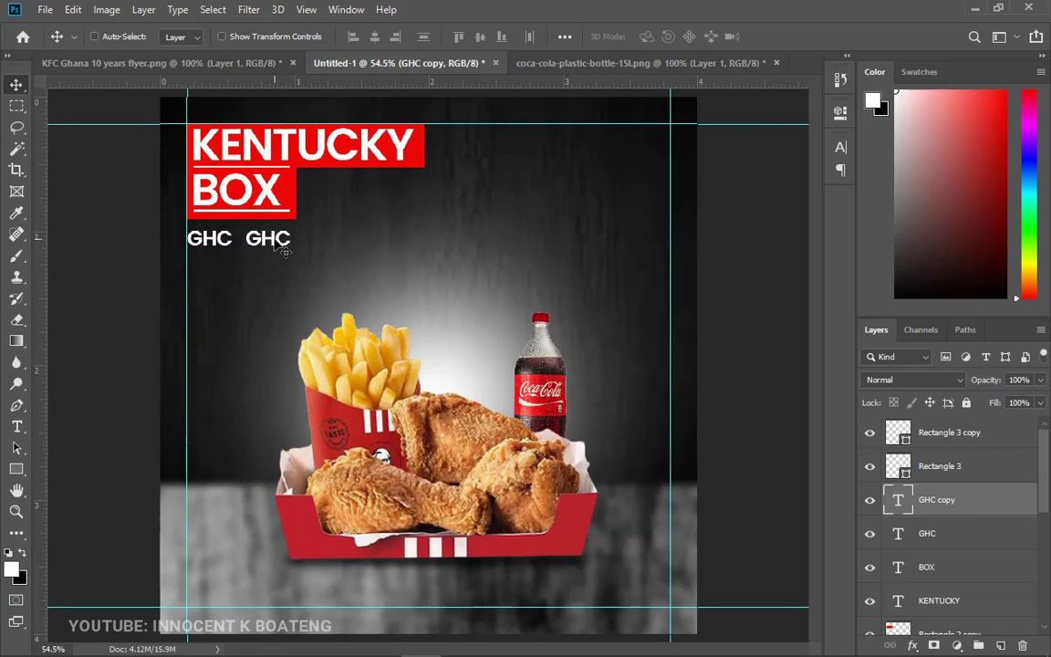
Change the second GHC to 29 and enlarge it to about 430% as the price.
{"action": "double_click", "coordinate": [274, 240]}
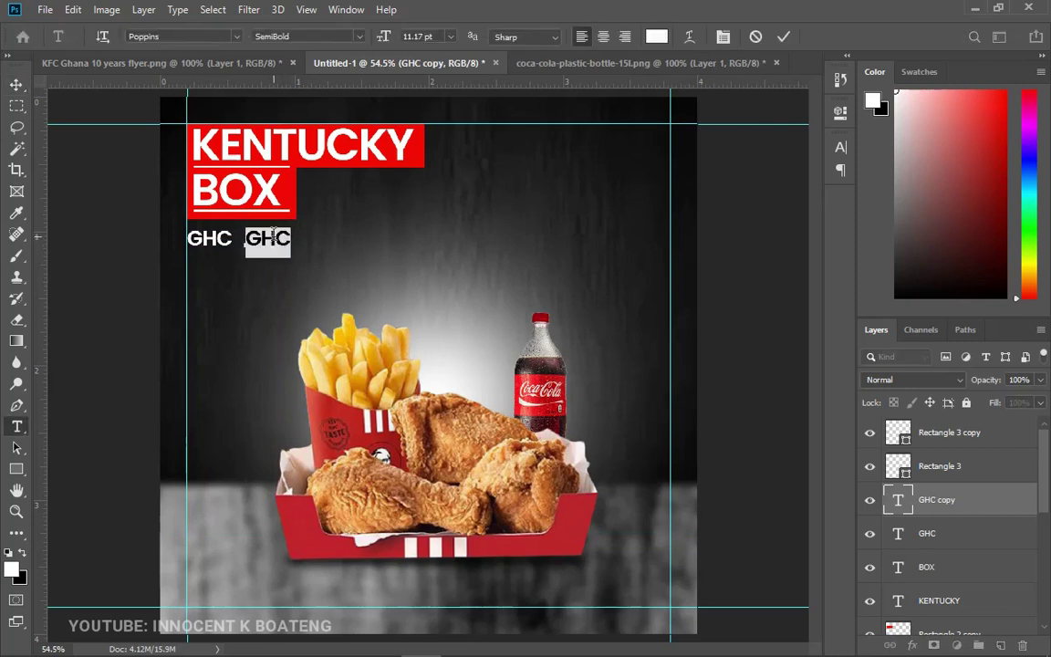
{"action": "type", "text": "29"}
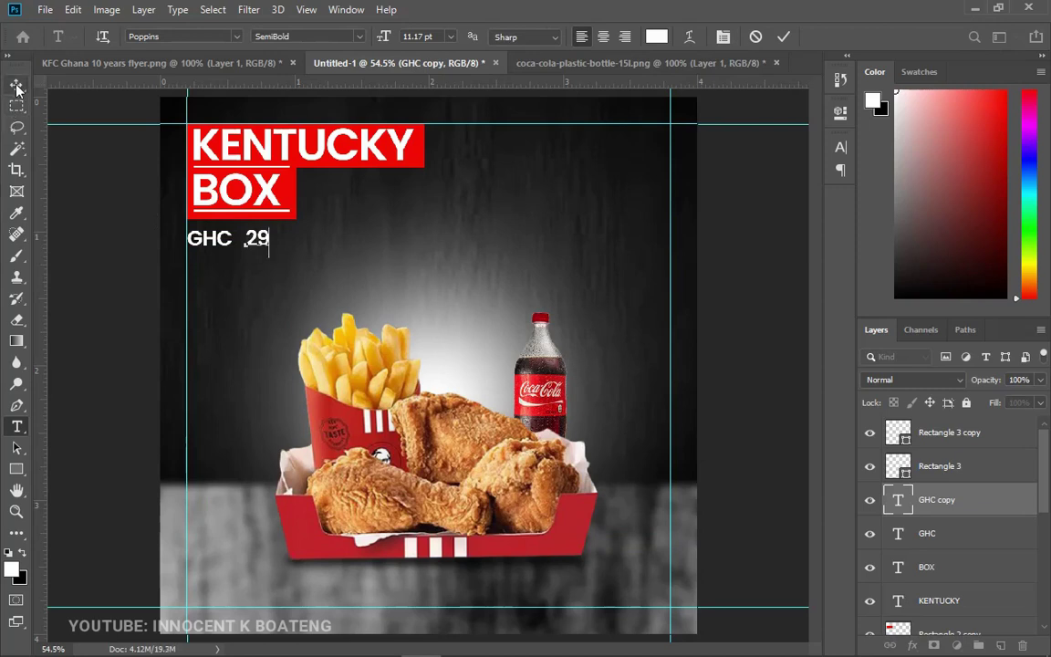
{"action": "left_click", "coordinate": [16, 84]}
{"action": "key", "text": "ctrl+t"}
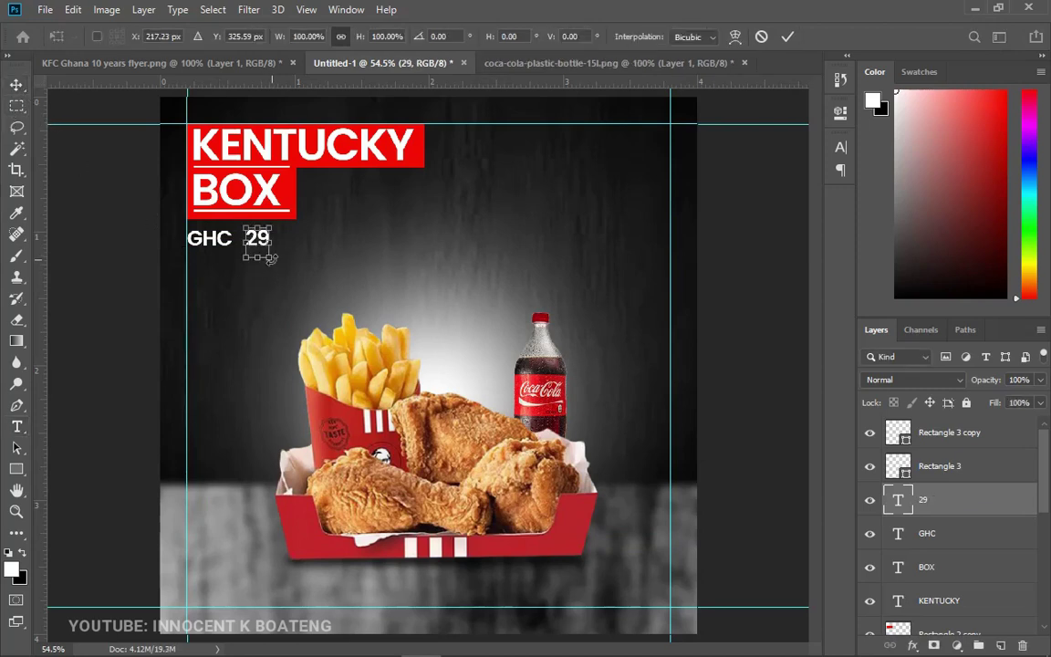
{"action": "left_click_drag", "start_coordinate": [265, 255], "coordinate": [305, 299]}
{"action": "key", "text": "Return"}
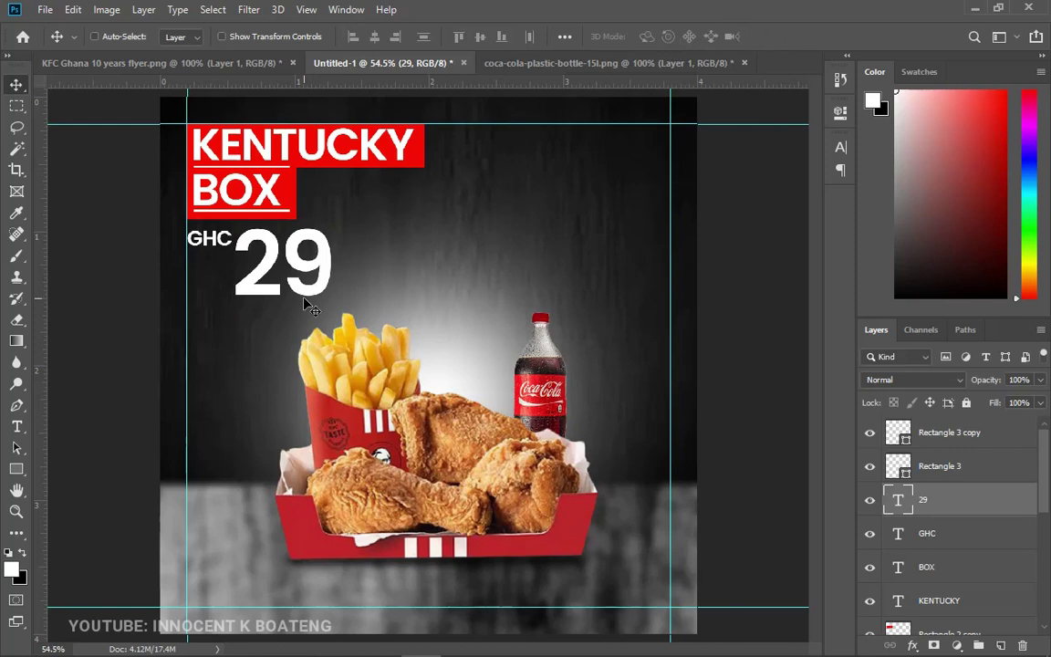
Duplicate the GHC text layer to hold the item list to the right of 29.
{"action": "right_click", "coordinate": [214, 242]}
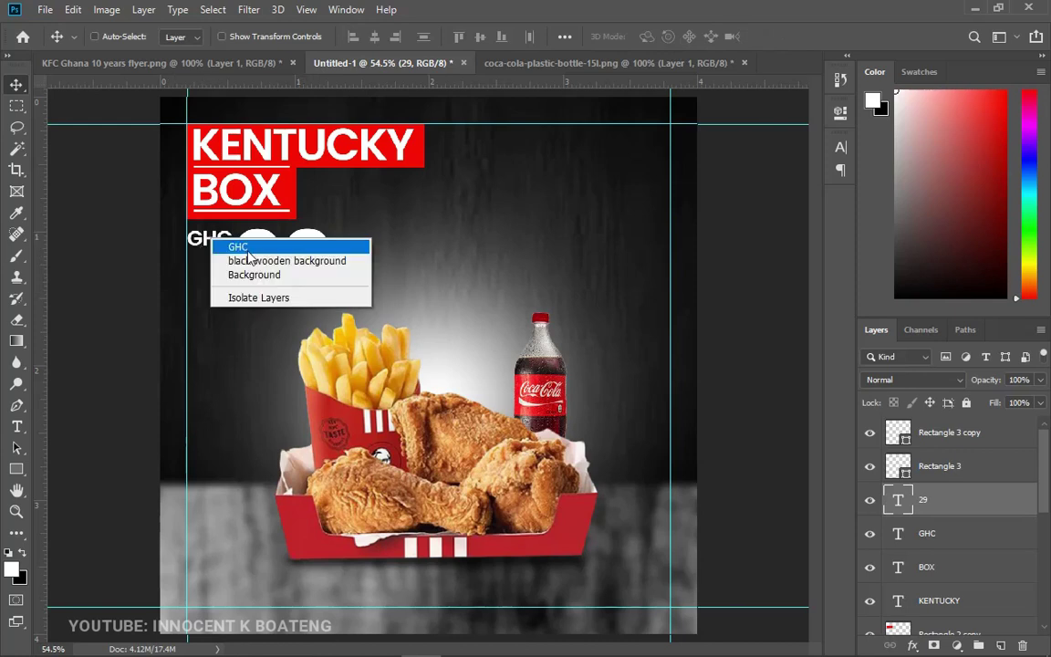
{"action": "left_click", "coordinate": [239, 246]}
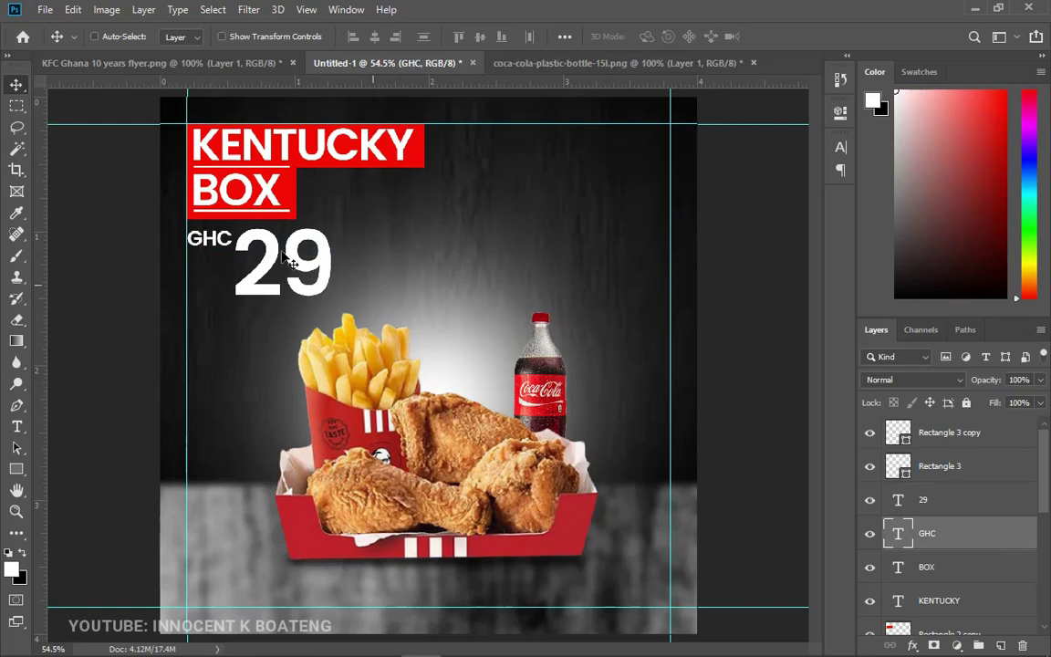
{"action": "key", "text": "ctrl+j"}
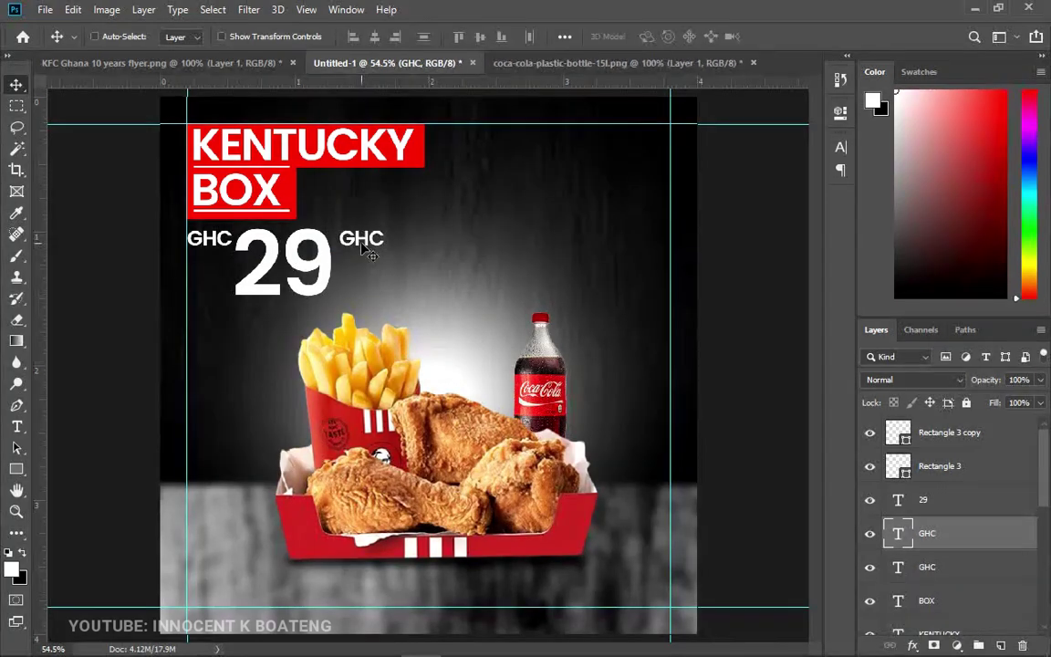
{"action": "key", "text": "t"}
{"action": "double_click", "coordinate": [365, 241]}
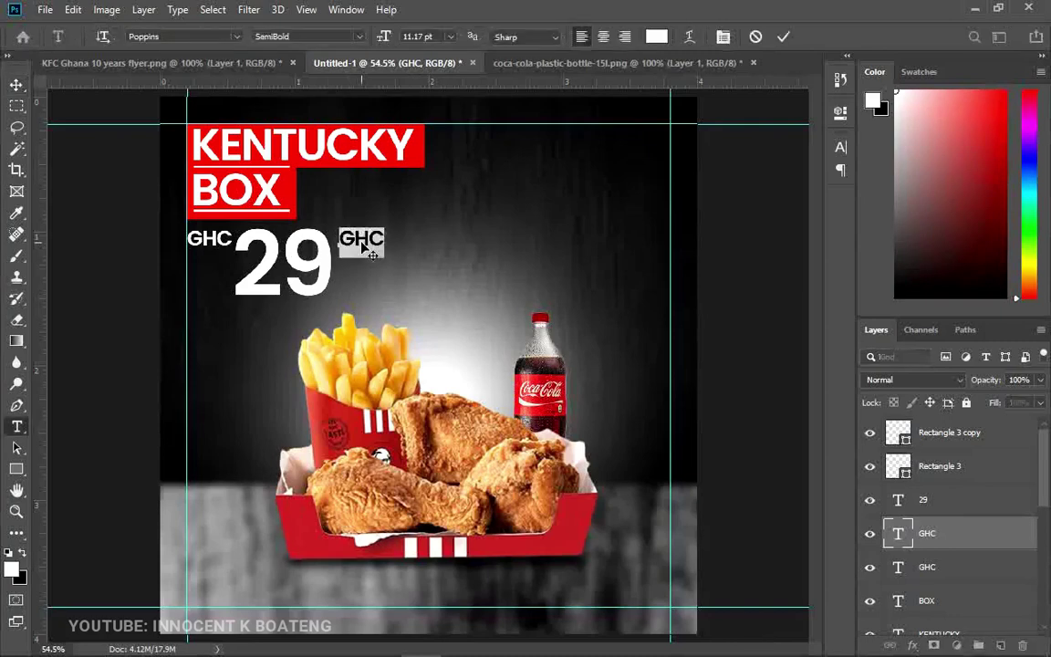
{"action": "left_click", "coordinate": [247, 64]}
{"action": "key", "text": "v"}
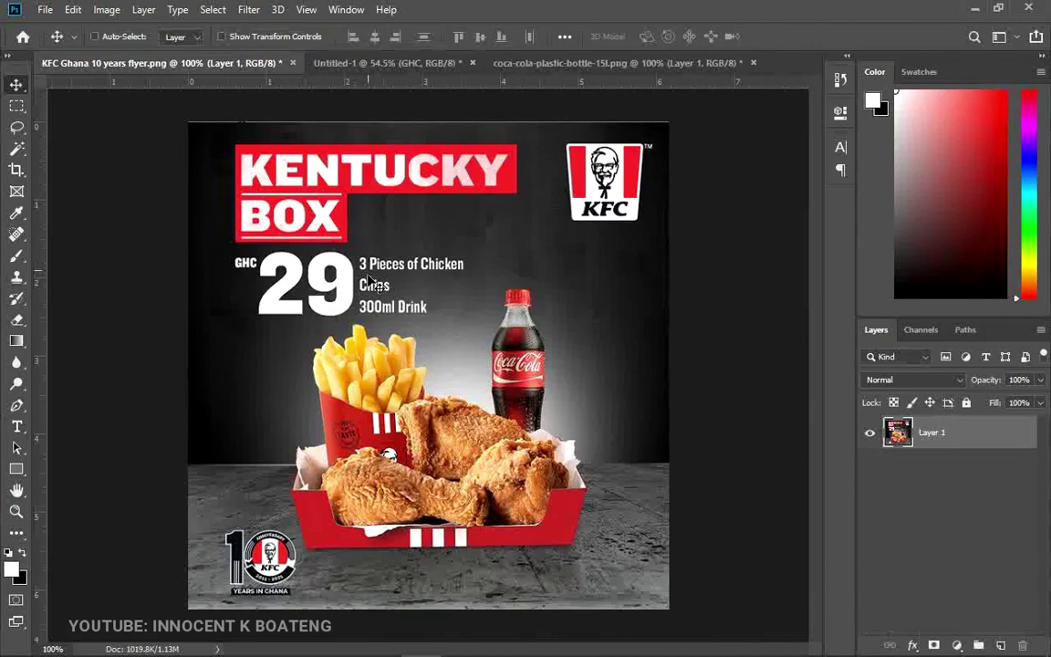
{"action": "left_click", "coordinate": [426, 67]}
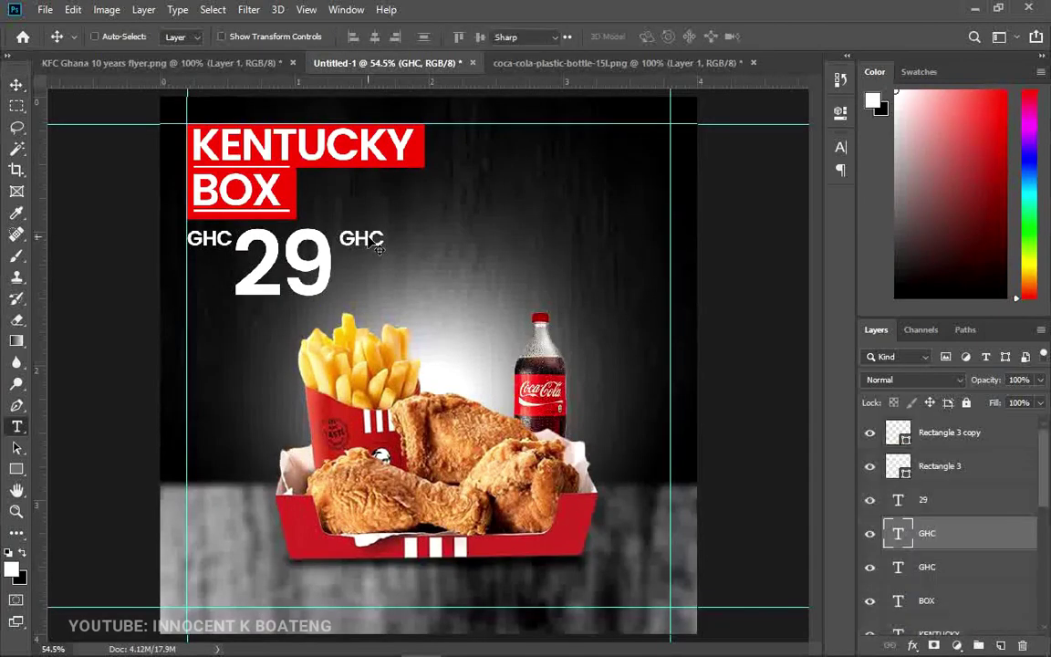
Replace it with the list '3 Pieces of Chicken', 'Chips', '300ml Drink' in Medium weight.
{"action": "double_click", "coordinate": [368, 235]}
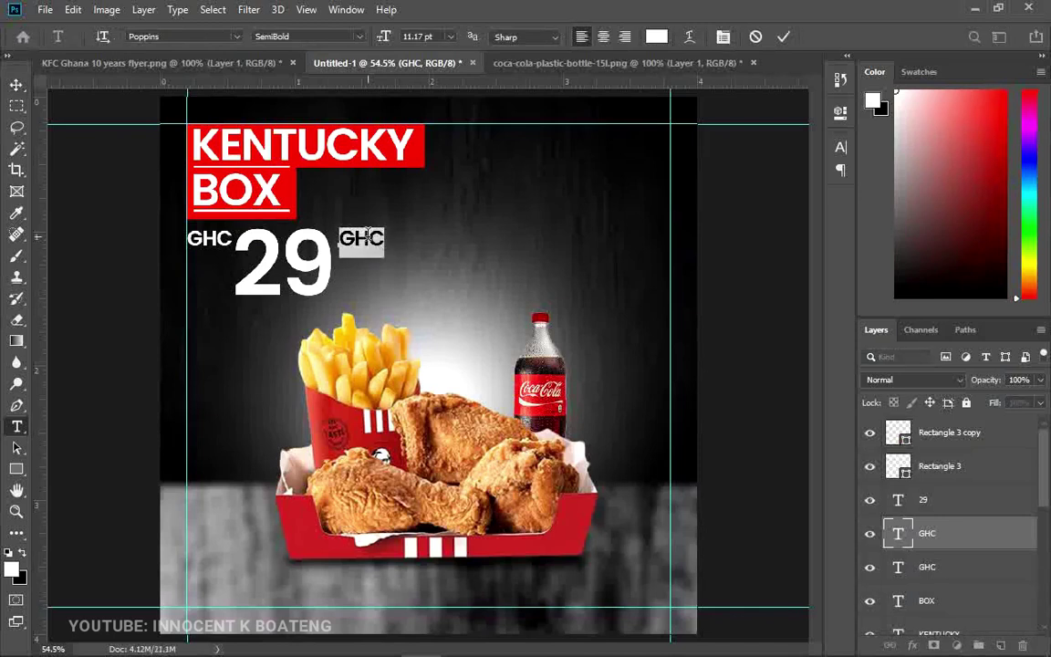
{"action": "type", "text": "3 Pieces of Chicken Chips 300ml Drink"}
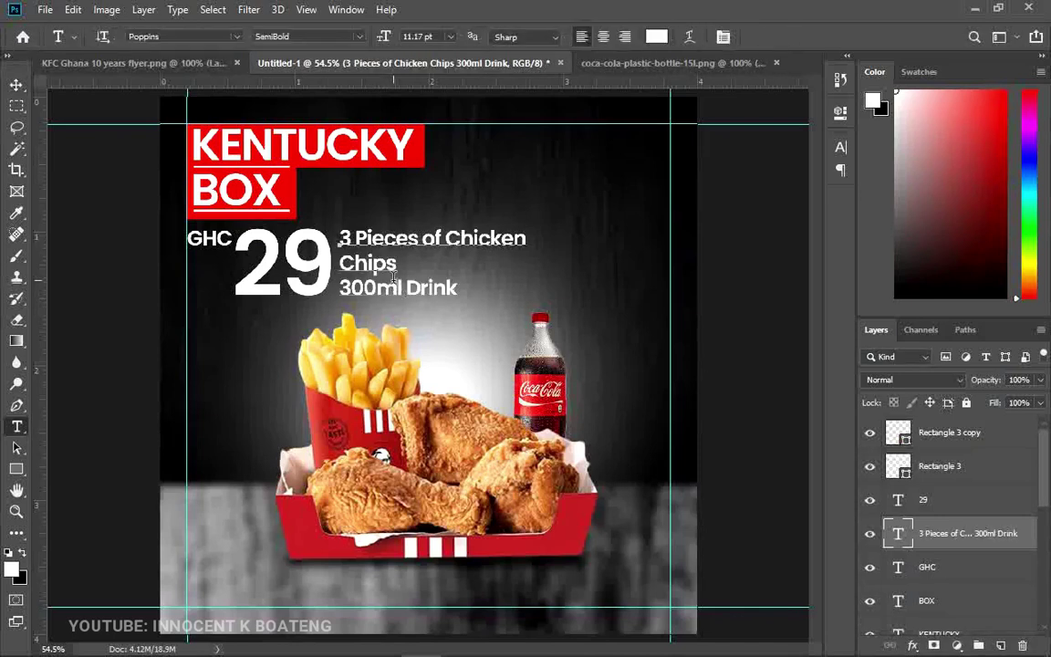
{"action": "key", "text": "ctrl+a"}
{"action": "left_click", "coordinate": [325, 36]}
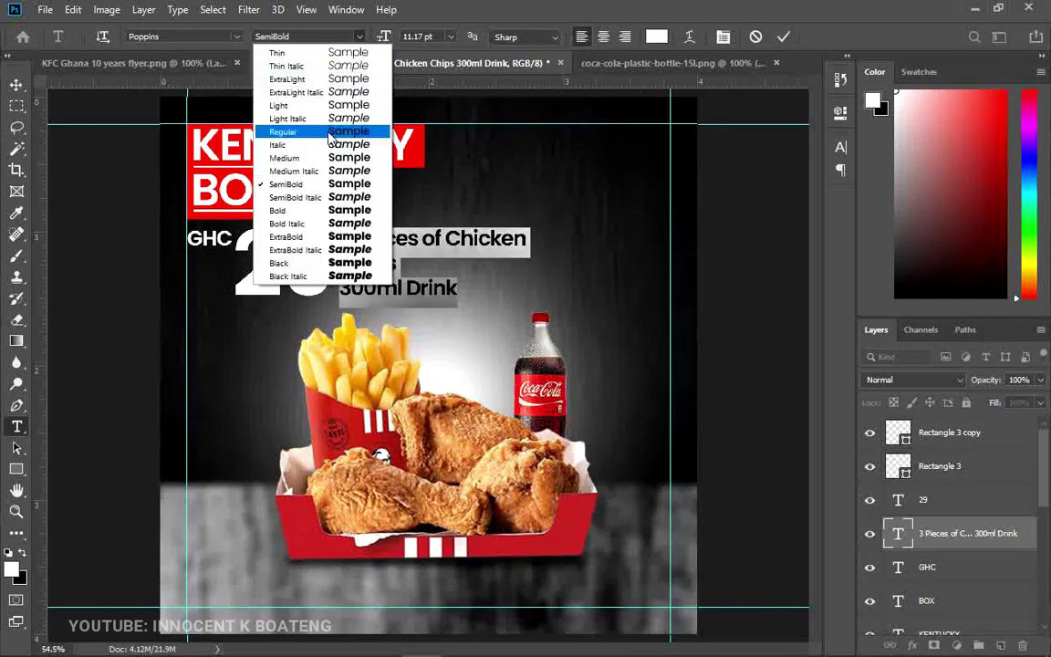
{"action": "left_click", "coordinate": [333, 158]}
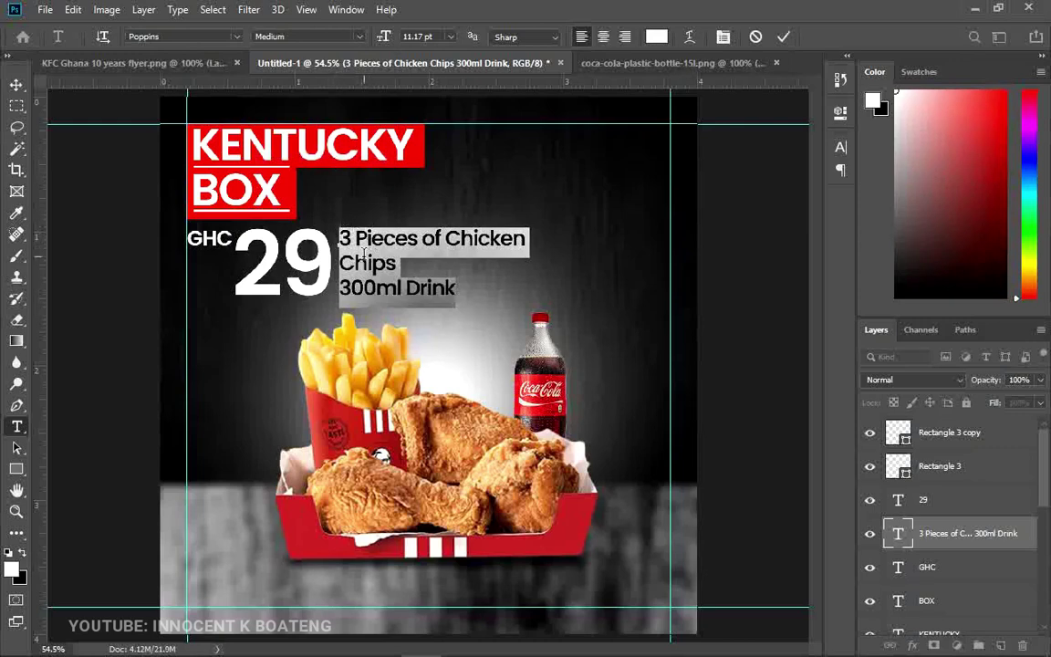
{"action": "left_click", "coordinate": [180, 62]}
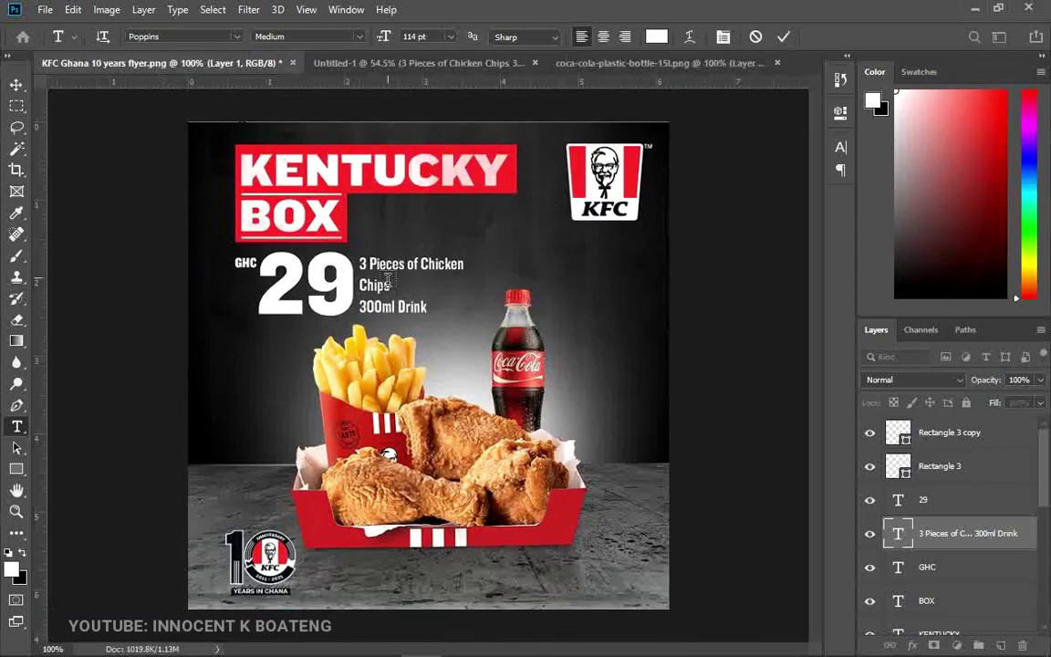
{"action": "left_click", "coordinate": [417, 64]}
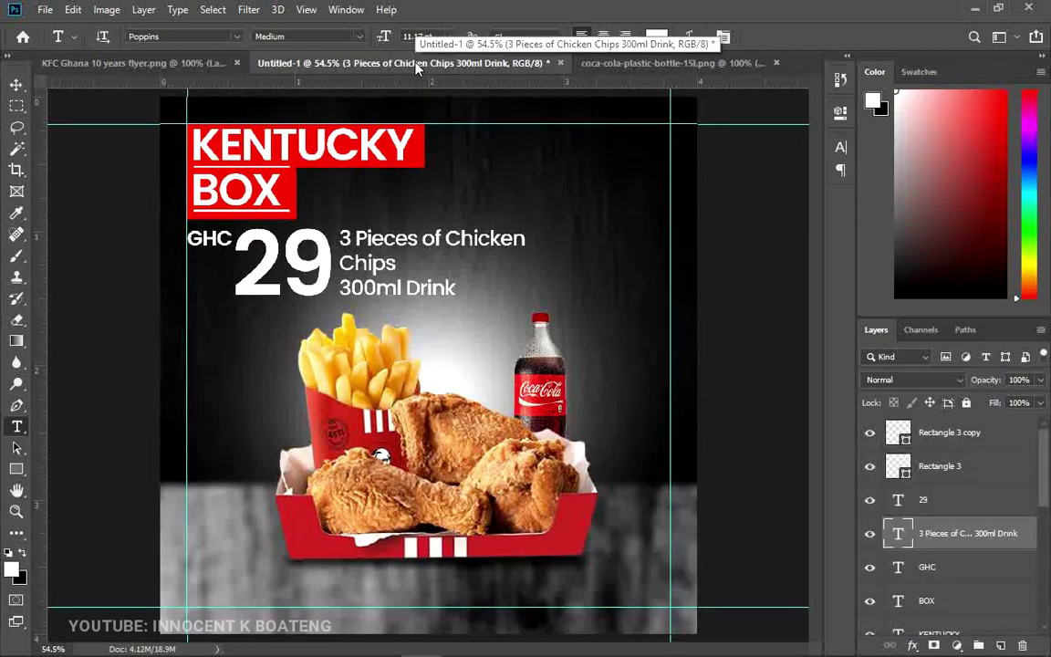
{"action": "key", "text": "v"}
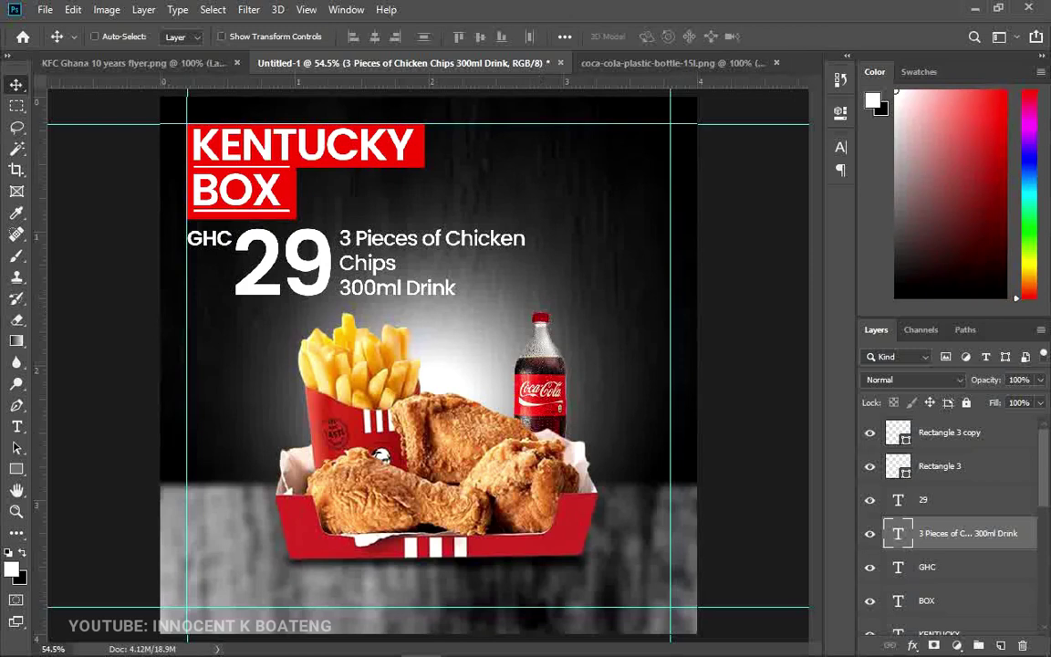
Place the KFC logo file, scale it to 25%, and position it in the top-right corner.
{"action": "mouse_move", "coordinate": [421, 652]}
{"action": "left_click", "coordinate": [260, 642]}
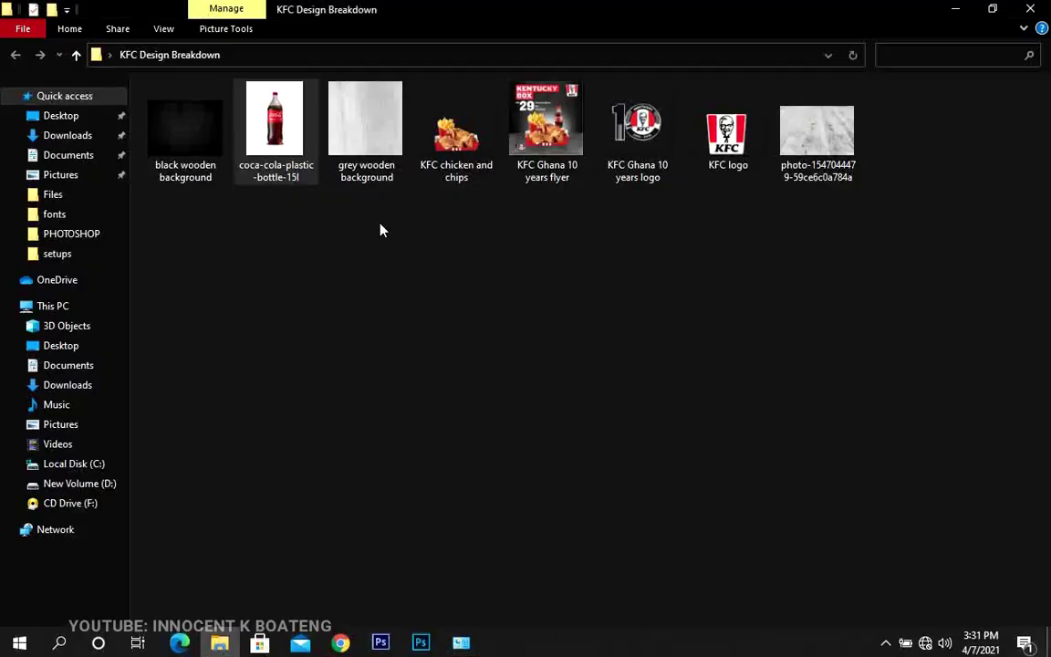
{"action": "left_click", "coordinate": [726, 151]}
{"action": "left_click_drag", "start_coordinate": [654, 301], "coordinate": [429, 347]}
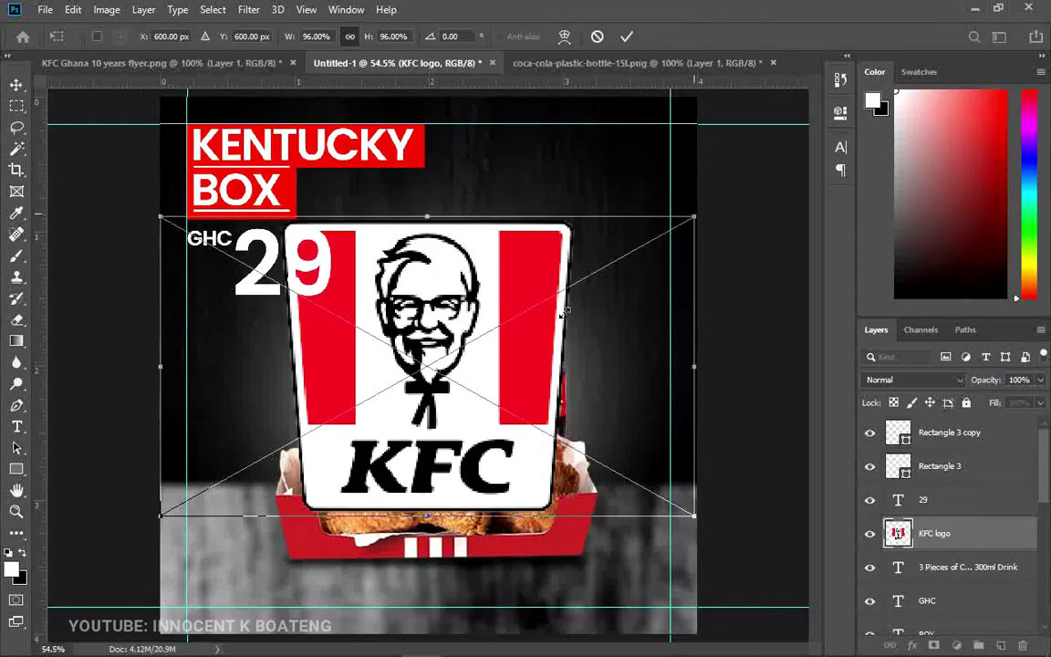
{"action": "left_click_drag", "start_coordinate": [639, 274], "coordinate": [319, 443]}
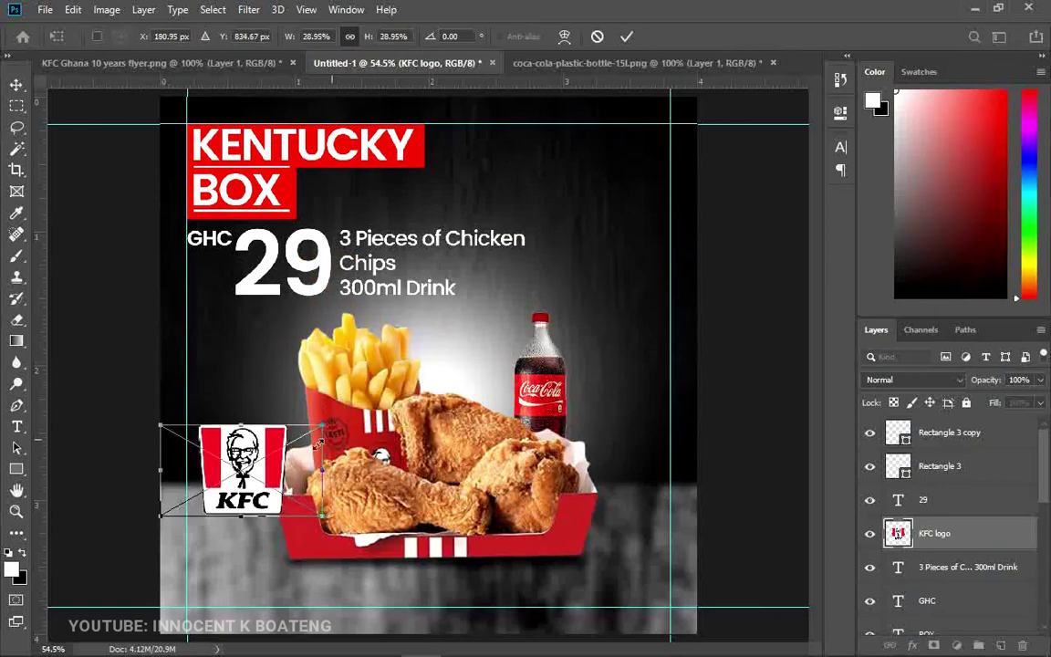
{"action": "left_click_drag", "start_coordinate": [299, 488], "coordinate": [665, 178]}
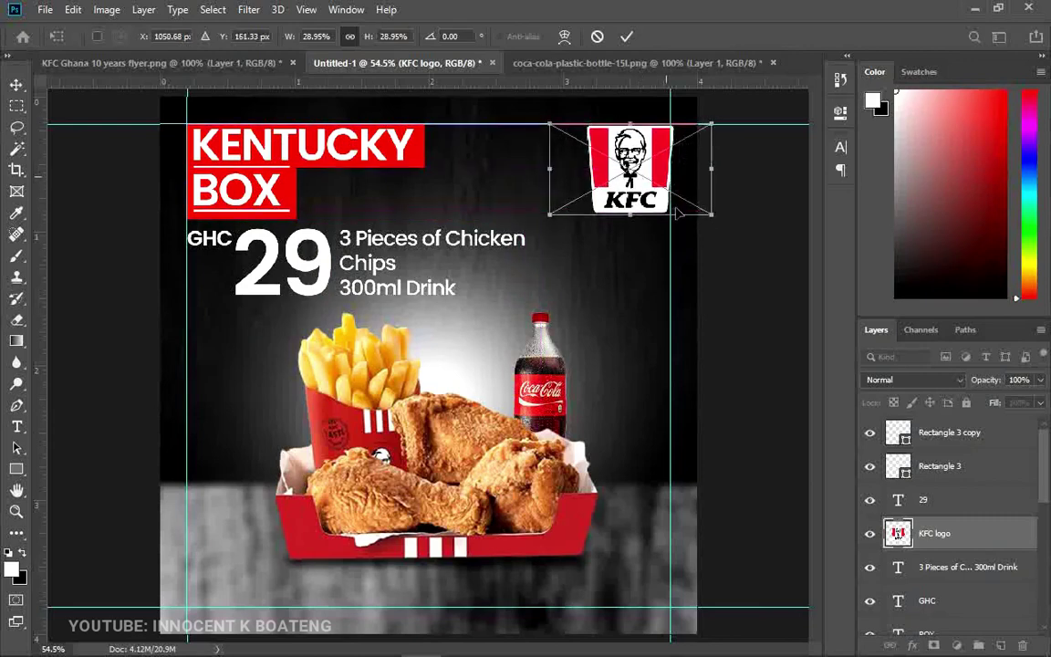
{"action": "left_click_drag", "start_coordinate": [710, 215], "coordinate": [675, 177]}
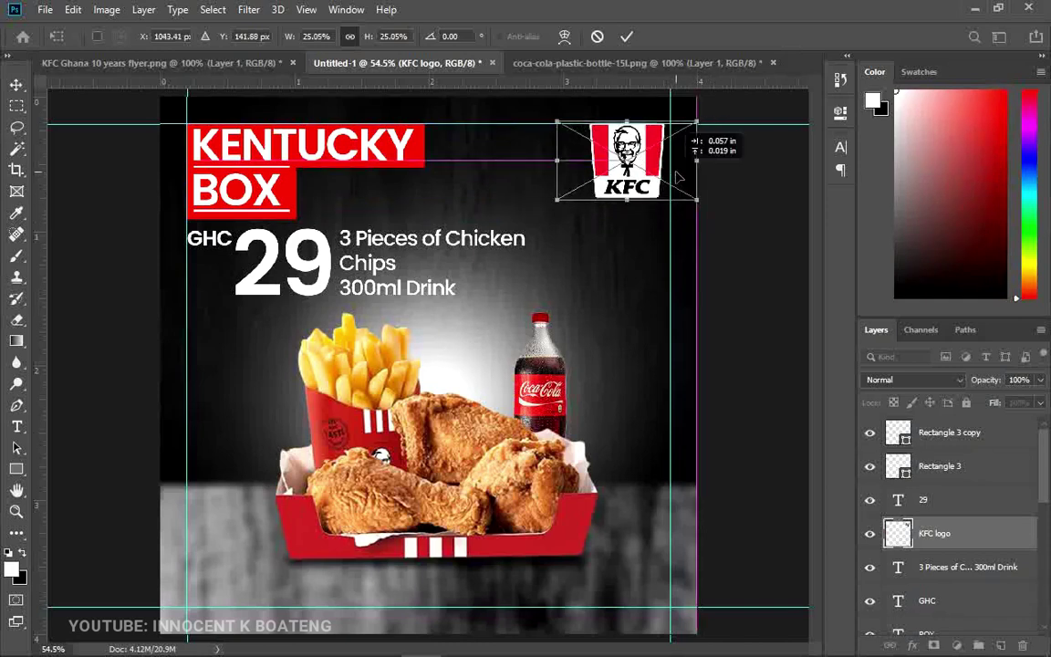
{"action": "left_click_drag", "start_coordinate": [676, 177], "coordinate": [676, 177]}
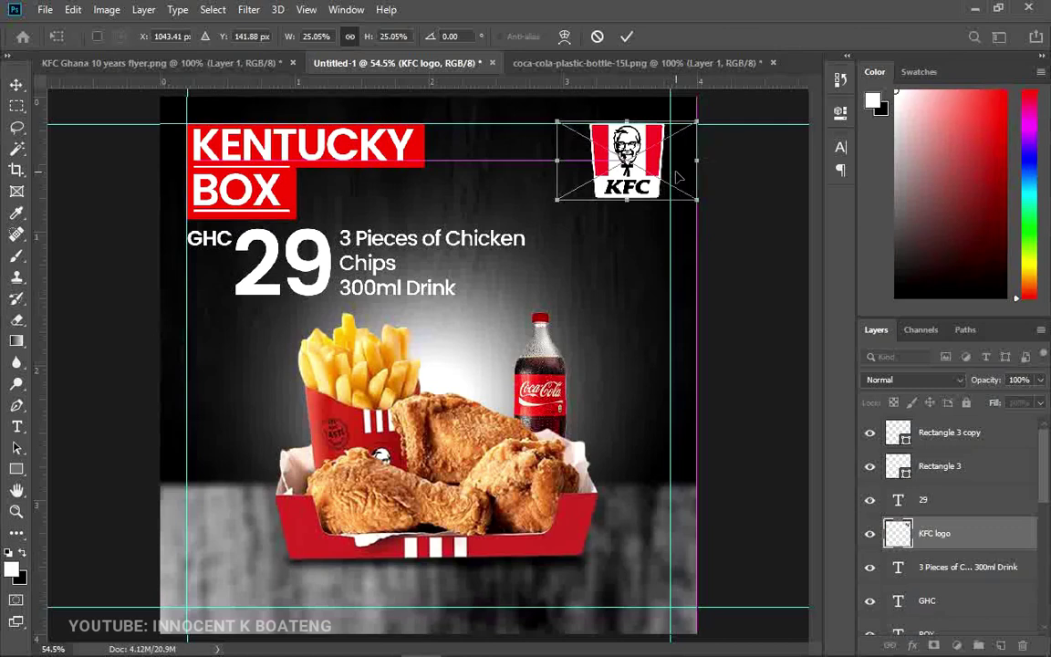
{"action": "key", "text": "Return"}
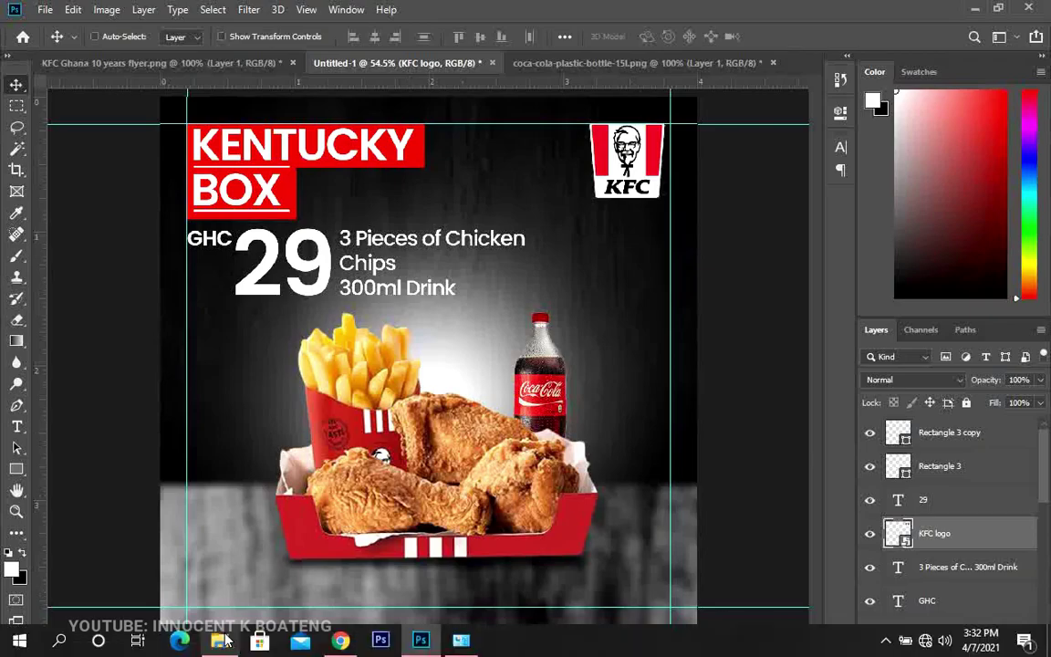
{"action": "left_click", "coordinate": [227, 643]}
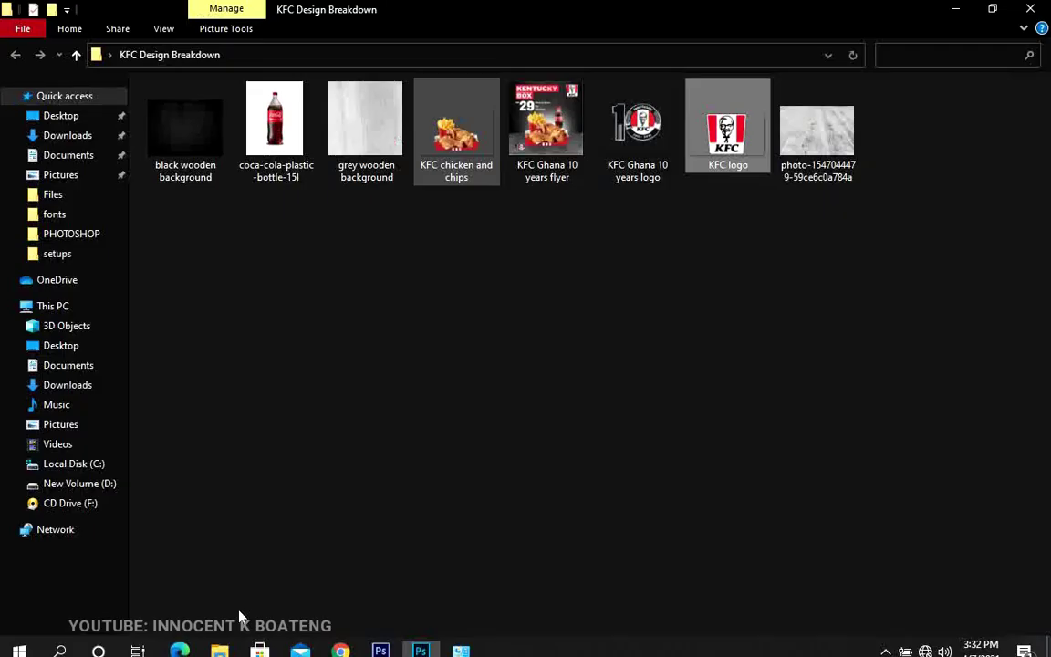
Drag the 'KFC Ghana 10 years logo' file from the design folder onto the flyer canvas.
{"action": "left_click", "coordinate": [629, 162]}
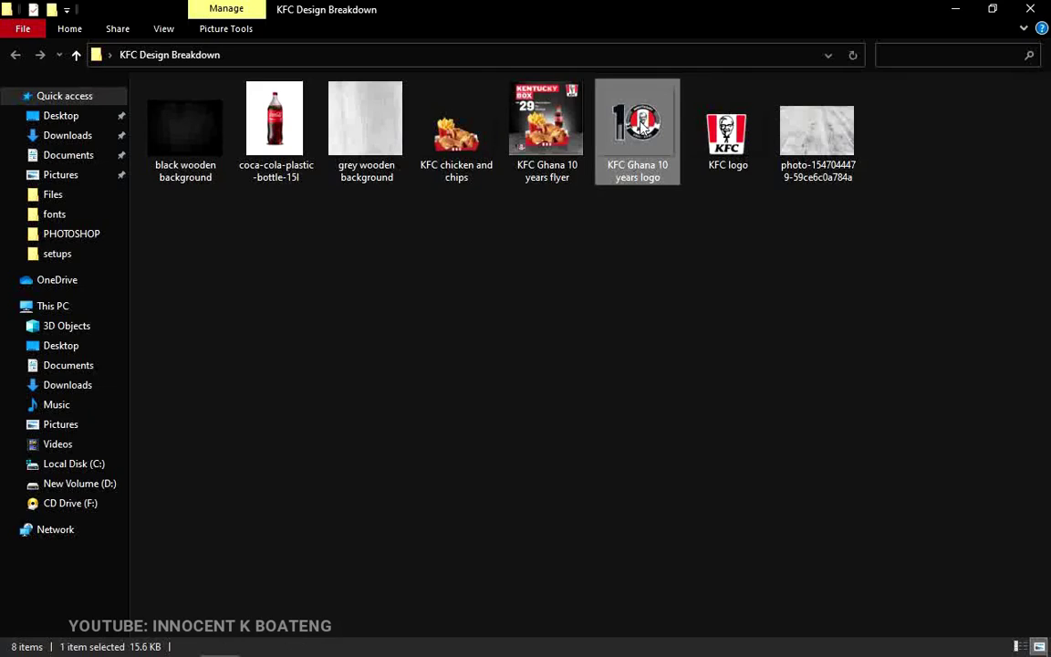
{"action": "left_click_drag", "start_coordinate": [629, 162], "coordinate": [384, 459]}
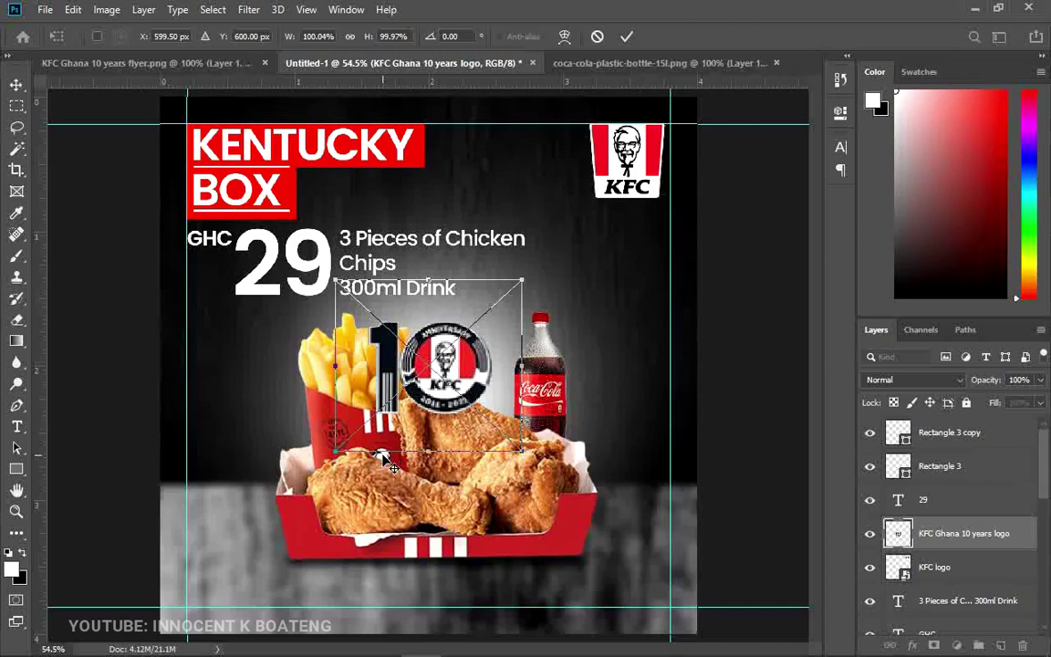
Scale the 10 years logo to about 68% and place it in the flyer's bottom-left corner.
{"action": "left_click_drag", "start_coordinate": [411, 436], "coordinate": [275, 512]}
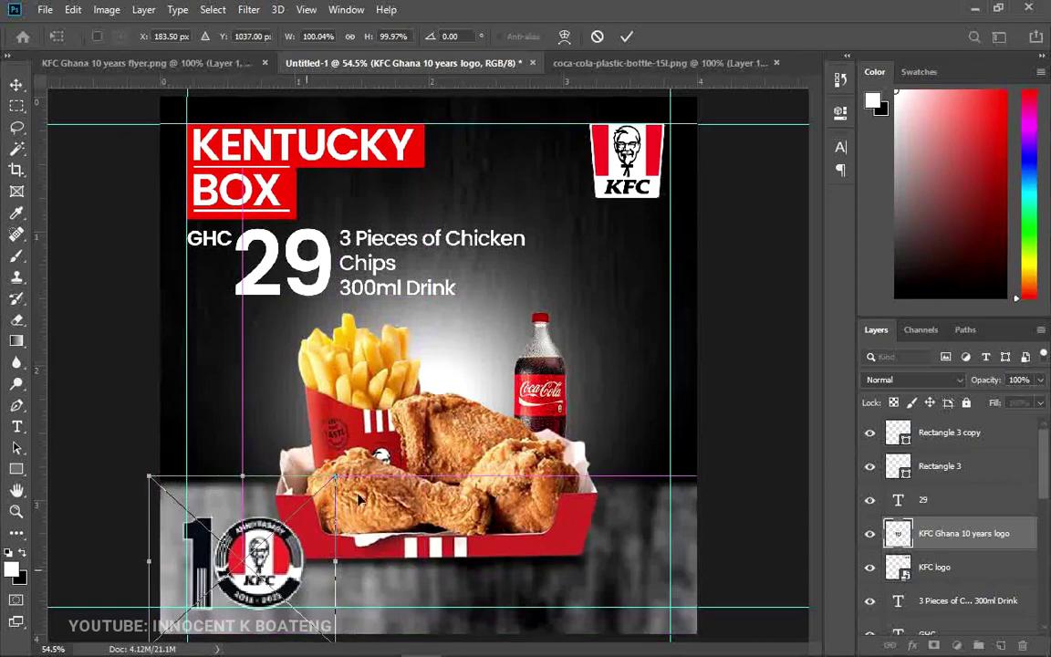
{"action": "left_click_drag", "start_coordinate": [335, 476], "coordinate": [276, 529]}
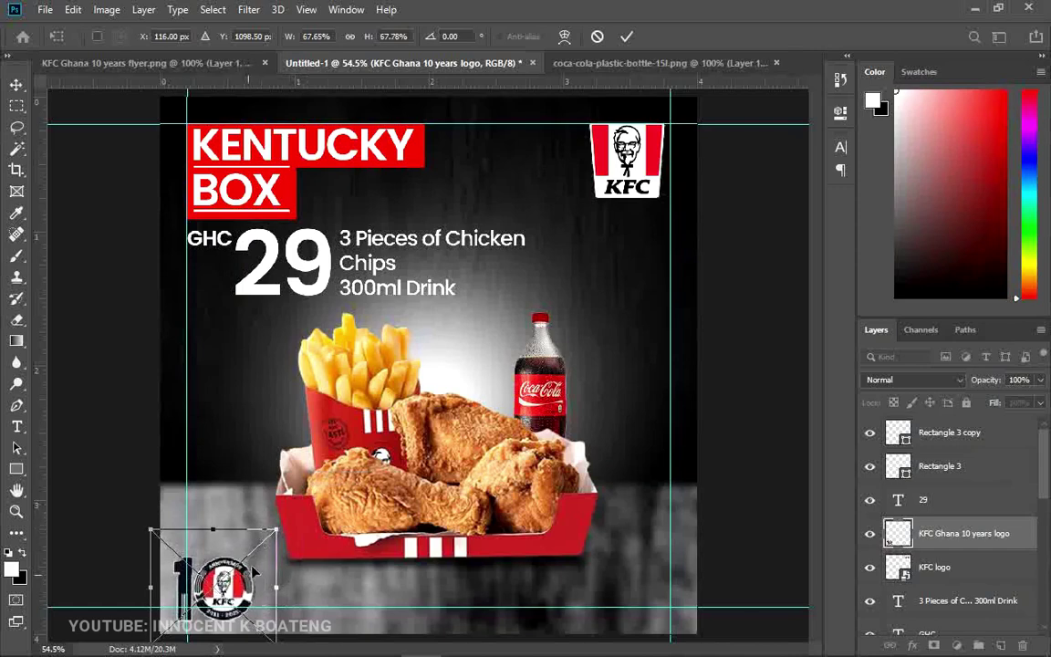
{"action": "left_click_drag", "start_coordinate": [256, 572], "coordinate": [264, 558]}
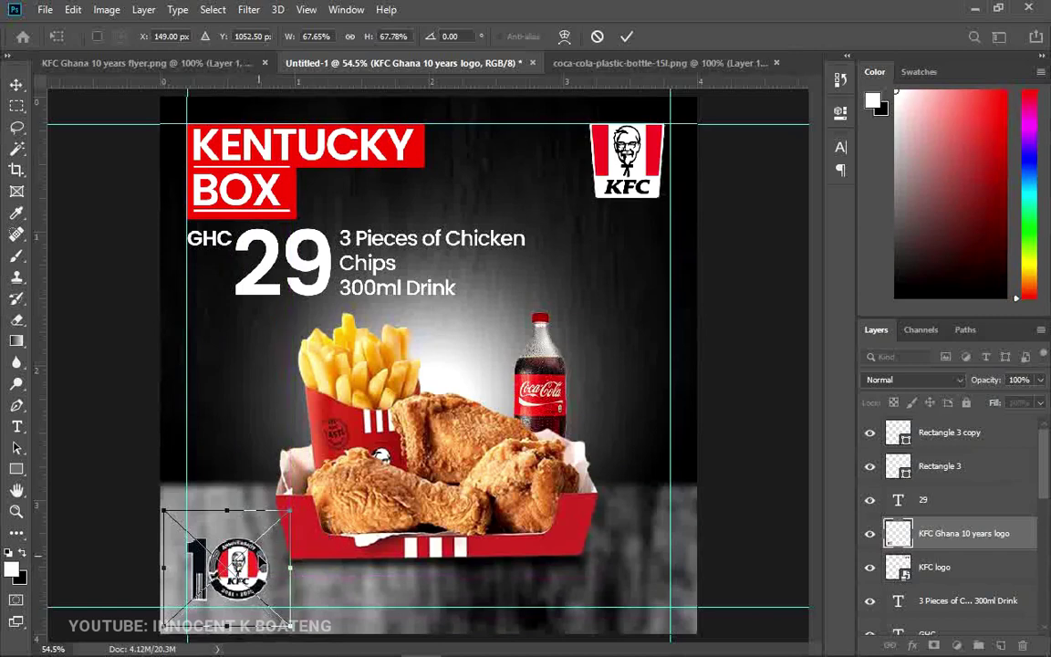
{"action": "key", "text": "Return"}
{"action": "left_click", "coordinate": [263, 573], "text": "ctrl"}
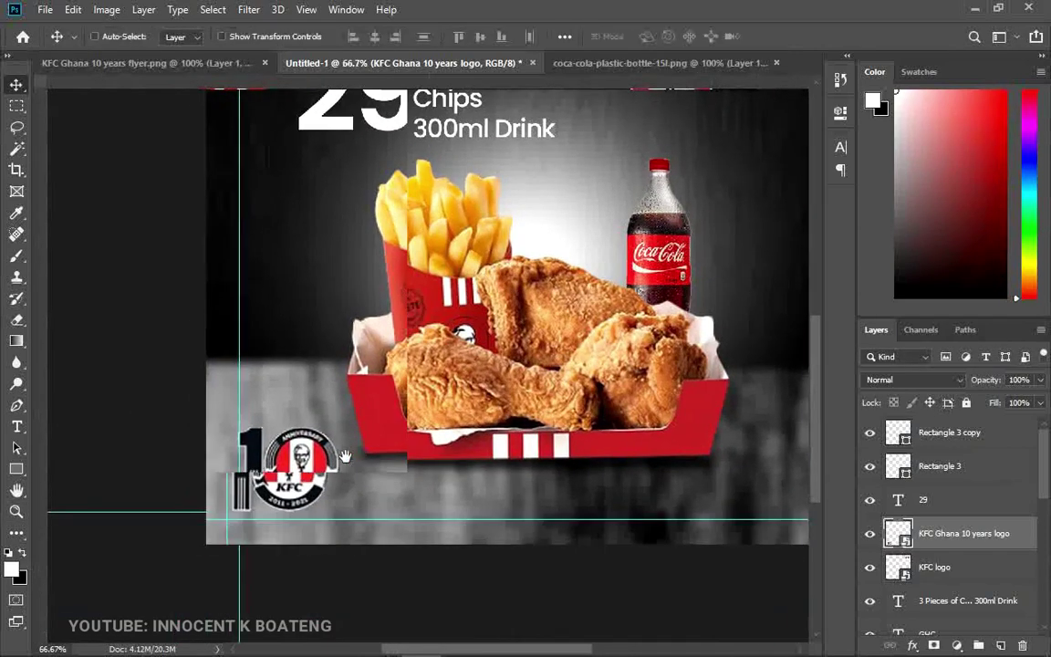
{"action": "left_click_drag", "start_coordinate": [331, 470], "coordinate": [437, 379]}
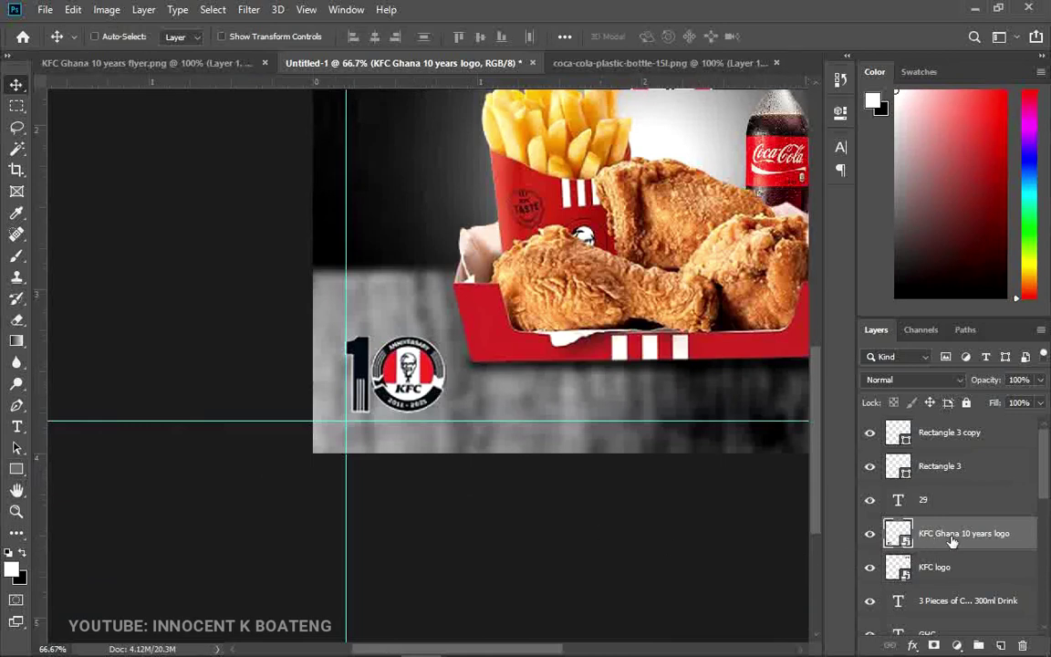
{"action": "scroll", "coordinate": [945, 544], "scroll_direction": "down", "scroll_amount": 1}
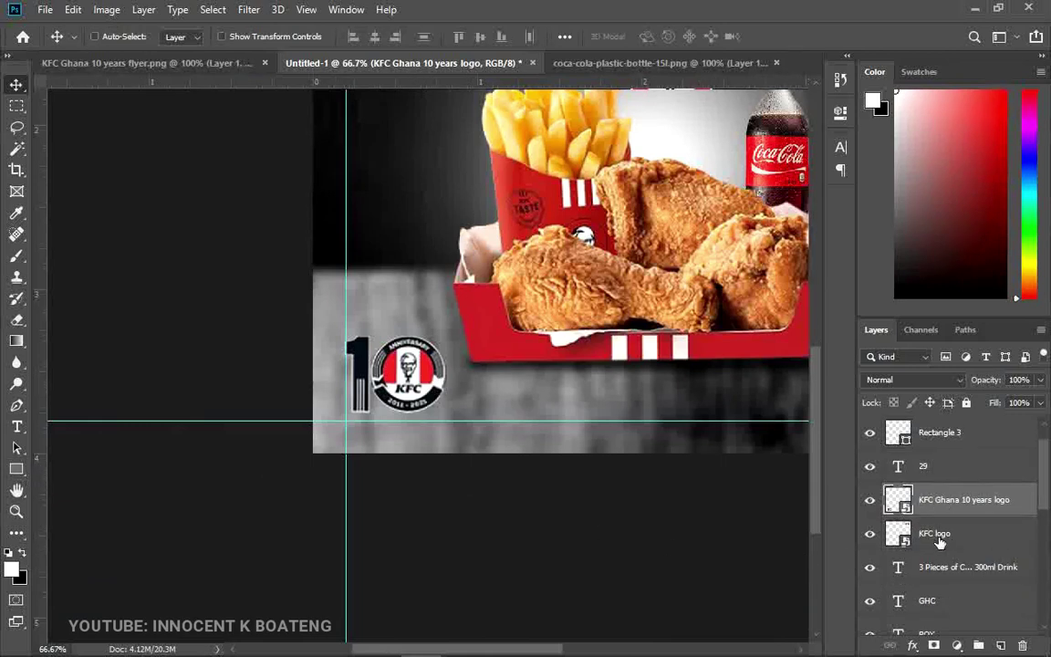
Bring the KFC logo and 10 years logo layers to the top of the layer stack.
{"action": "left_click", "coordinate": [941, 538], "text": "shift"}
{"action": "key", "text": "ctrl+shift+bracketright"}
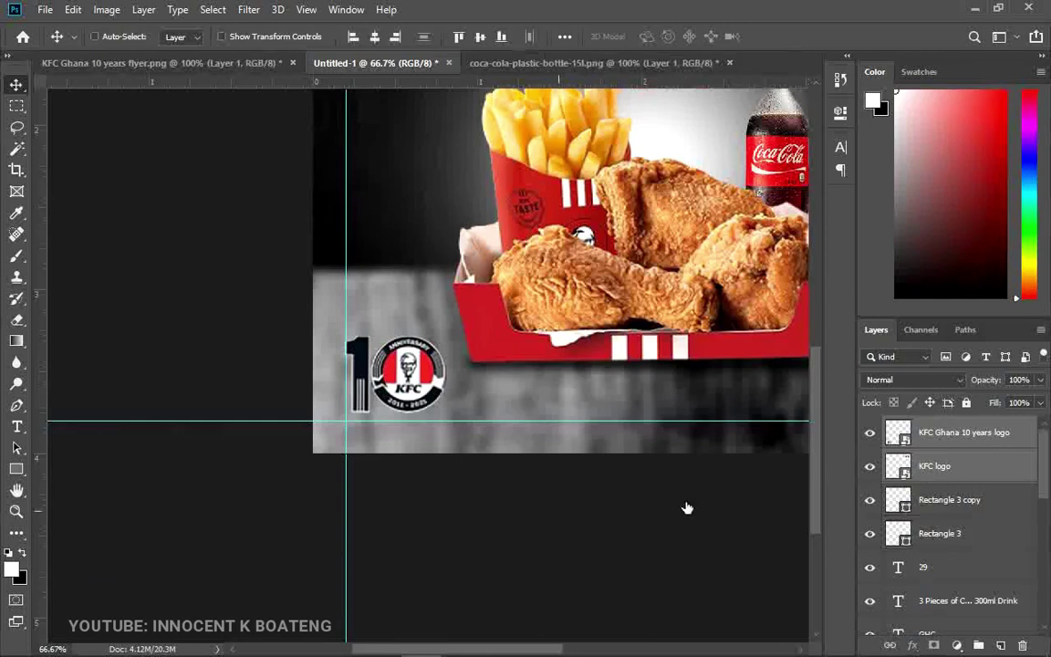
{"action": "key", "text": "alt+period"}
Draw a thin rectangle bar beneath the 10 years logo and fill it black.
{"action": "left_click", "coordinate": [17, 468]}
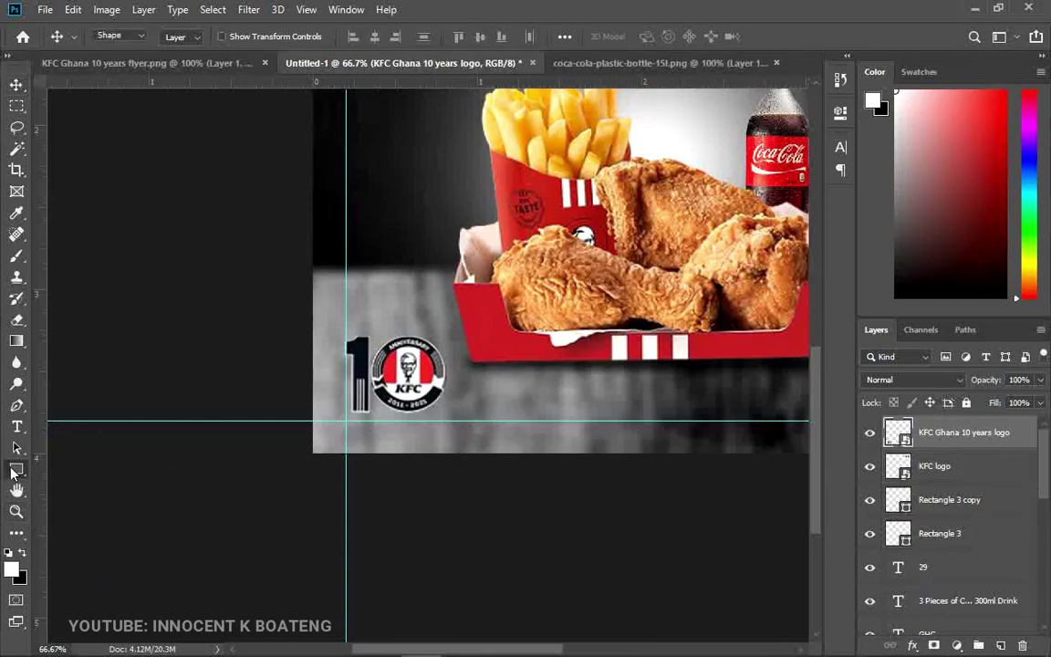
{"action": "left_click_drag", "start_coordinate": [348, 420], "coordinate": [444, 432]}
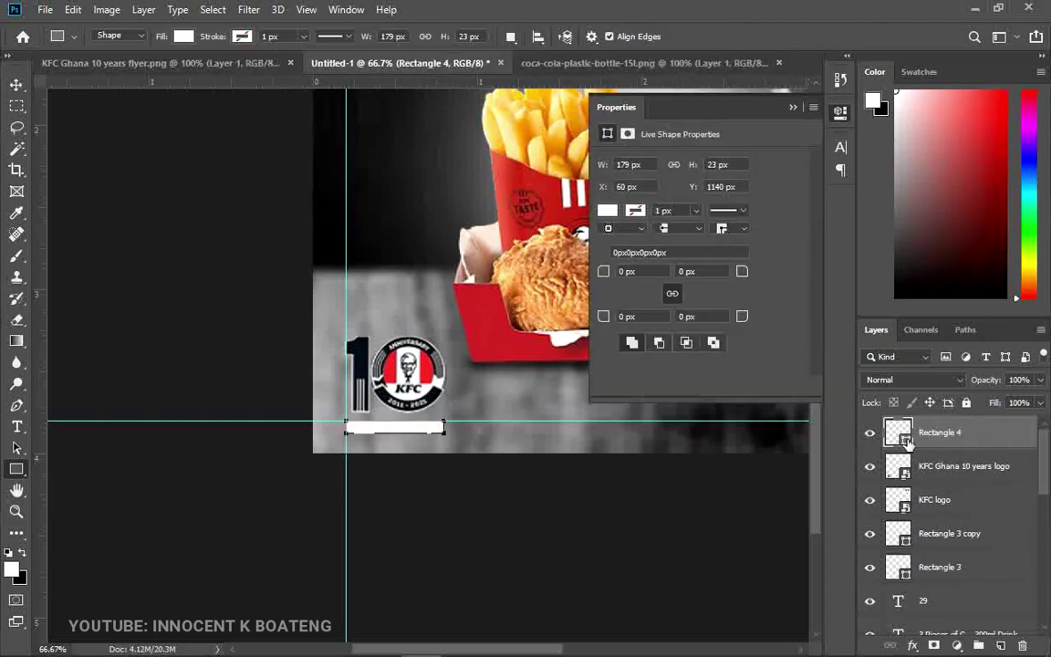
{"action": "double_click", "coordinate": [905, 442]}
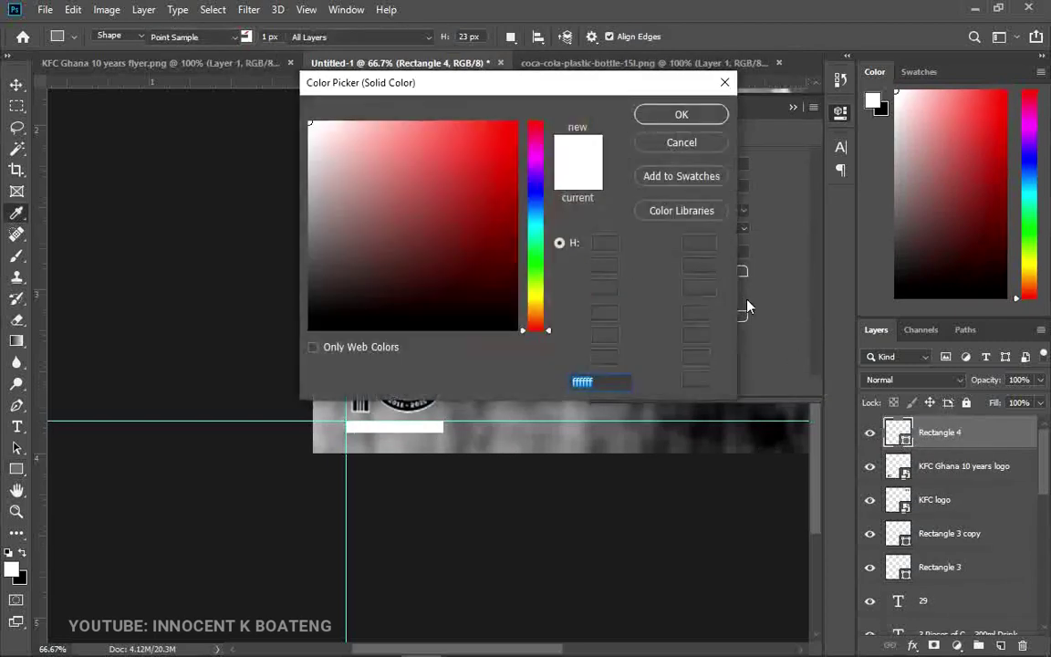
{"action": "left_click_drag", "start_coordinate": [443, 290], "coordinate": [254, 359]}
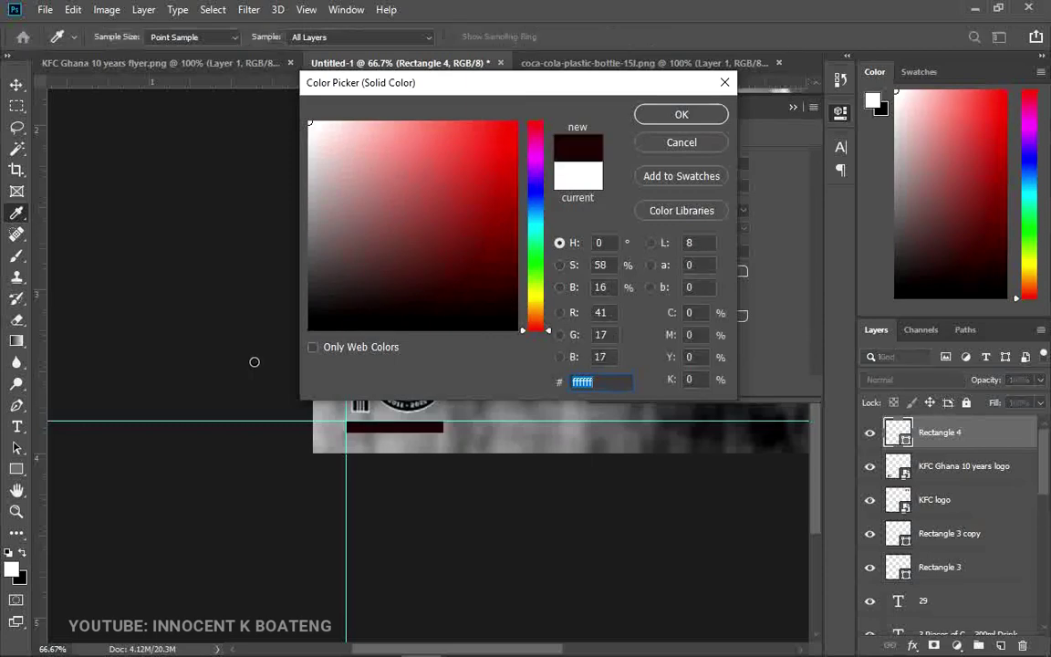
{"action": "left_click", "coordinate": [677, 116]}
{"action": "left_click", "coordinate": [791, 108]}
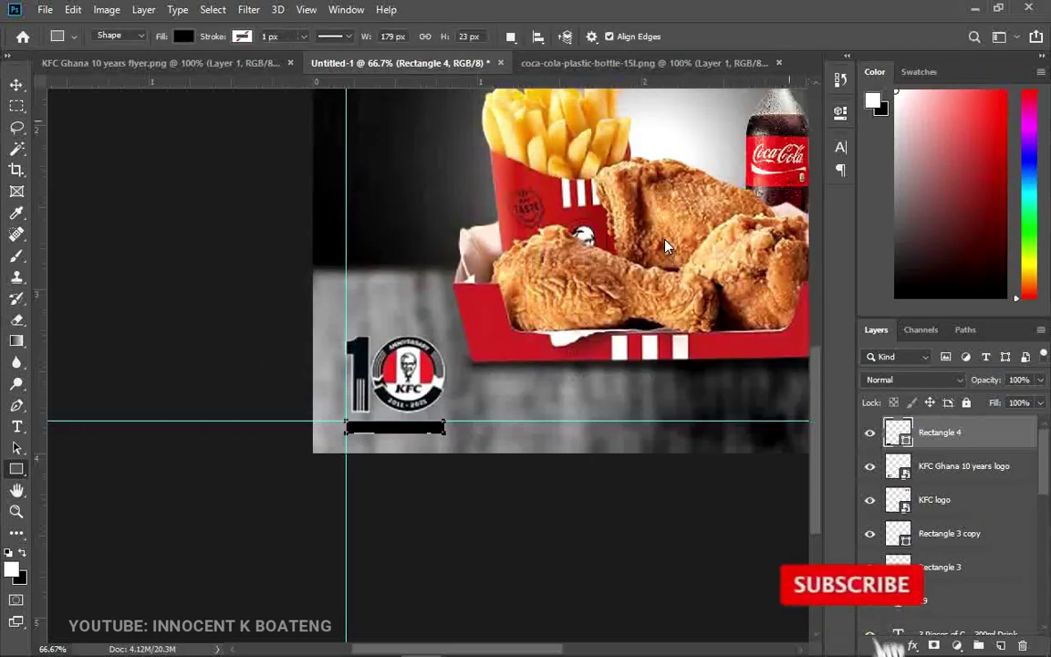
Make the black bar slightly taller, nudge it up and right, and hide the guides.
{"action": "left_click", "coordinate": [469, 371], "text": "ctrl"}
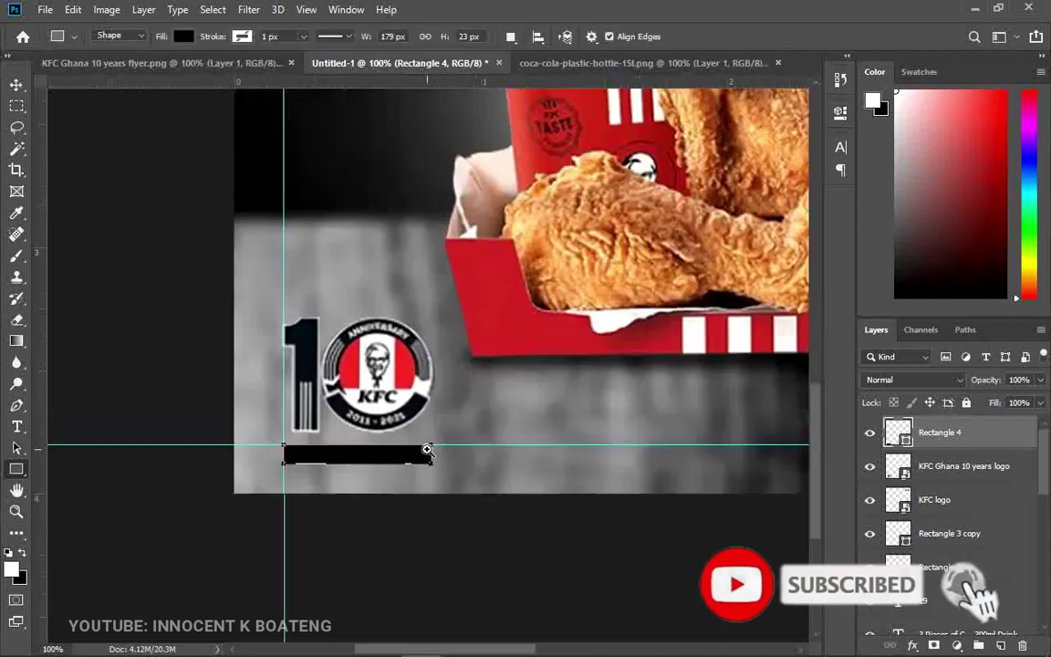
{"action": "key", "text": "ctrl+t"}
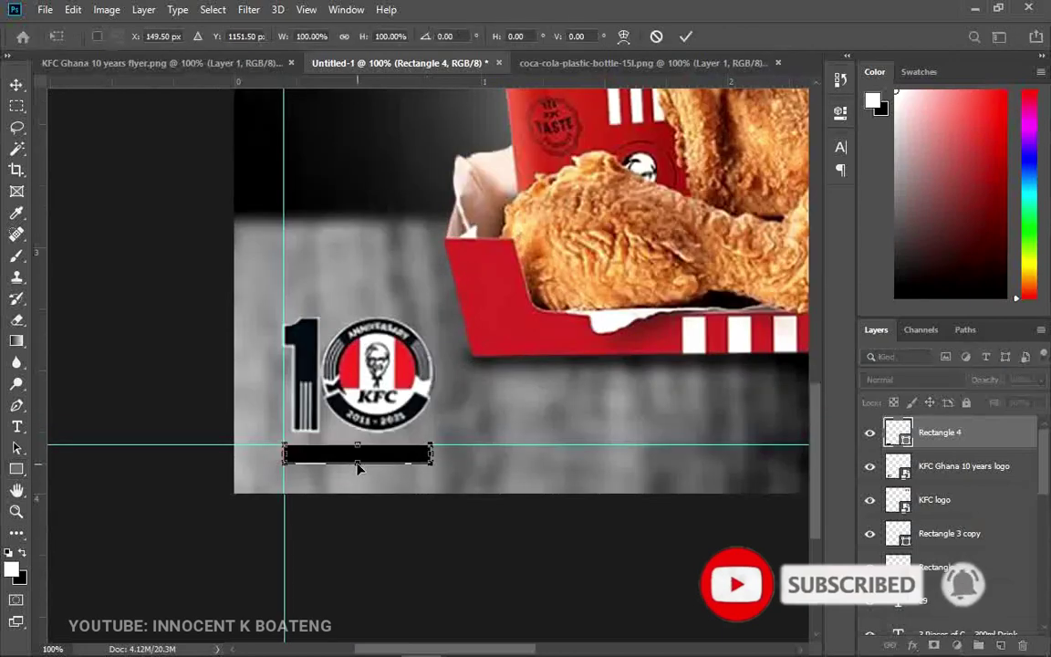
{"action": "left_click_drag", "start_coordinate": [357, 466], "coordinate": [357, 469]}
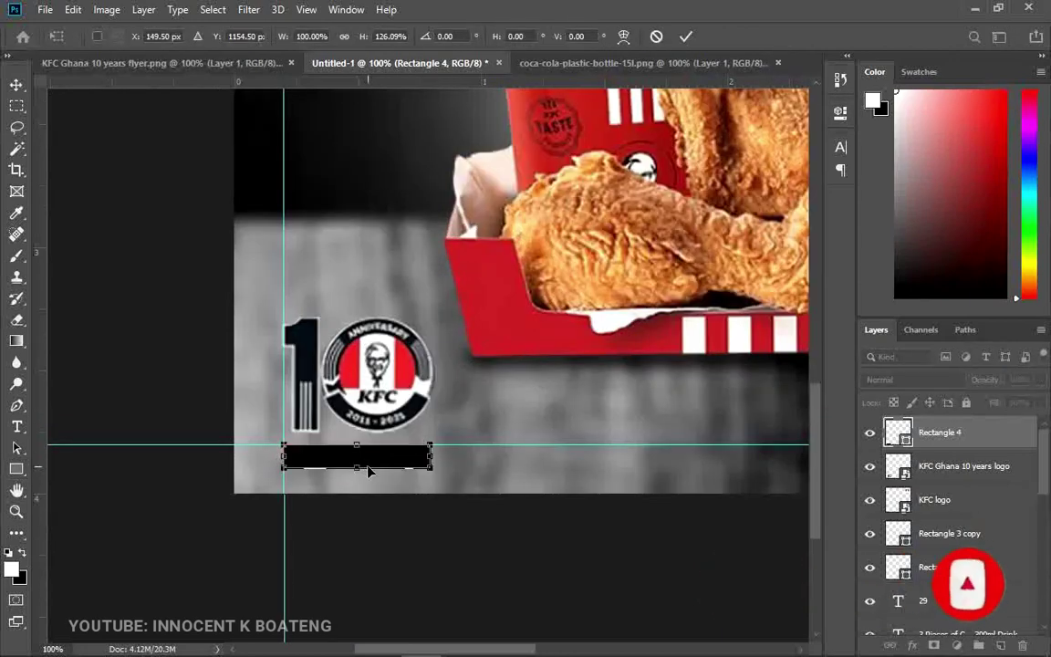
{"action": "key", "text": "Return"}
{"action": "key", "text": "v"}
{"action": "key", "text": "Up"}
{"action": "key", "text": "Up"}
{"action": "key", "text": "Up"}
{"action": "key", "text": "Up"}
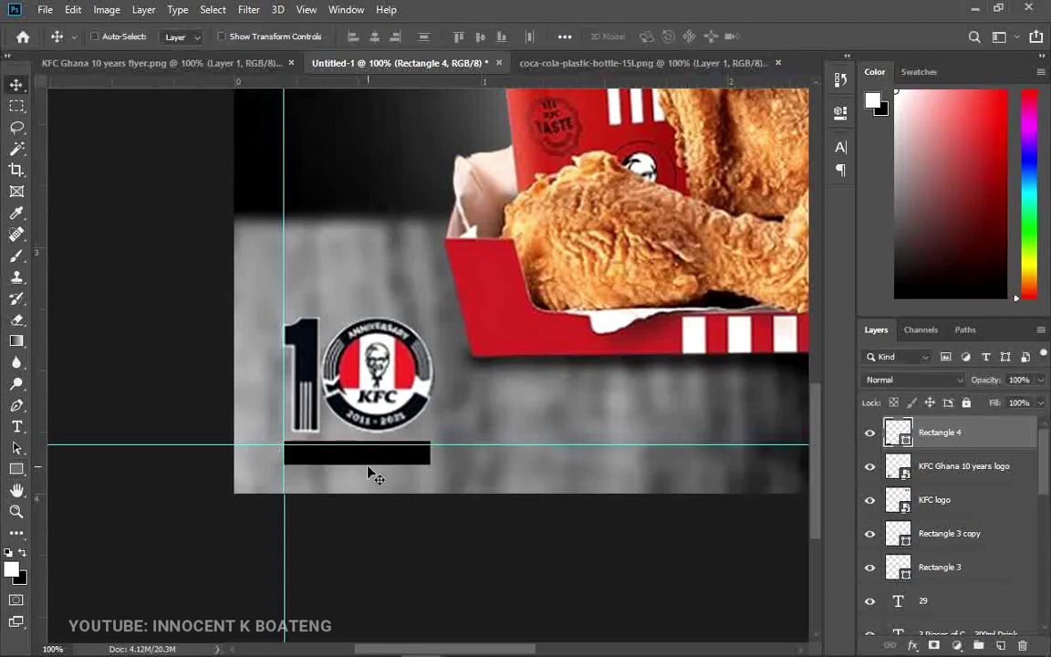
{"action": "key", "text": "Right"}
{"action": "key", "text": "Right"}
{"action": "key", "text": "Right"}
{"action": "key", "text": "Right"}
{"action": "key", "text": "Right"}
{"action": "key", "text": "Right"}
{"action": "key", "text": "Right"}
{"action": "key", "text": "Right"}
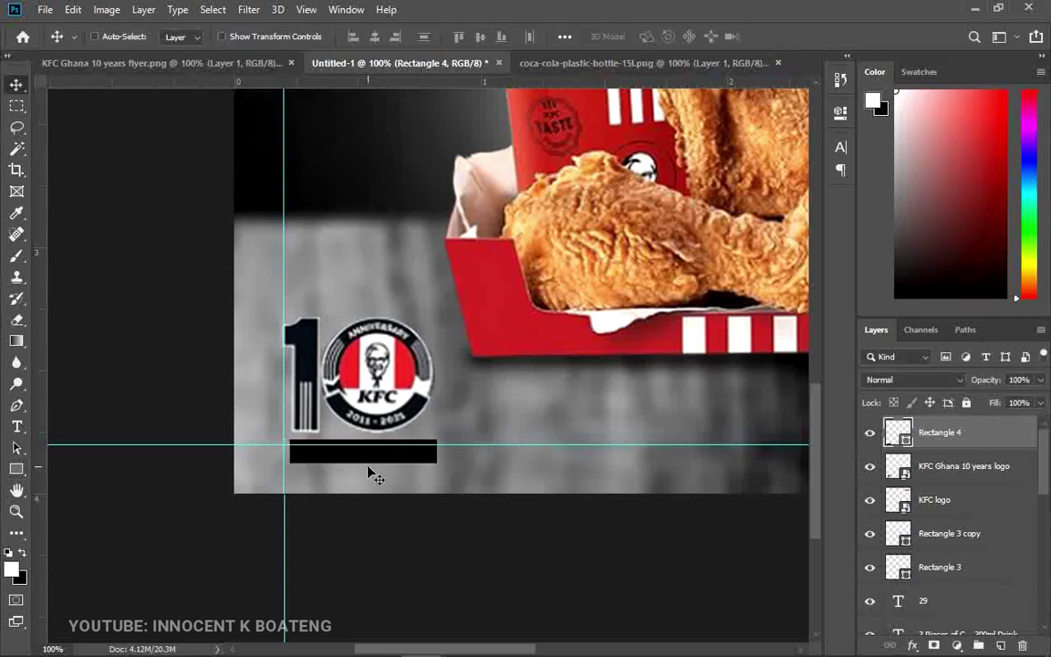
{"action": "key", "text": "Up"}
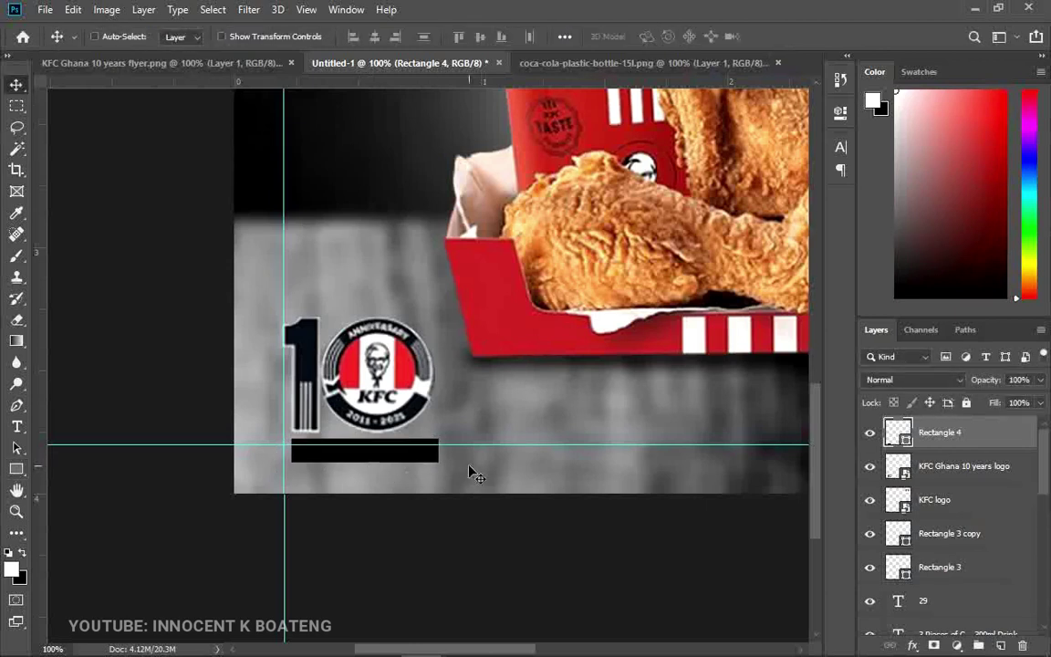
{"action": "key", "text": "ctrl+semicolon"}
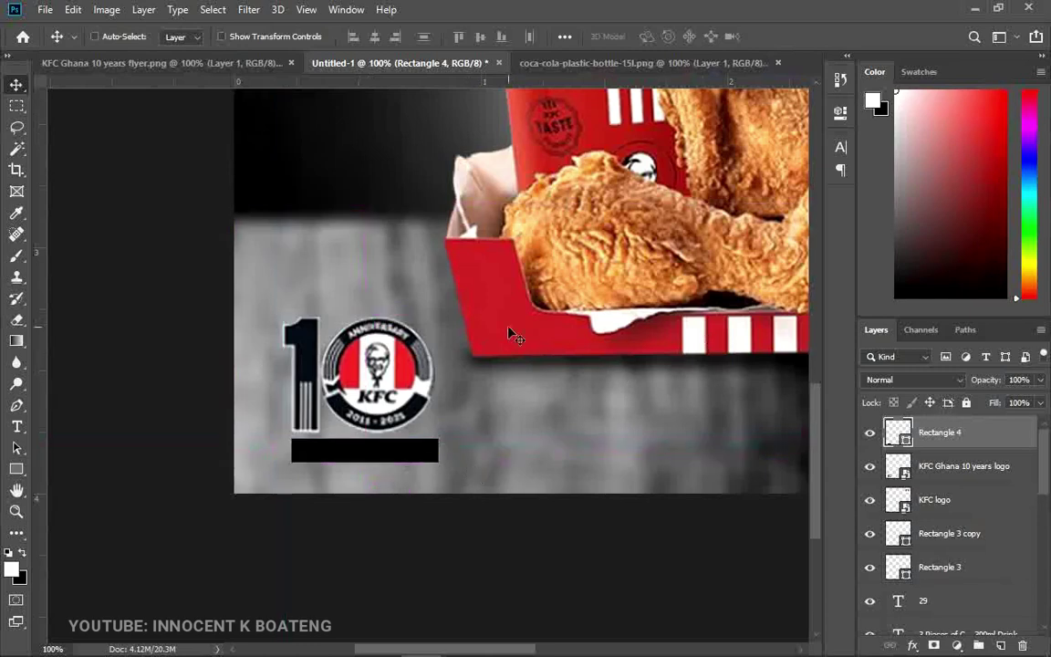
Add a text layer reading 'YEARS IN GHANA' in place of the placeholder text.
{"action": "key", "text": "t"}
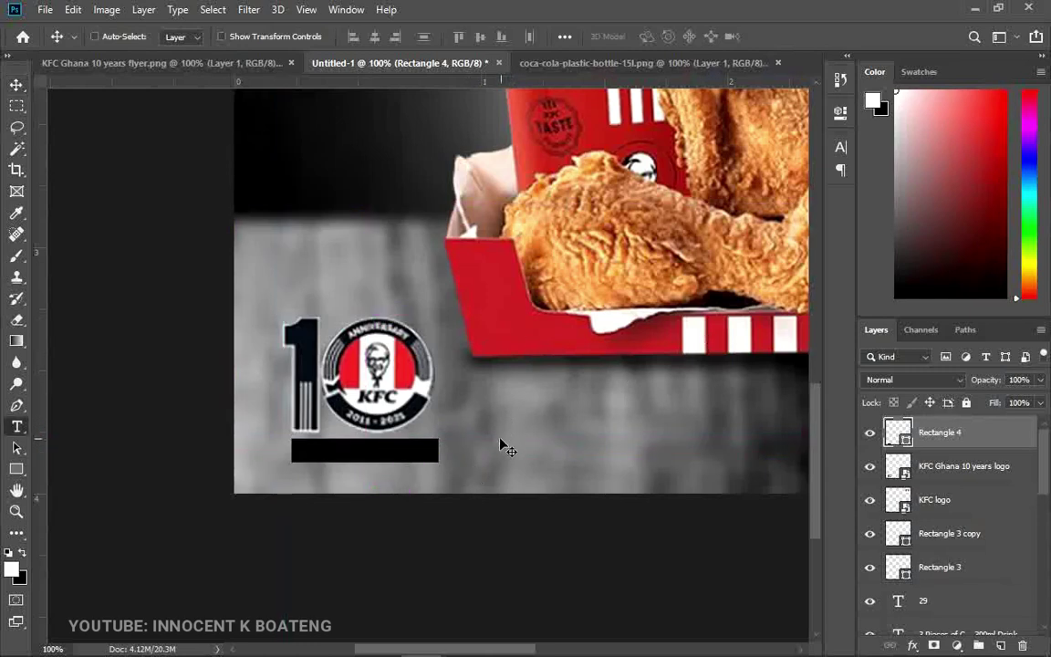
{"action": "left_click", "coordinate": [480, 426]}
{"action": "key", "text": "ctrl+a"}
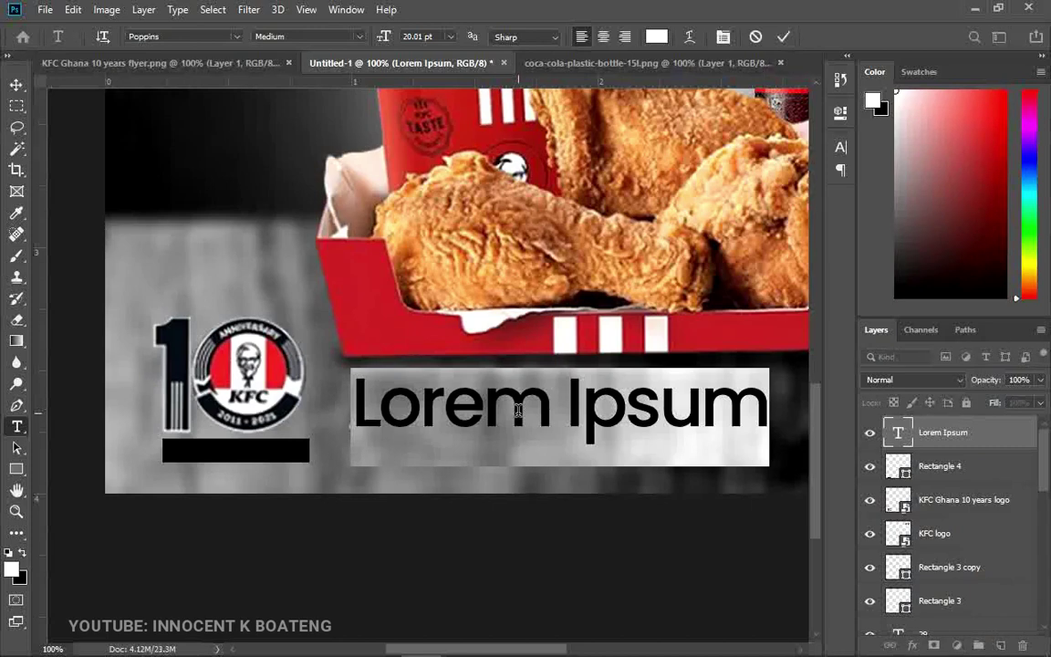
{"action": "left_click", "coordinate": [517, 411]}
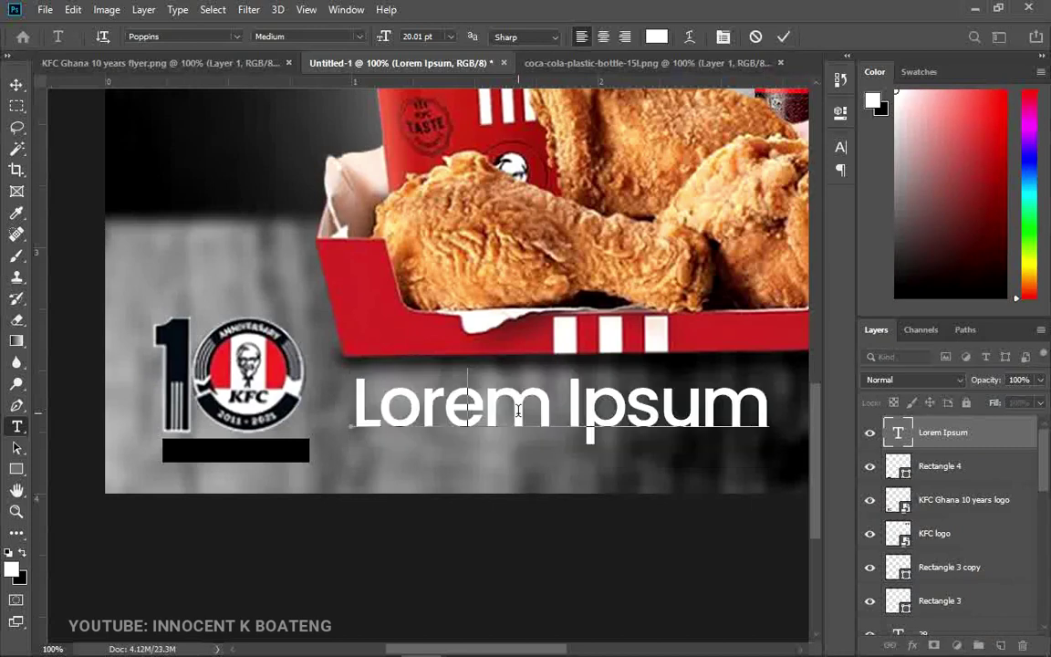
{"action": "key", "text": "ctrl+a"}
{"action": "type", "text": "YEARS IN GHANA"}
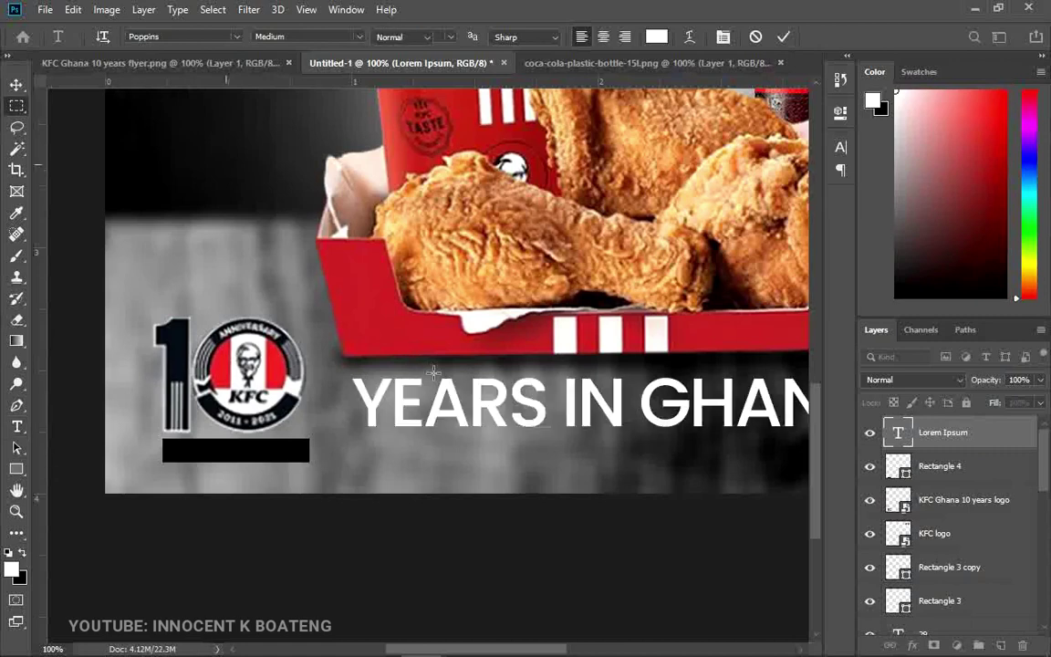
{"action": "left_click", "coordinate": [429, 441]}
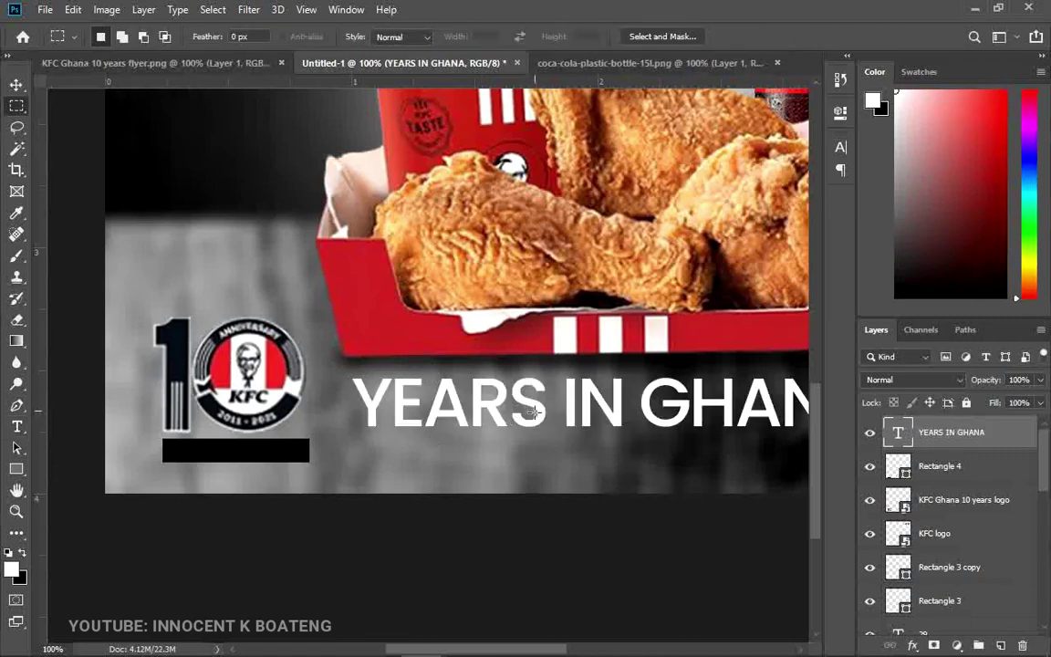
Move the 'YEARS IN GHANA' text under the logo and scale it to about 28% inside the black bar.
{"action": "left_click_drag", "start_coordinate": [537, 409], "coordinate": [453, 398]}
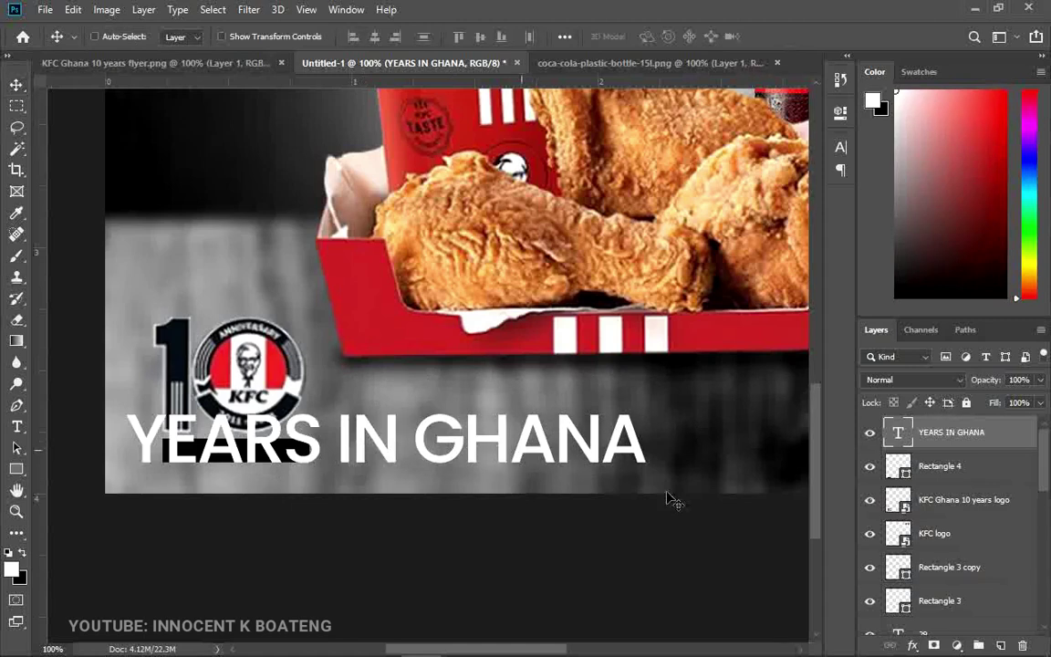
{"action": "key", "text": "ctrl+t"}
{"action": "left_click_drag", "start_coordinate": [597, 488], "coordinate": [305, 459]}
{"action": "key", "text": "Return"}
{"action": "key", "text": "ctrl+minus"}
{"action": "key", "text": "ctrl+minus"}
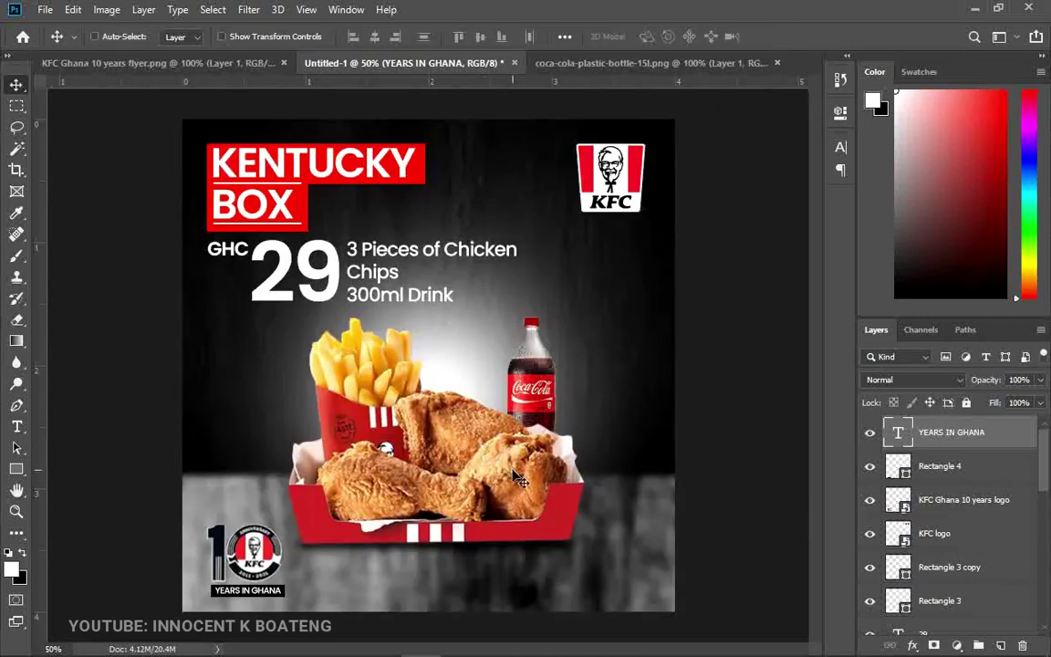
Select the KFC chicken and chips layer and rasterize it.
{"action": "right_click", "coordinate": [517, 474]}
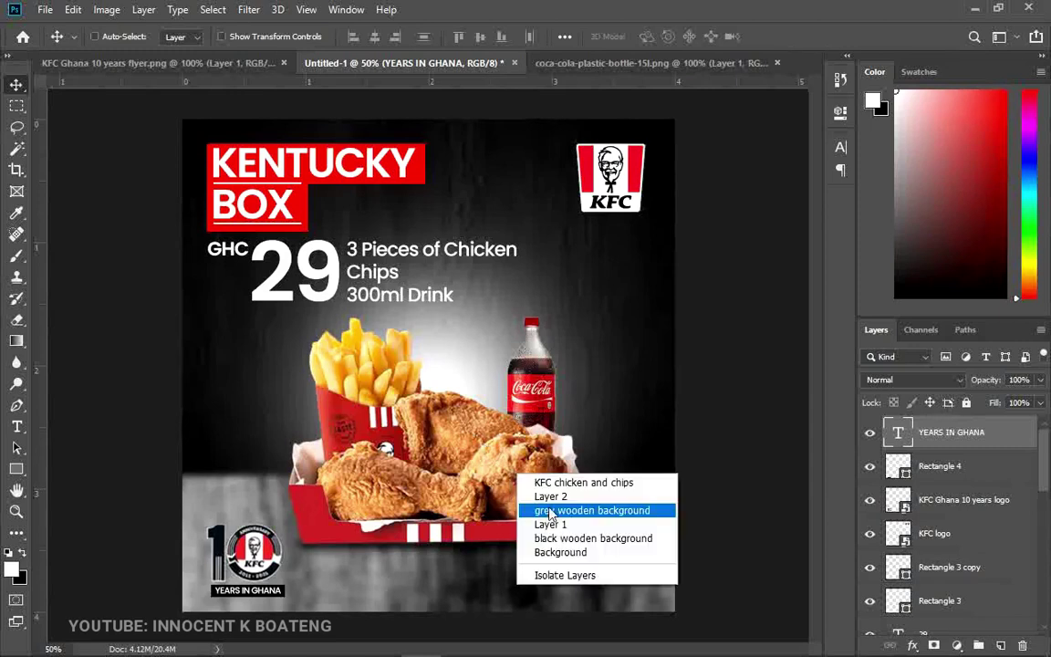
{"action": "left_click", "coordinate": [557, 483]}
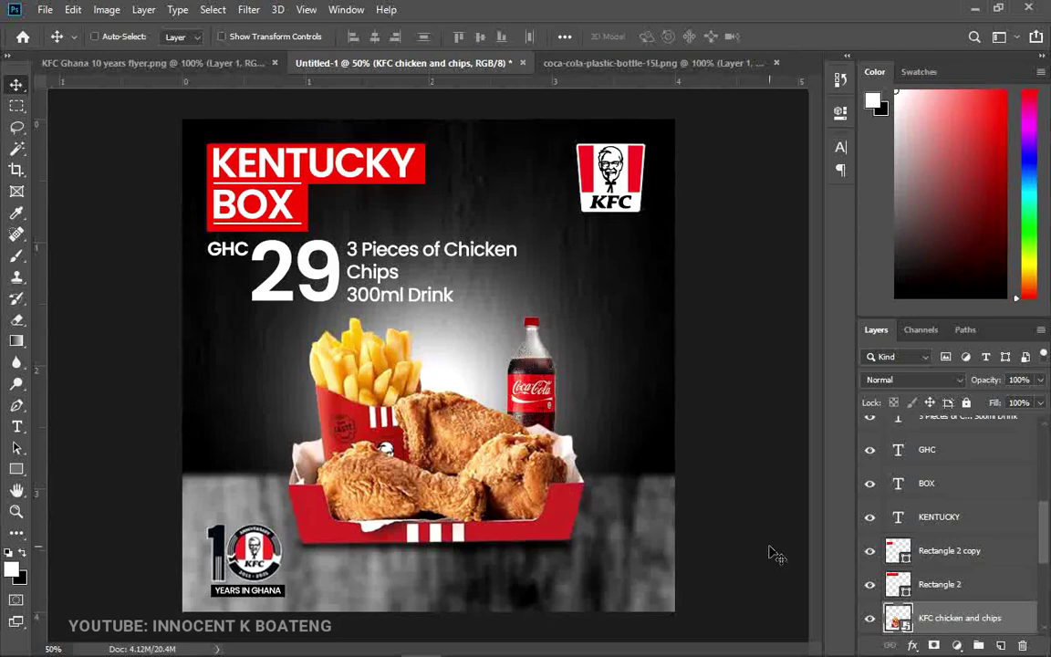
{"action": "scroll", "coordinate": [959, 529], "scroll_direction": "down", "scroll_amount": 3}
{"action": "right_click", "coordinate": [919, 420]}
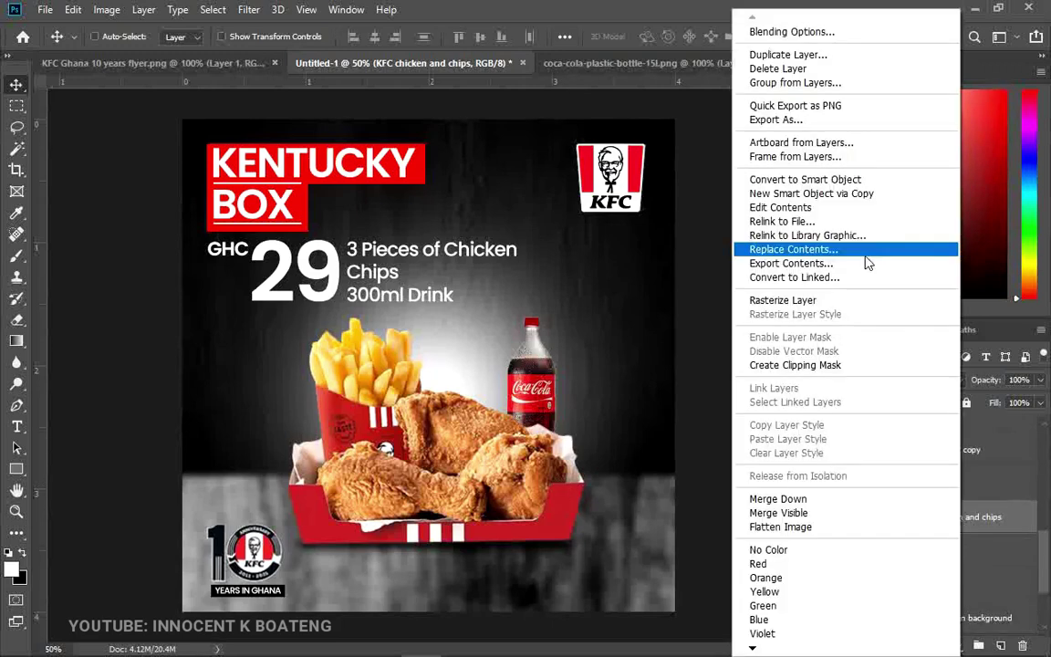
{"action": "left_click", "coordinate": [815, 302]}
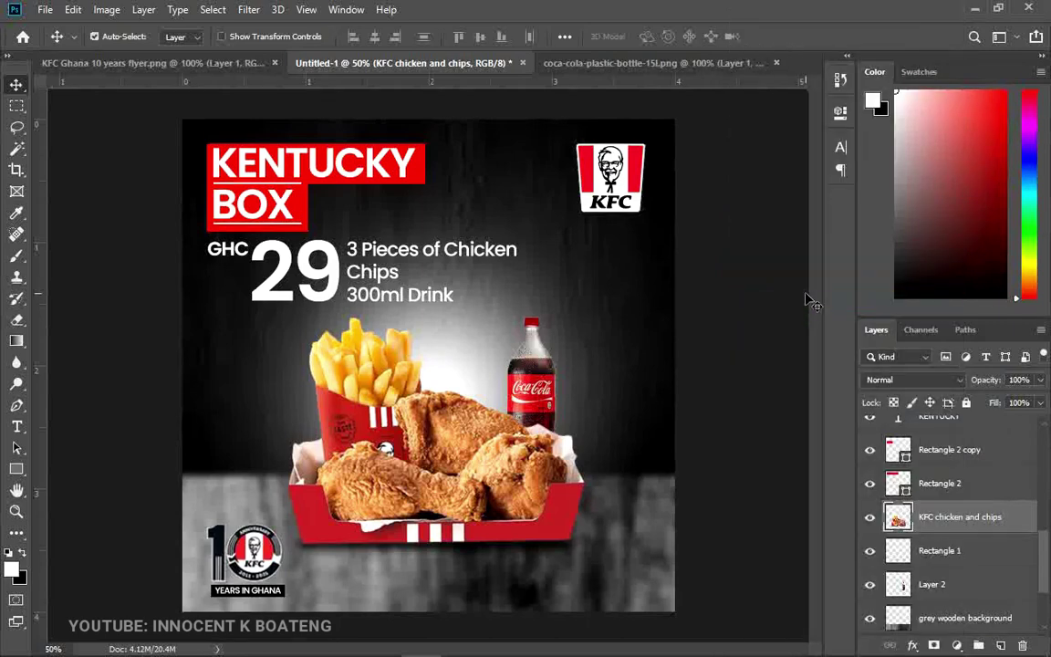
Apply Levels to the chicken and chips photo with the black input set to 13.
{"action": "key", "text": "i"}
{"action": "key", "text": "ctrl+l"}
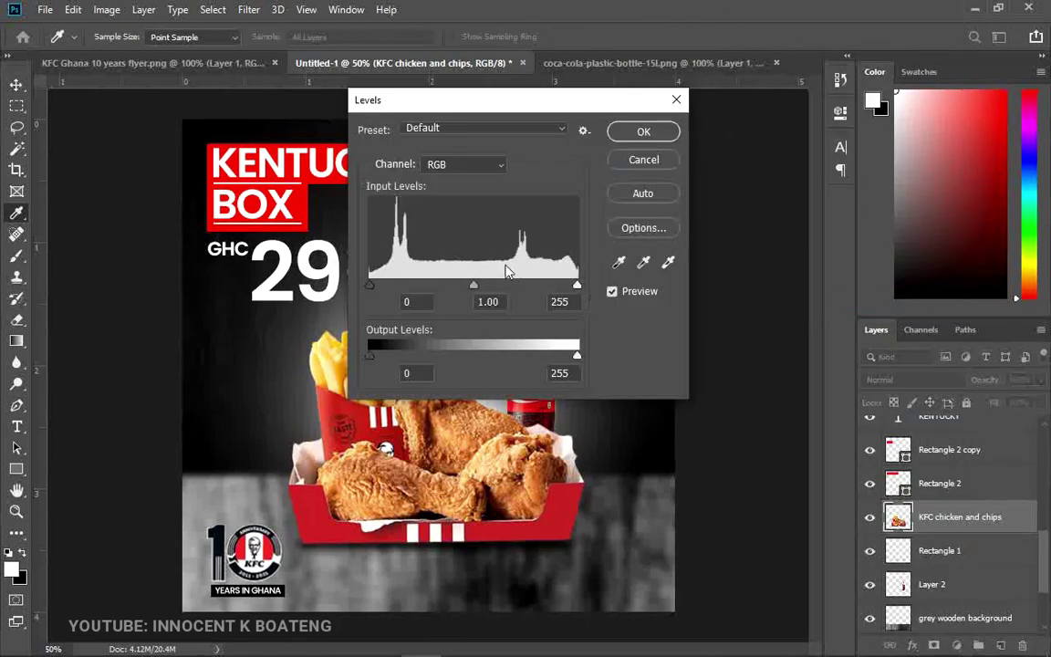
{"action": "left_click_drag", "start_coordinate": [371, 287], "coordinate": [379, 287]}
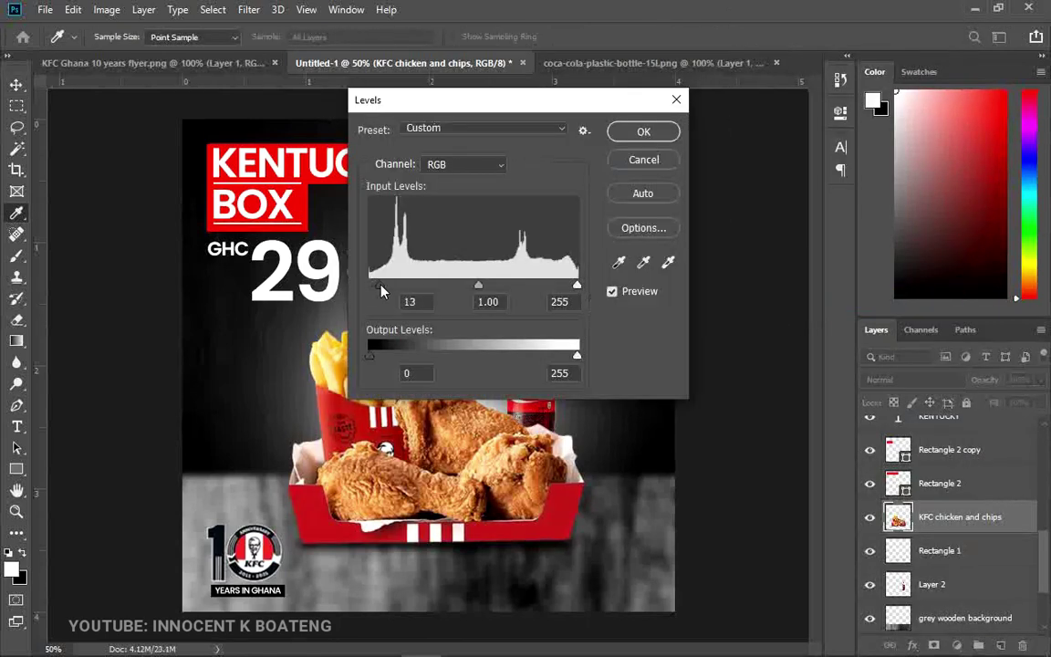
{"action": "left_click", "coordinate": [642, 133]}
Toggle the grey wooden background layer off and on to compare the result.
{"action": "key", "text": "v"}
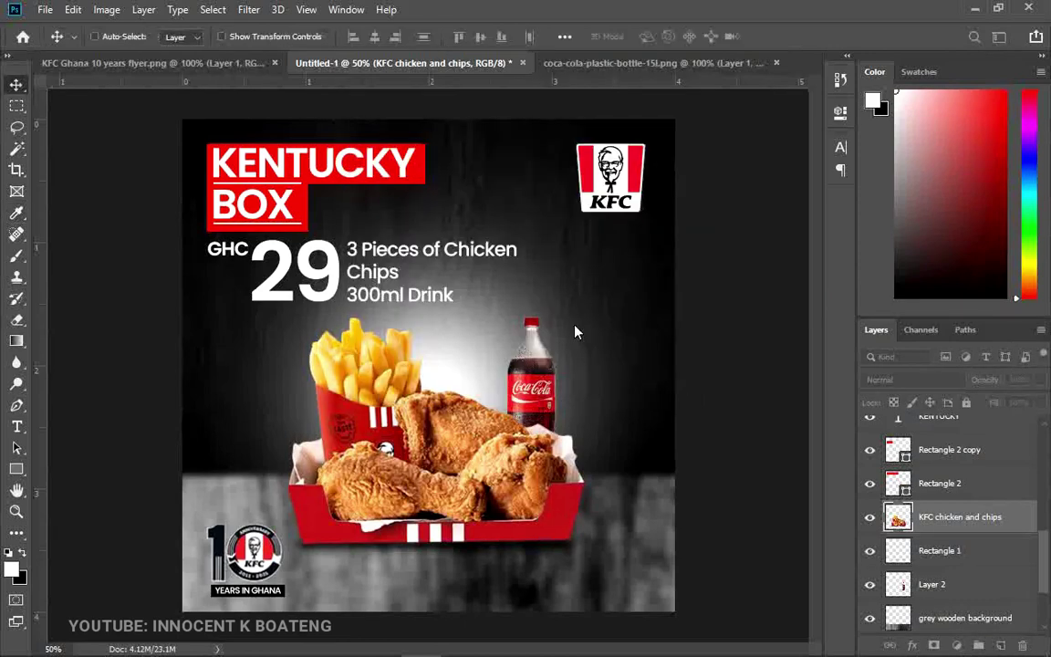
{"action": "scroll", "coordinate": [904, 542], "scroll_direction": "down", "scroll_amount": 3}
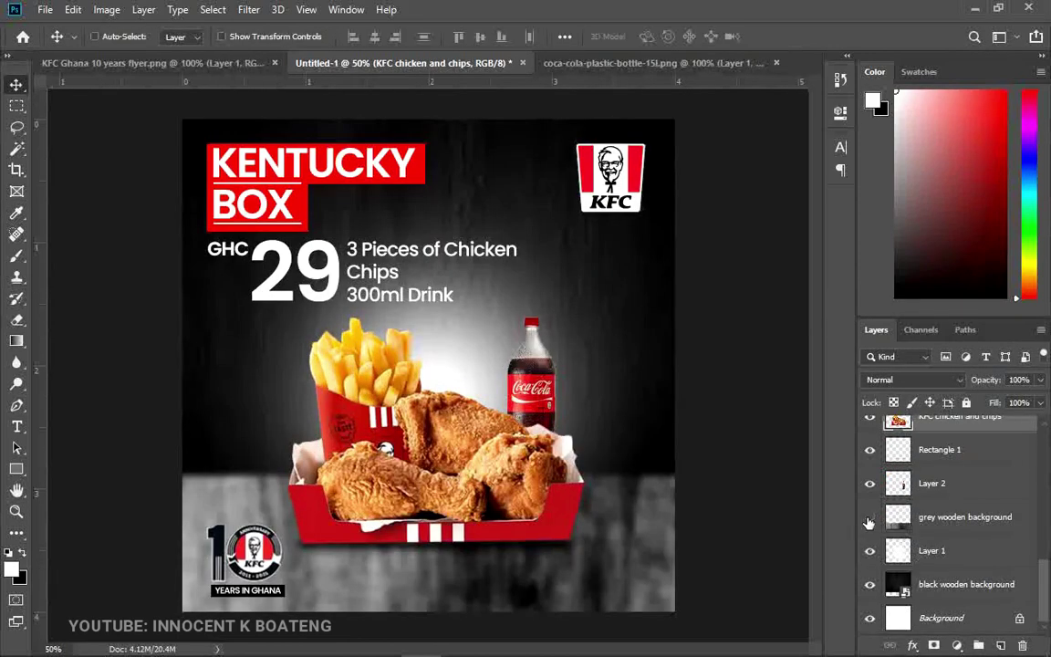
{"action": "left_click", "coordinate": [869, 518]}
{"action": "left_click", "coordinate": [870, 518]}
{"action": "left_click", "coordinate": [869, 518]}
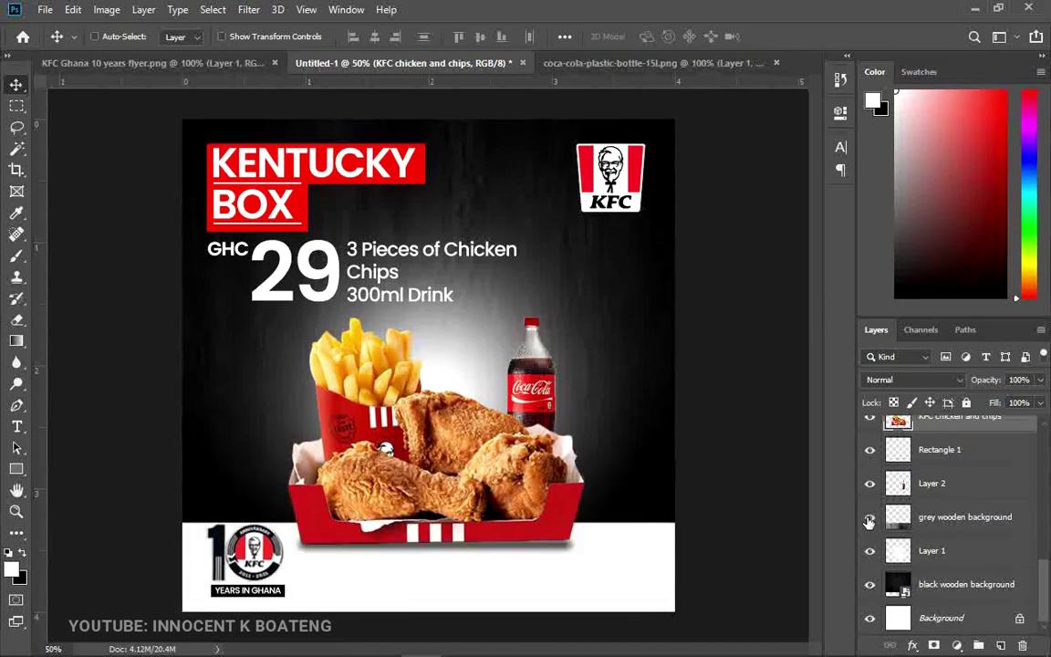
{"action": "left_click", "coordinate": [870, 519]}
Place the wooden floor photo from the KFC Design Breakdown folder across the flyer's bottom.
{"action": "mouse_move", "coordinate": [399, 629]}
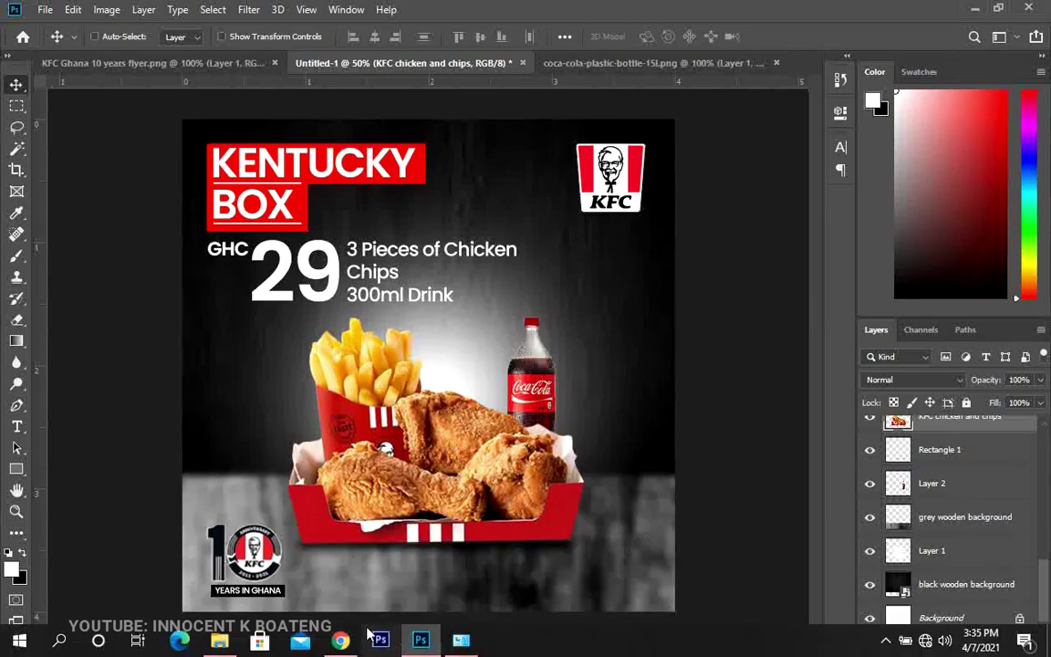
{"action": "left_click", "coordinate": [219, 641]}
{"action": "left_click_drag", "start_coordinate": [800, 108], "coordinate": [584, 496]}
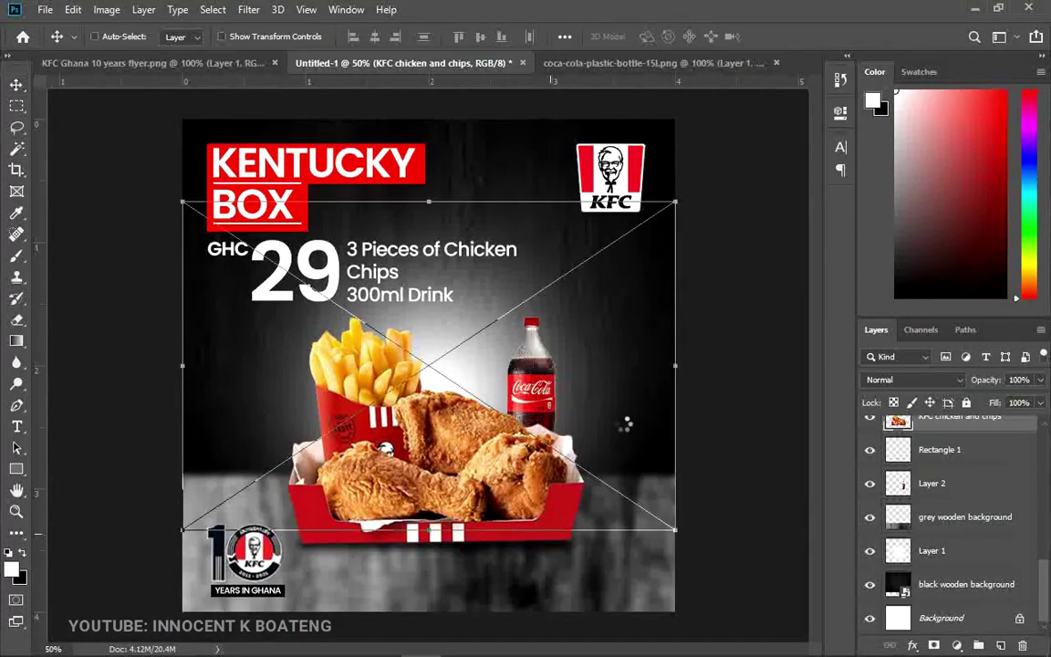
{"action": "left_click_drag", "start_coordinate": [629, 352], "coordinate": [635, 535]}
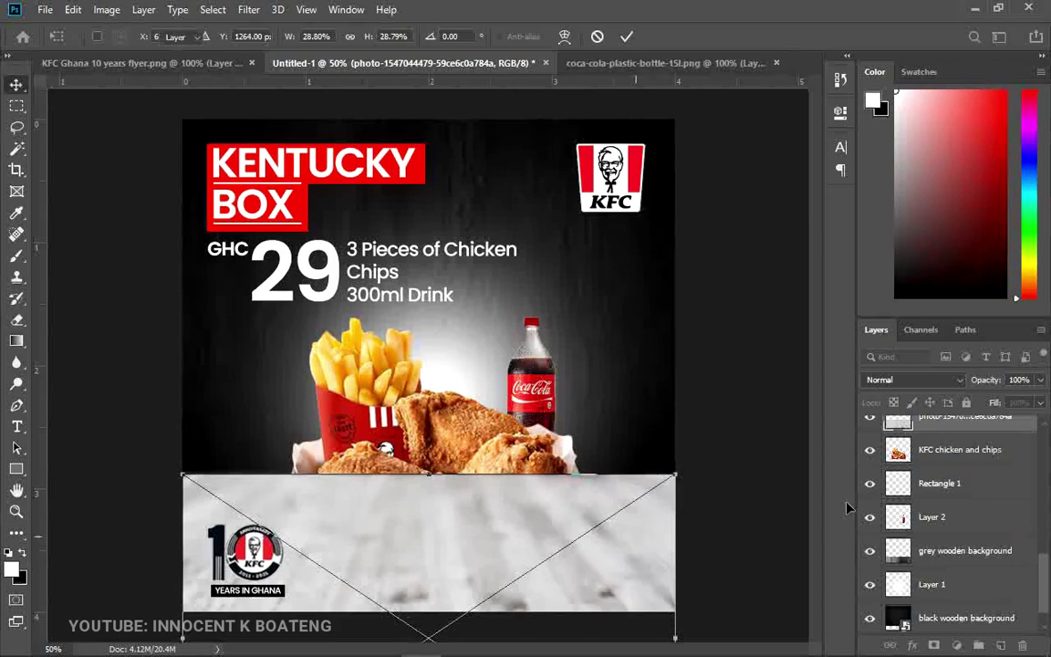
{"action": "key", "text": "Return"}
Move the wood photo layer below Layer 2, behind the chicken box, and rasterize it.
{"action": "scroll", "coordinate": [943, 493], "scroll_direction": "down", "scroll_amount": 2}
{"action": "scroll", "coordinate": [943, 494], "scroll_direction": "up", "scroll_amount": 5}
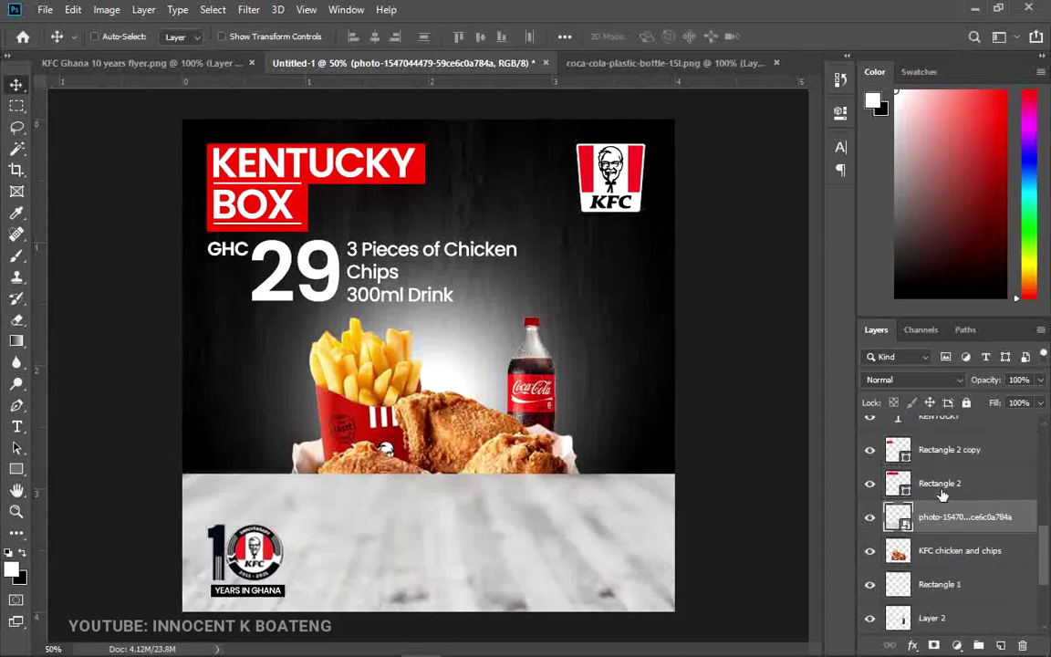
{"action": "mouse_move", "coordinate": [943, 511]}
{"action": "left_mouse_down"}
{"action": "mouse_move", "coordinate": [940, 548]}
{"action": "mouse_move", "coordinate": [937, 496]}
{"action": "left_mouse_up"}
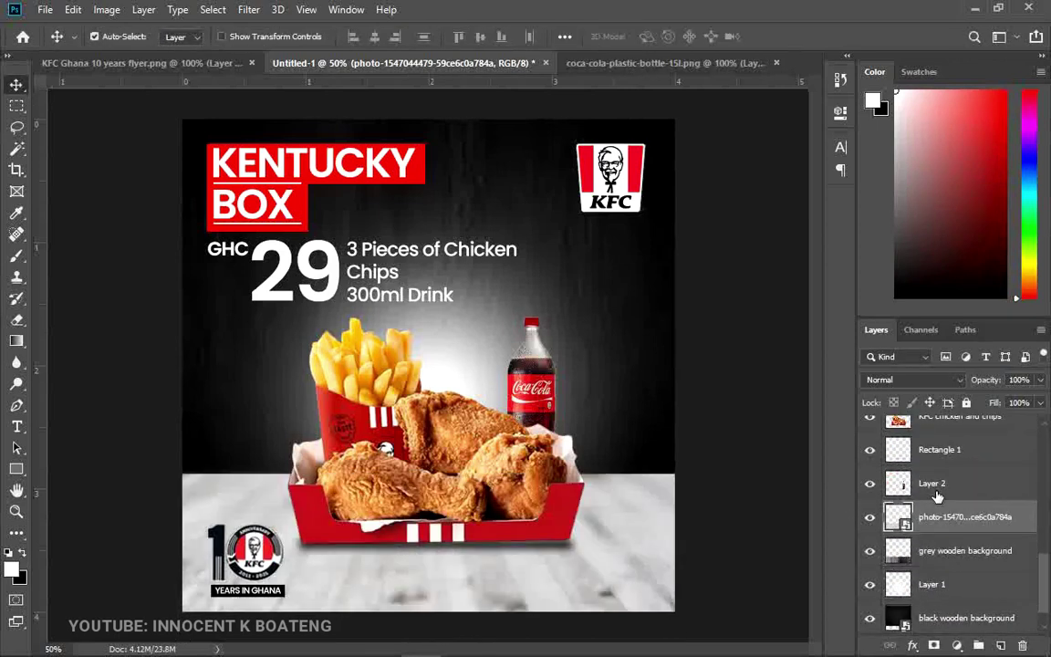
{"action": "key", "text": "ctrl"}
{"action": "right_click", "coordinate": [947, 524]}
{"action": "left_click", "coordinate": [788, 300]}
Darken the wood photo with Levels, black input point at 146.
{"action": "key", "text": "ctrl+l"}
{"action": "left_click_drag", "start_coordinate": [378, 290], "coordinate": [488, 294]}
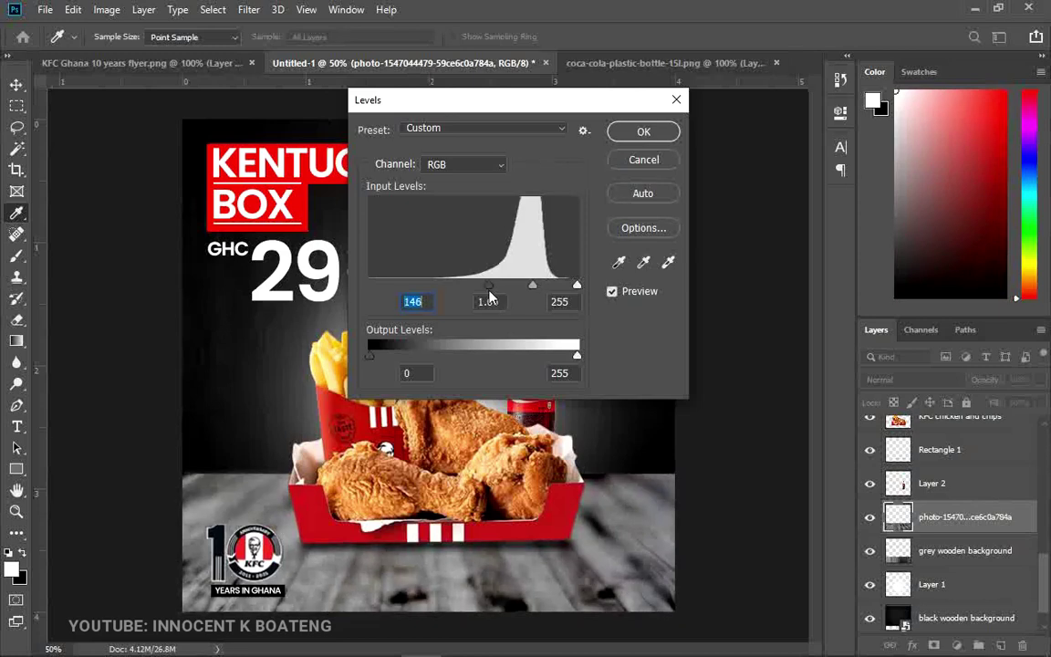
{"action": "key", "text": "Return"}
Apply a Gaussian Blur with a 2.5 pixel radius to the wooden floor layer.
{"action": "key", "text": "v"}
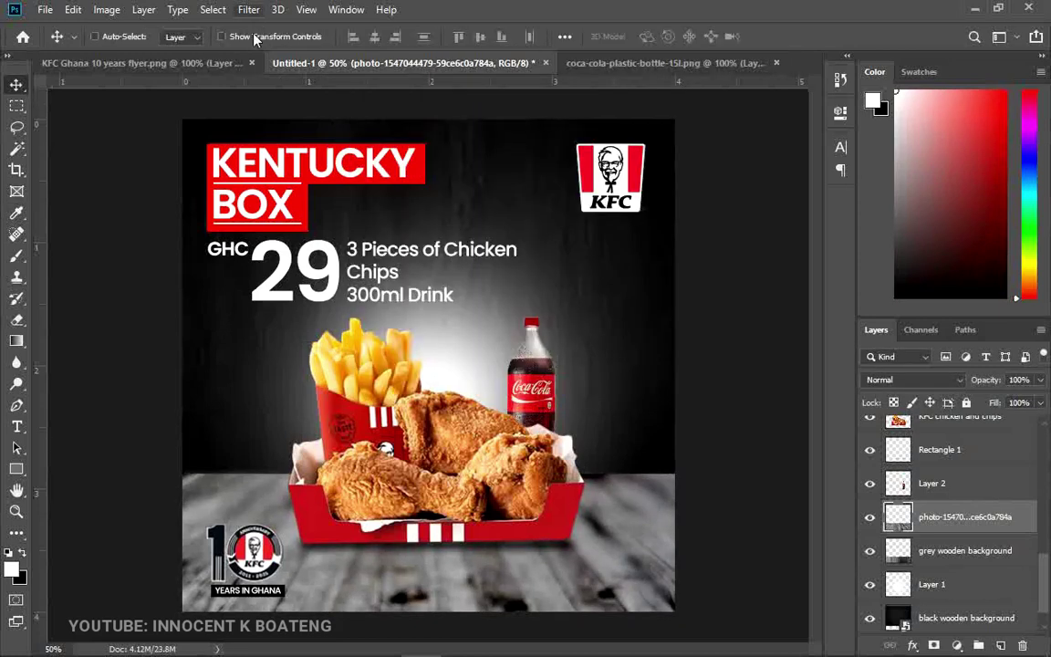
{"action": "left_click", "coordinate": [250, 11]}
{"action": "mouse_move", "coordinate": [379, 197]}
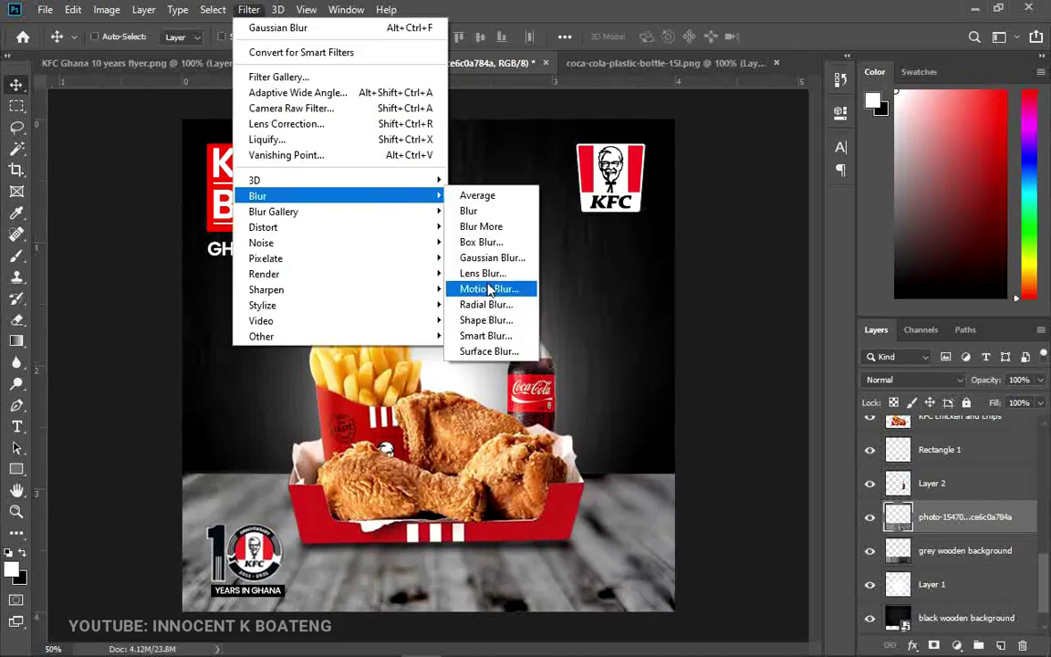
{"action": "left_click", "coordinate": [490, 259]}
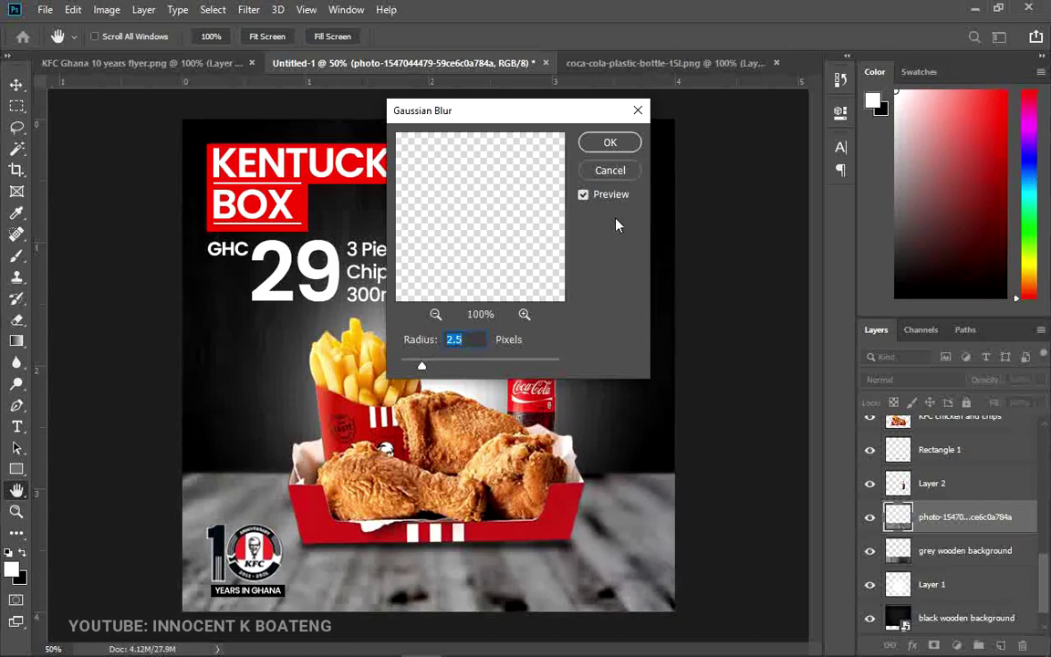
{"action": "key", "text": "Return"}
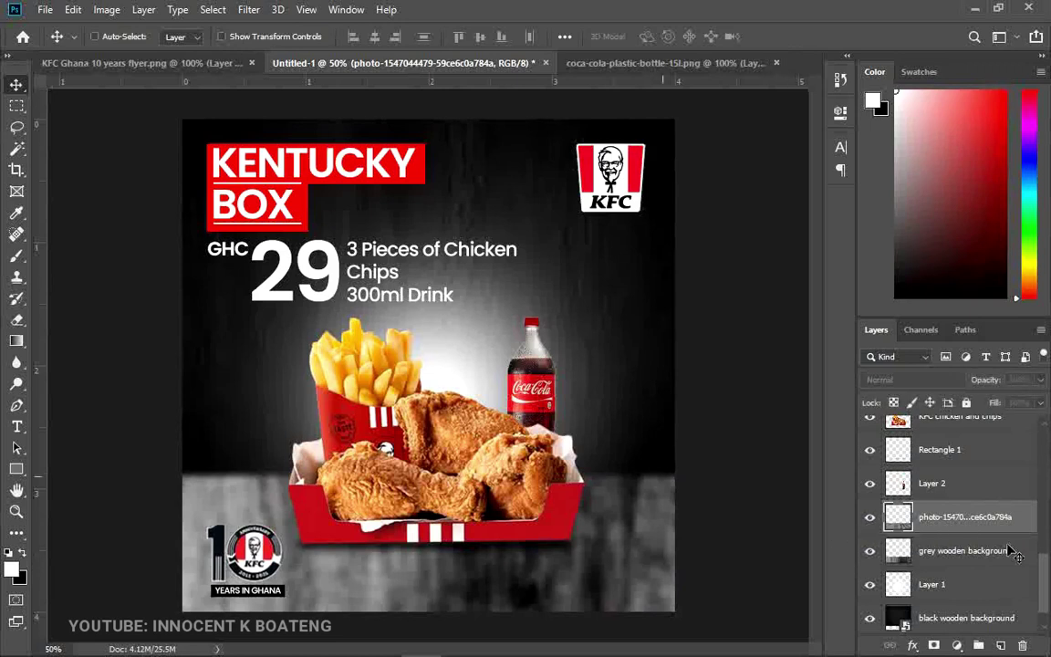
{"action": "scroll", "coordinate": [1004, 539], "scroll_direction": "up", "scroll_amount": 1}
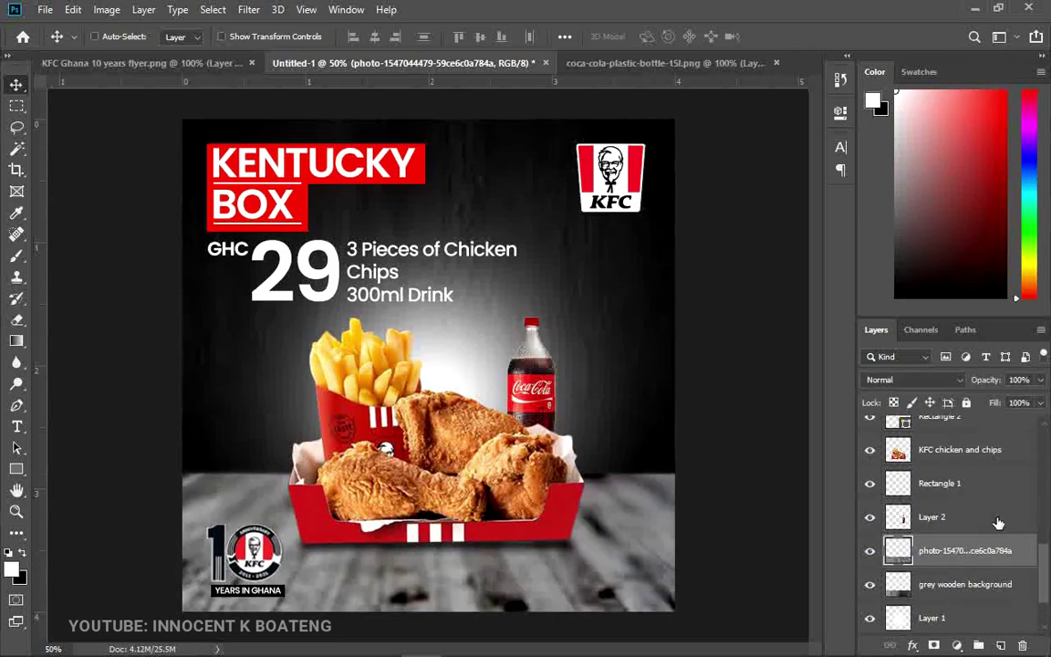
{"action": "scroll", "coordinate": [999, 523], "scroll_direction": "up", "scroll_amount": 5}
{"action": "key", "text": "ctrl"}
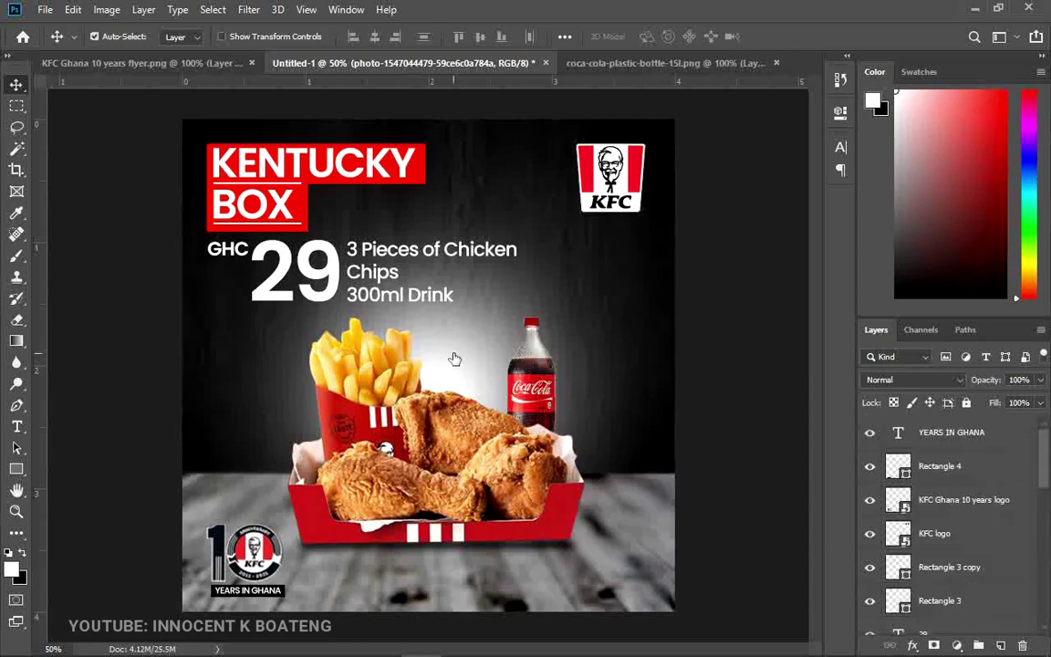
{"action": "key", "text": "ctrl+minus"}
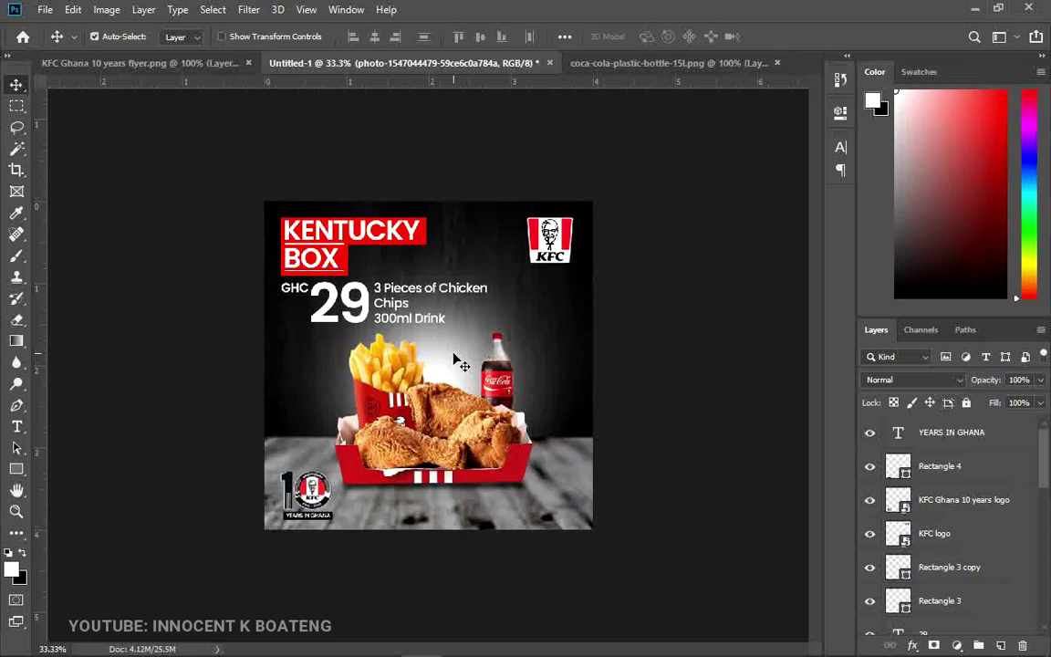
{"action": "scroll", "coordinate": [455, 357], "scroll_direction": "up", "scroll_amount": 3}
{"action": "scroll", "coordinate": [454, 358], "scroll_direction": "down", "scroll_amount": 1}
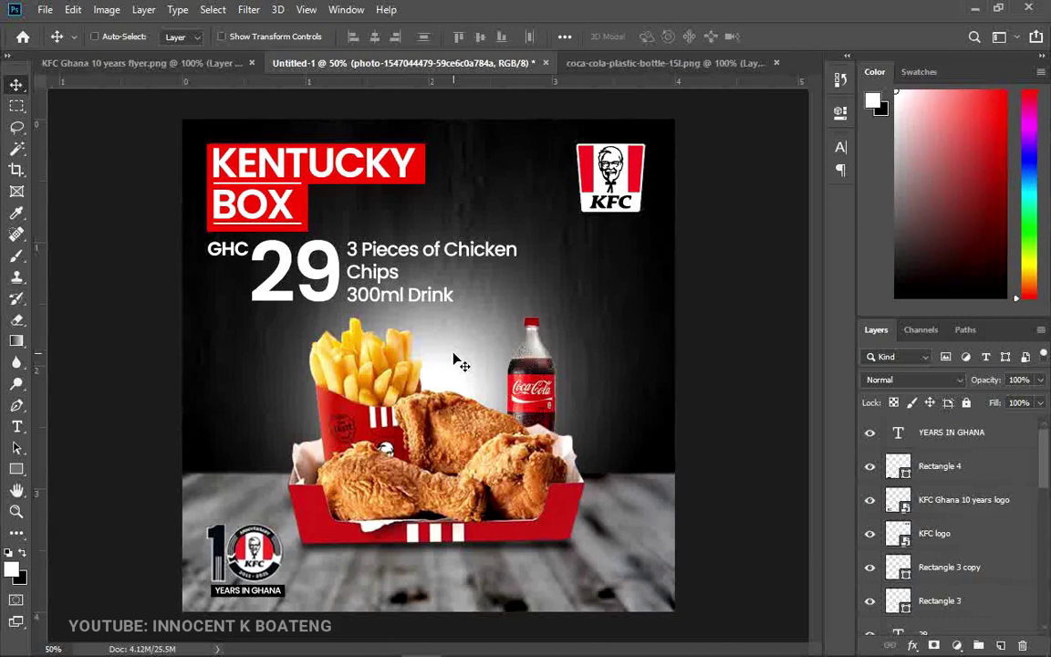
{"action": "key", "text": "ctrl+shift+Tab"}
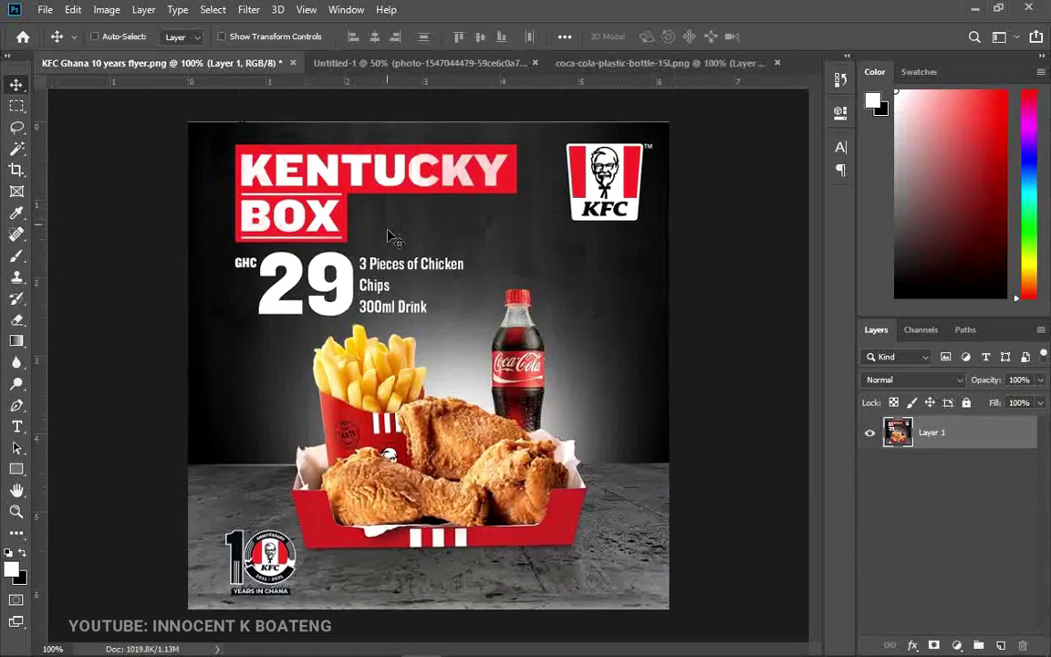
{"action": "left_click", "coordinate": [366, 56]}
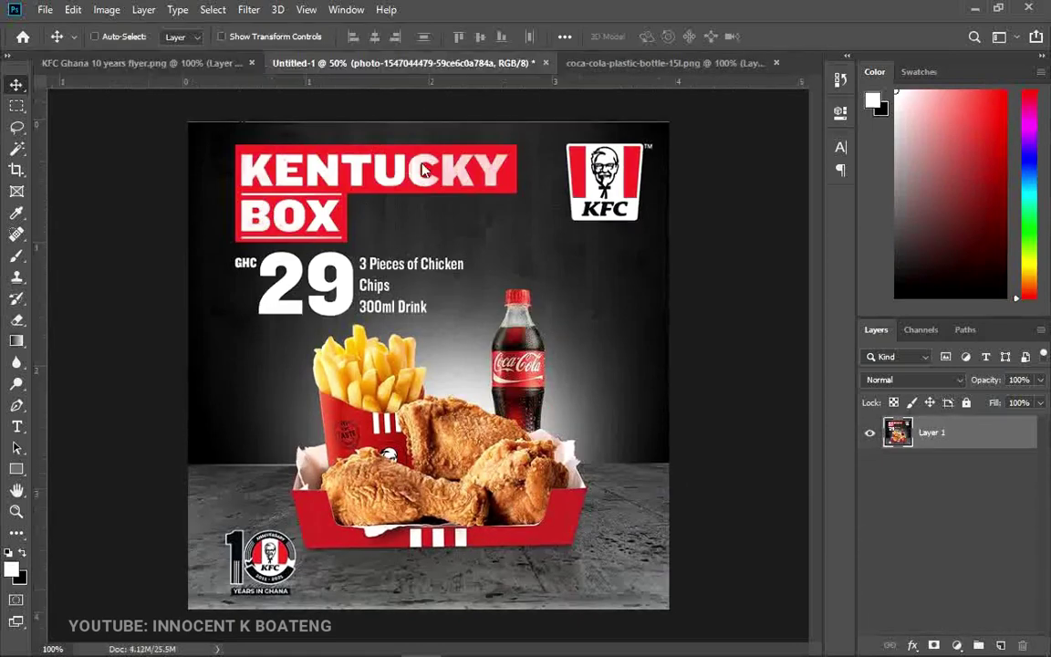